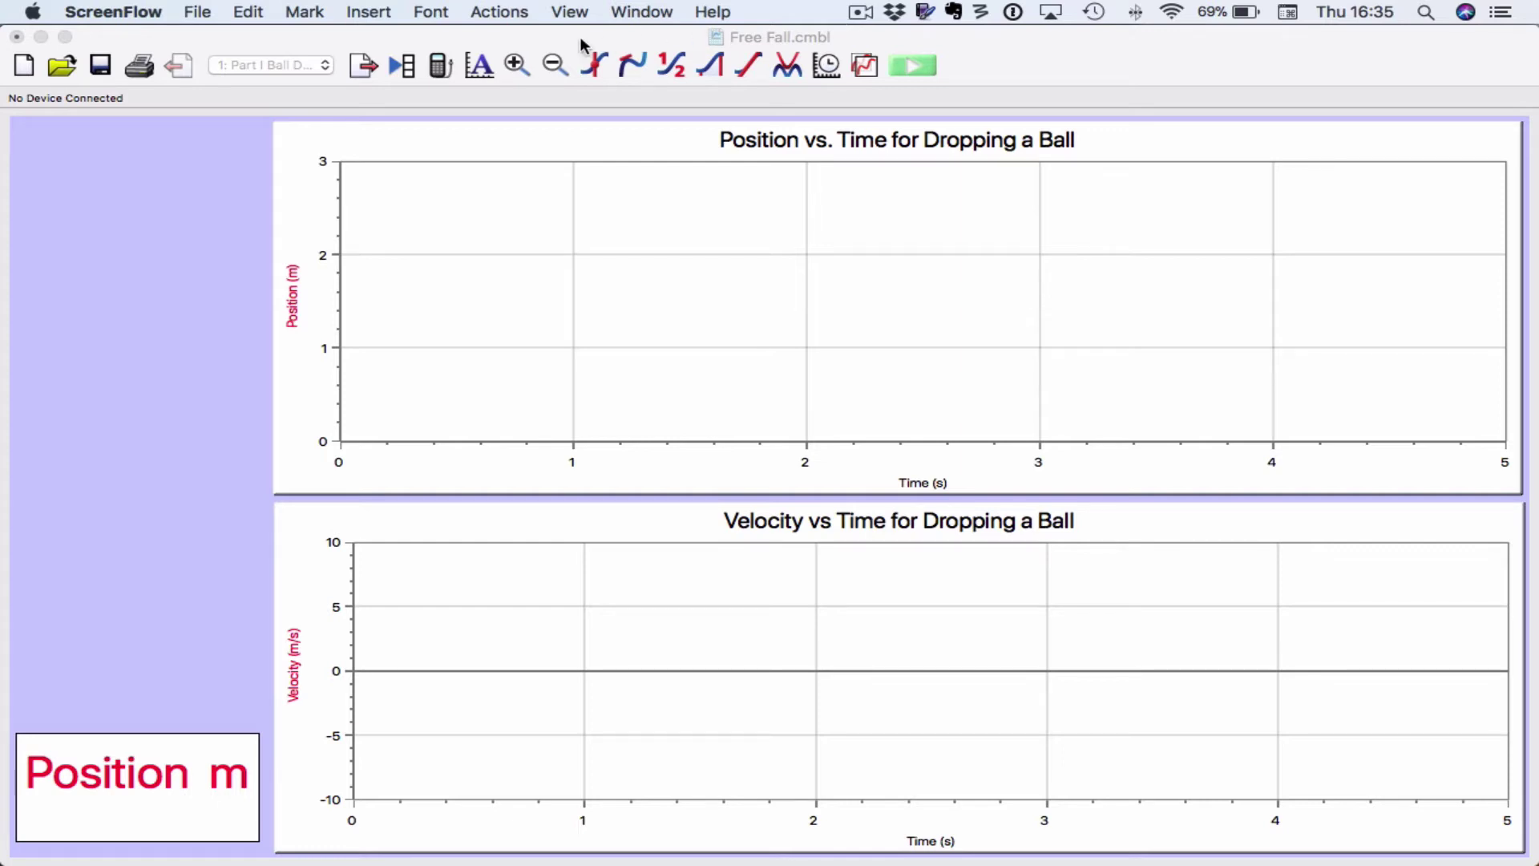
# Switch the Free Fall file to the page 2: Part II Video Analysis
pyautogui.click(370, 32)
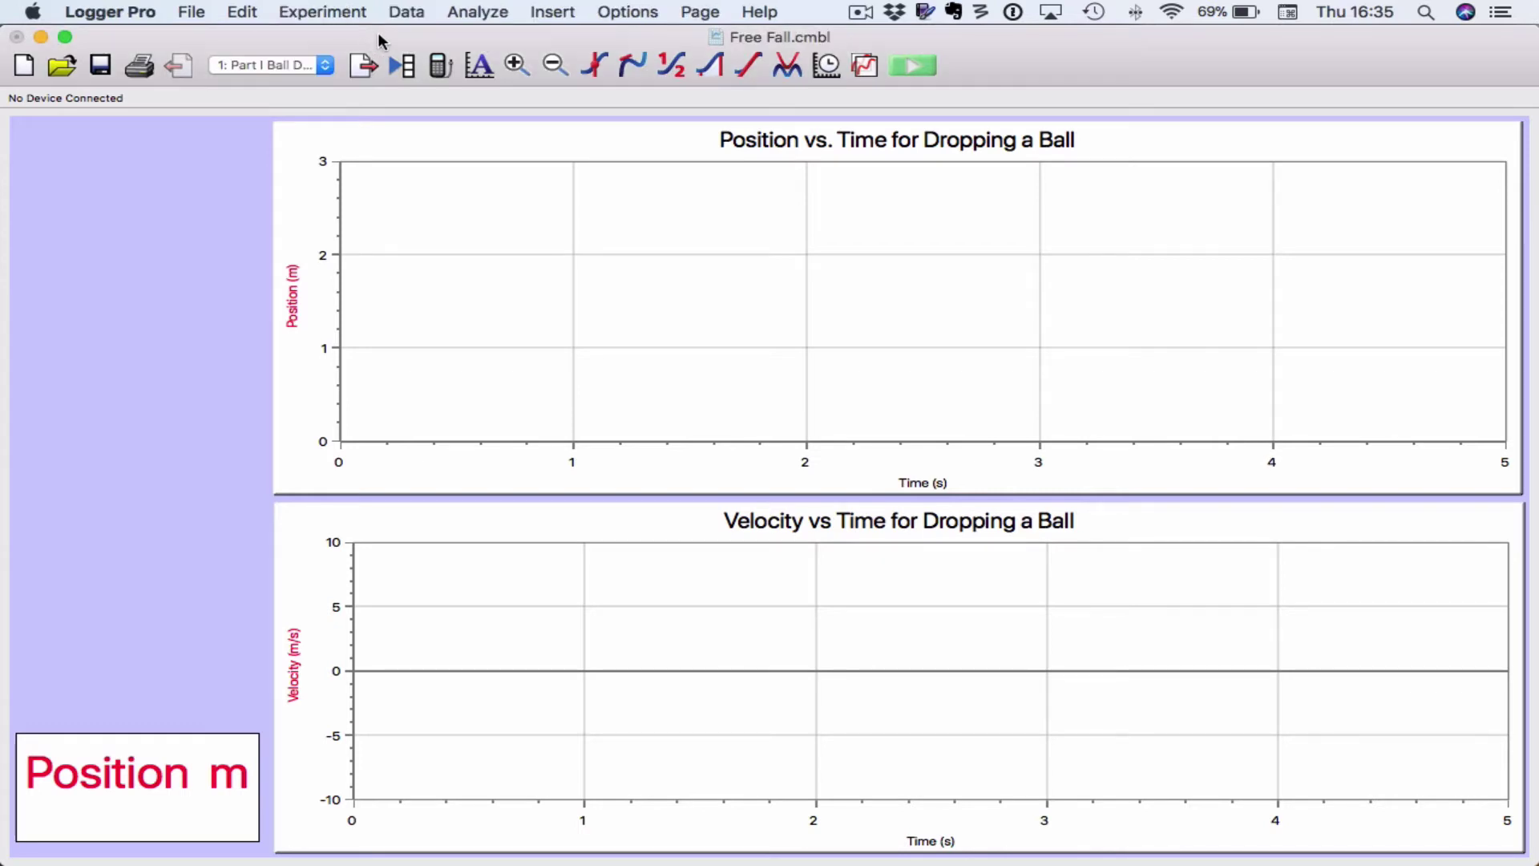
pyautogui.click(319, 66)
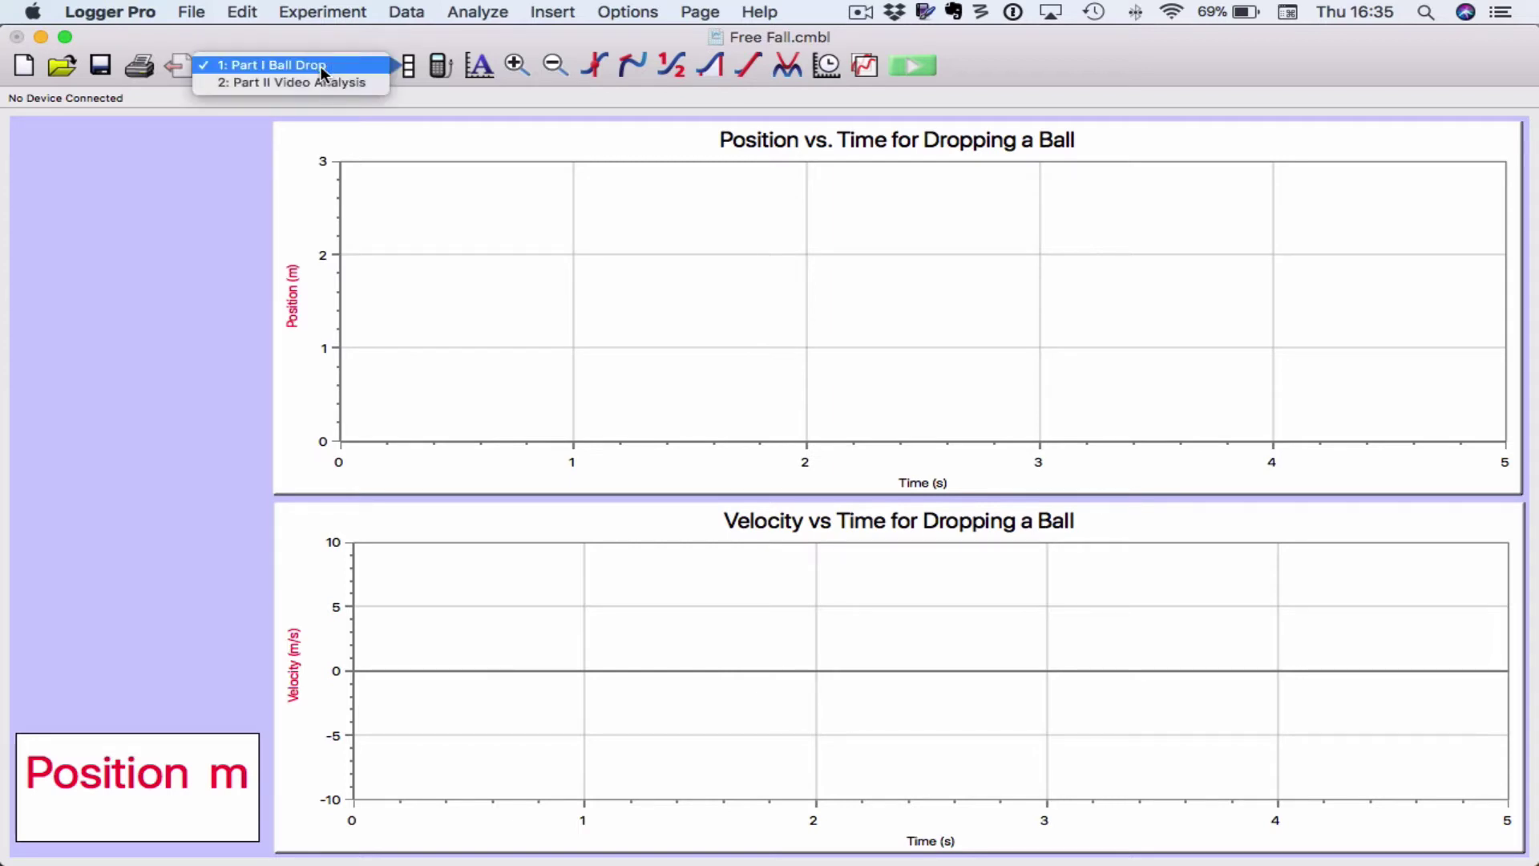
pyautogui.click(320, 78)
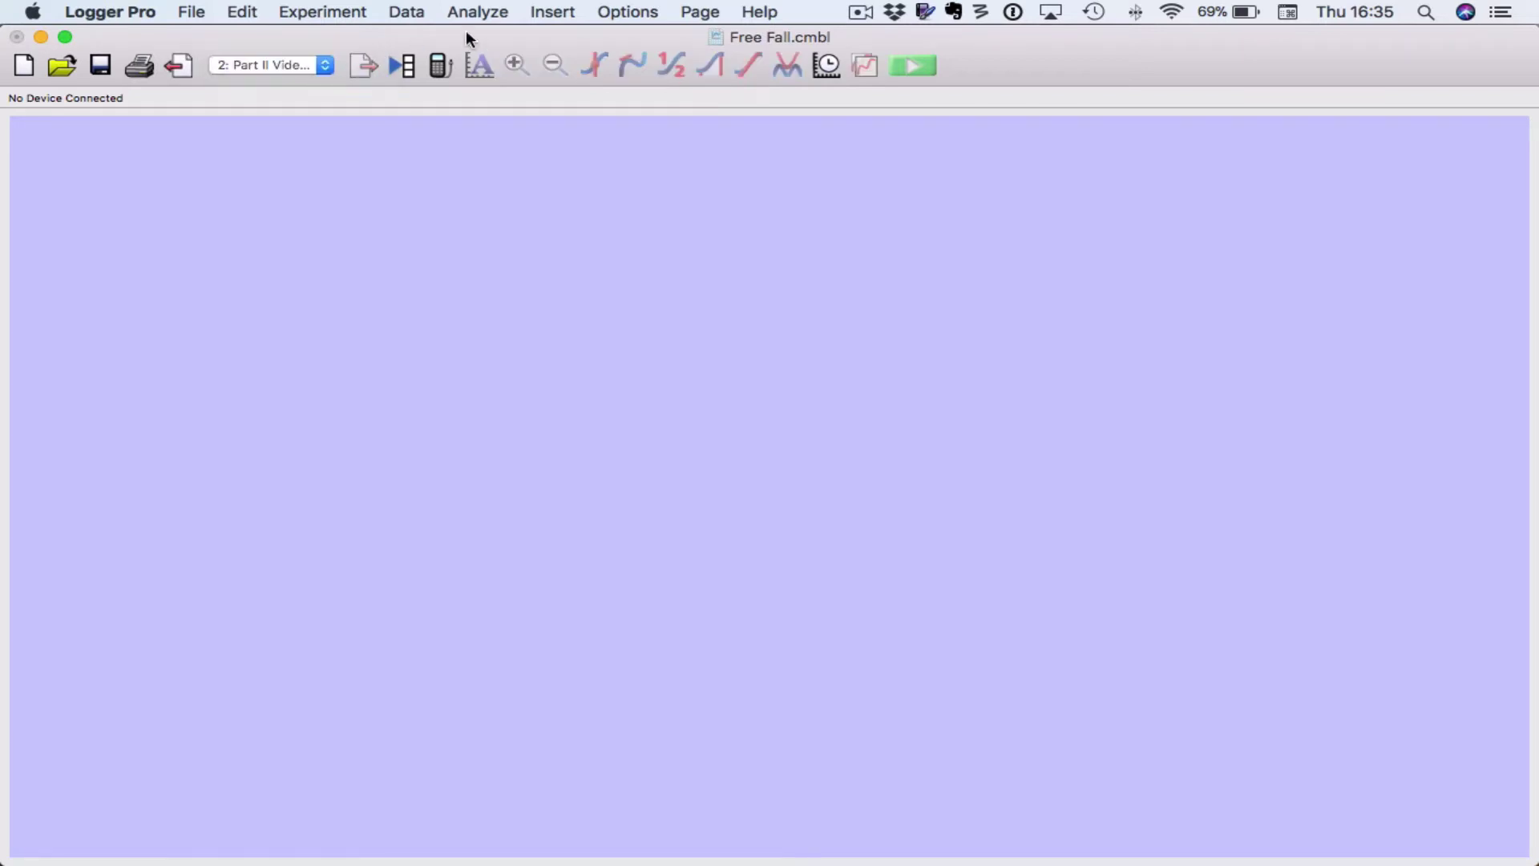
# Insert the ball toss movie from the Desktop folder and place it in the upper-left corner of the page
pyautogui.click(542, 13)
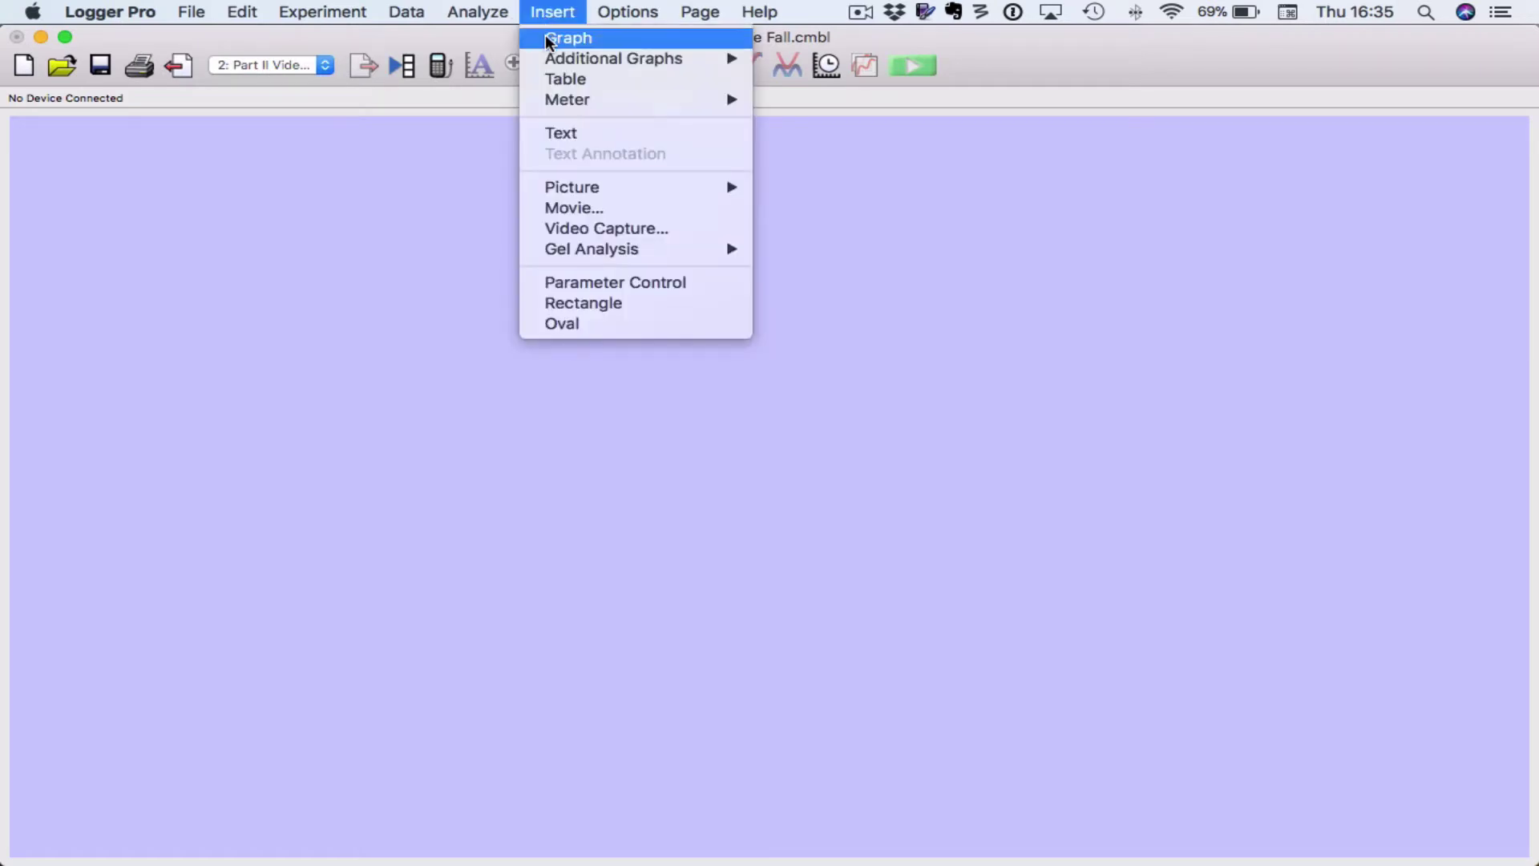
pyautogui.click(570, 208)
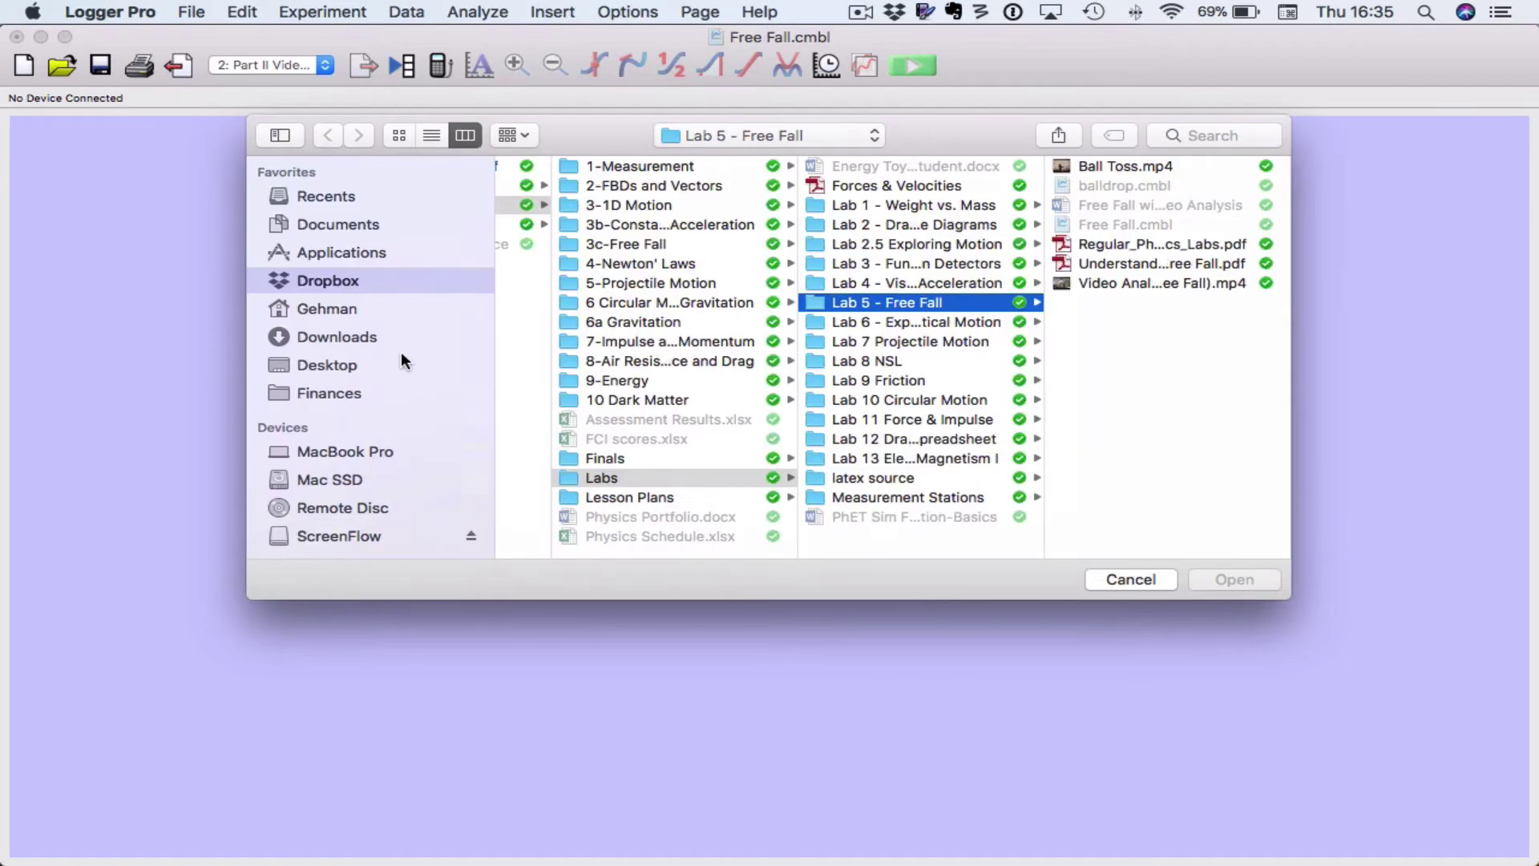
pyautogui.click(399, 362)
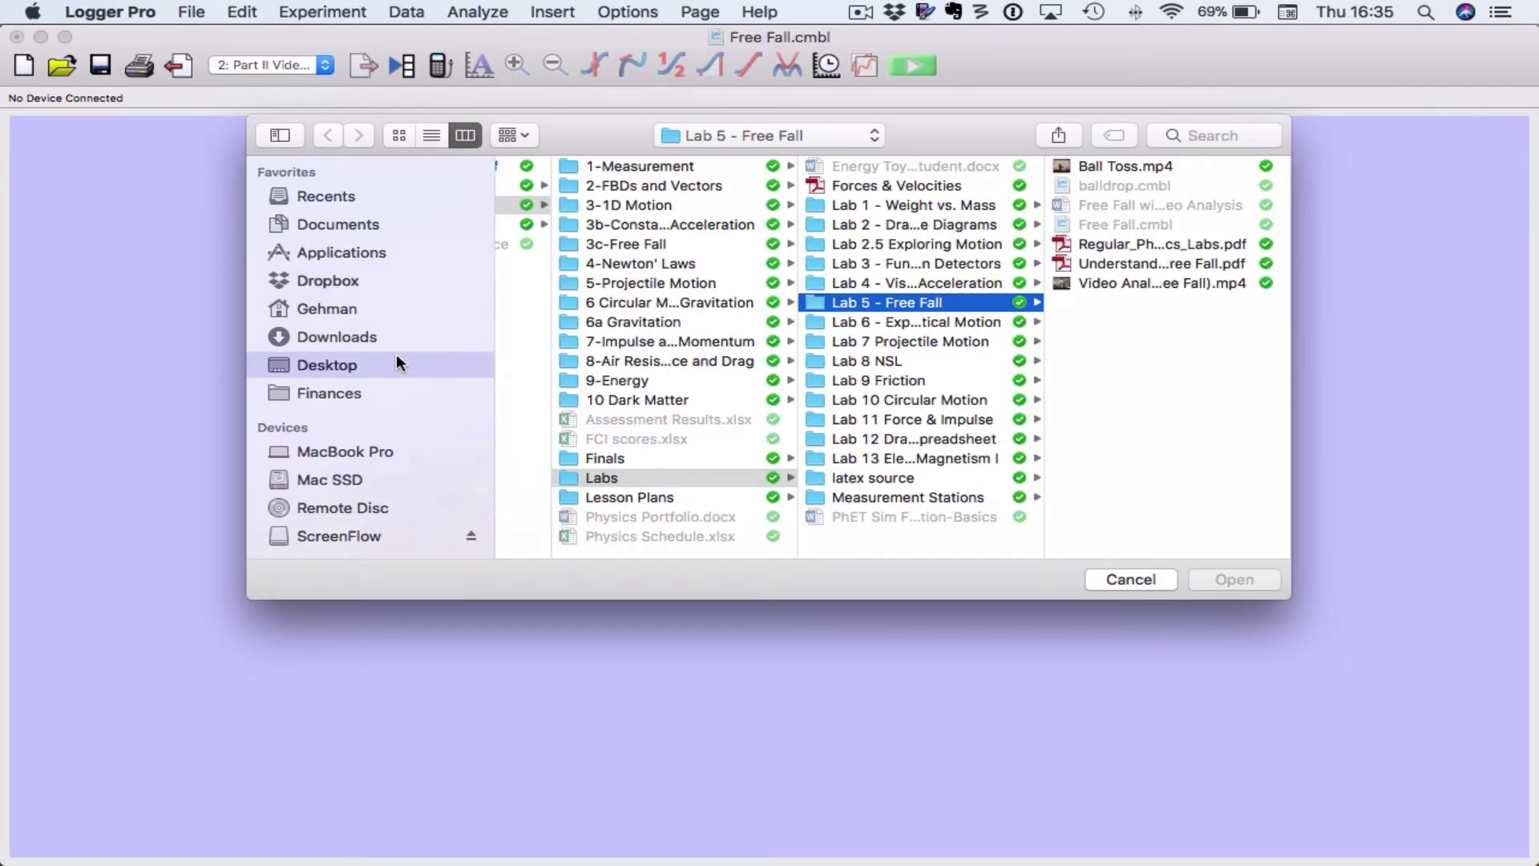
pyautogui.doubleClick(571, 182)
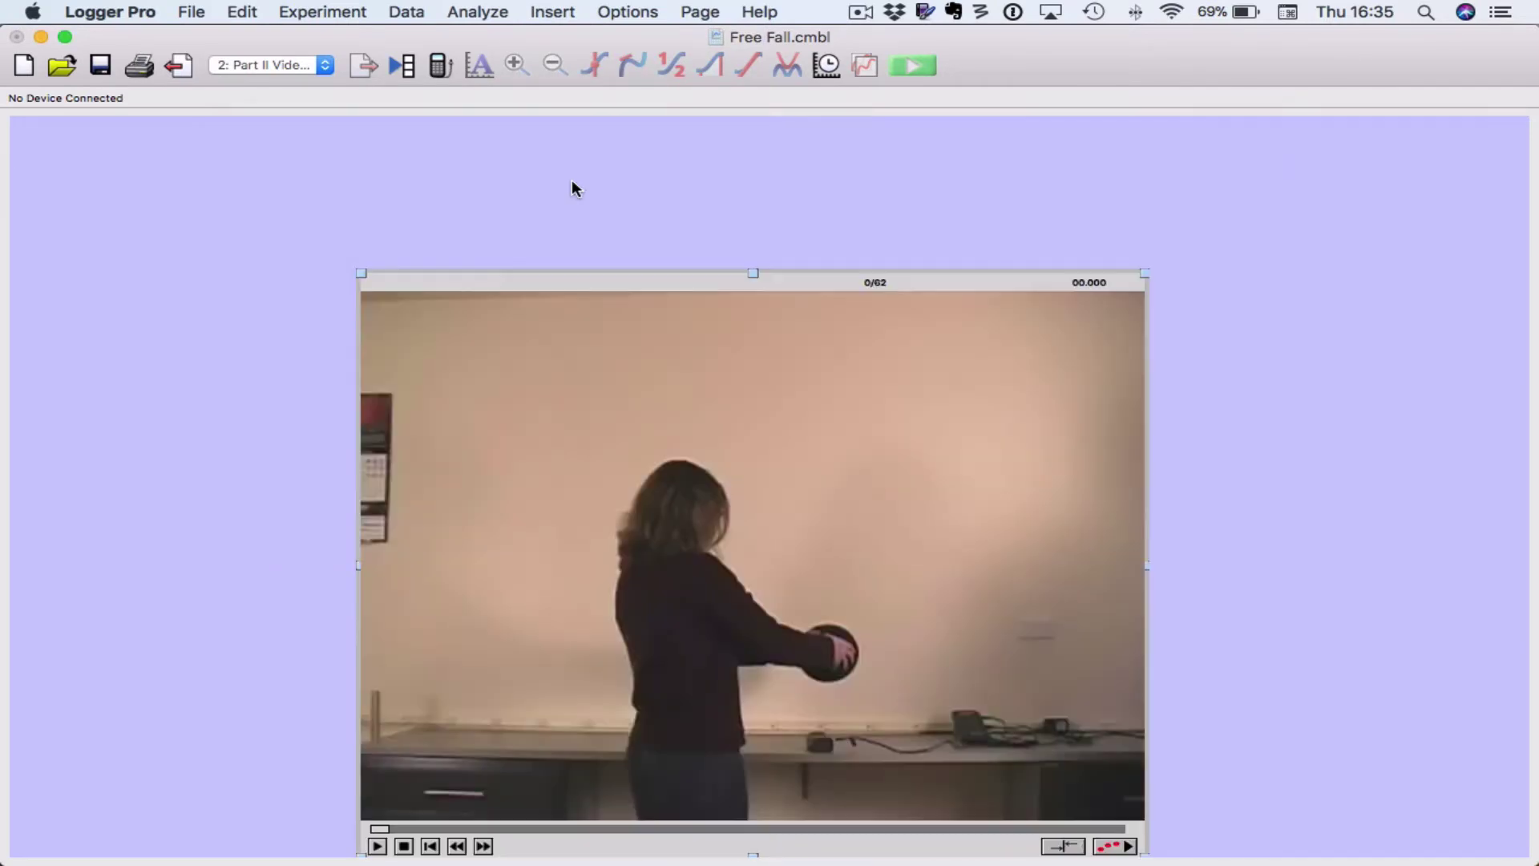
pyautogui.moveTo(594, 285); pyautogui.dragTo(256, 135)
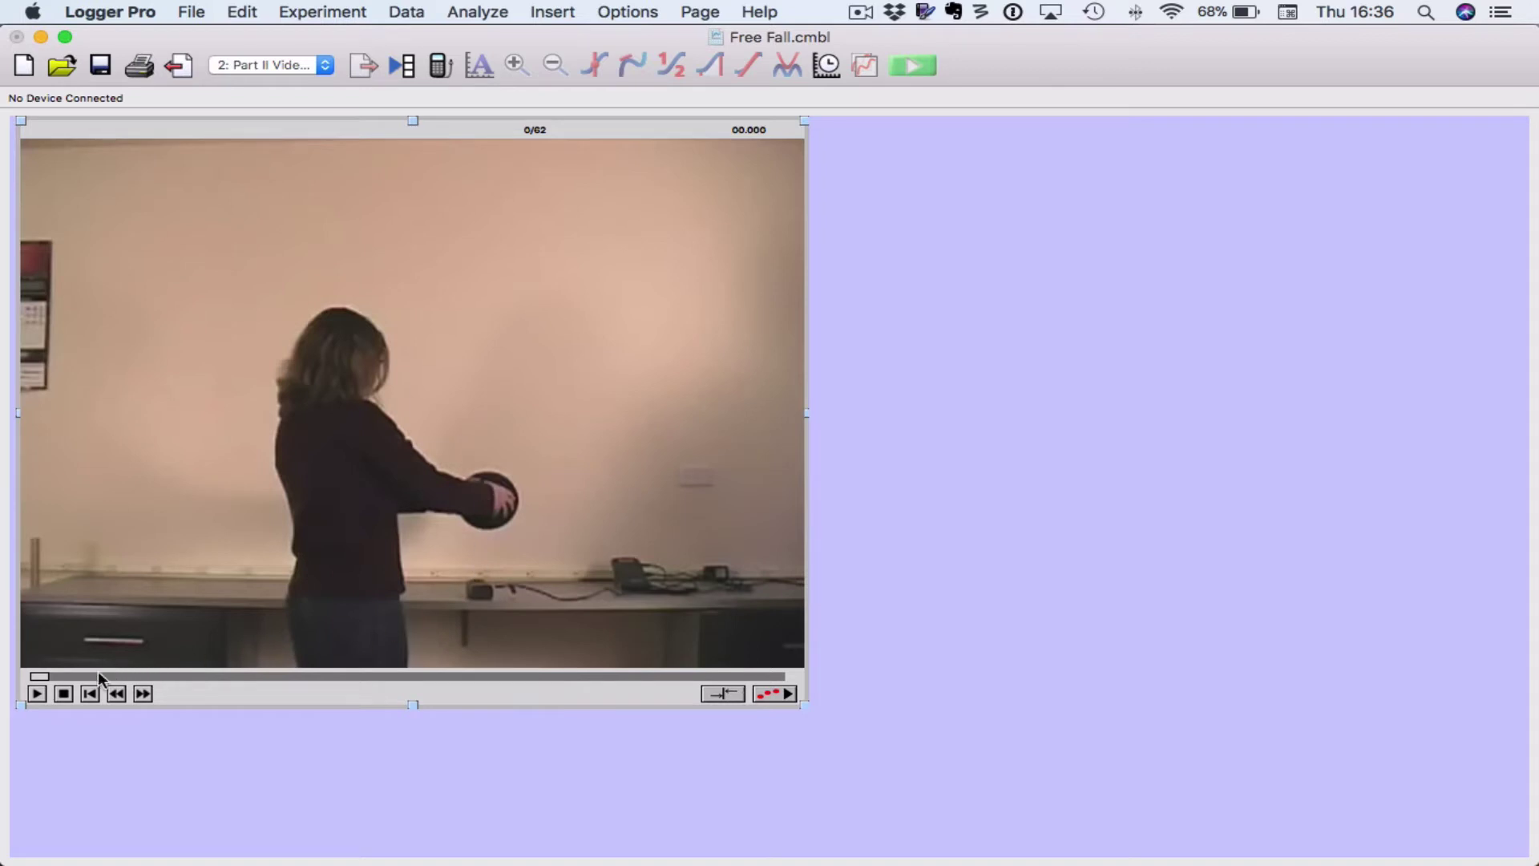
# Advance the movie to frame 14, just before the ball leaves the hands
pyautogui.moveTo(45, 681); pyautogui.dragTo(206, 679)
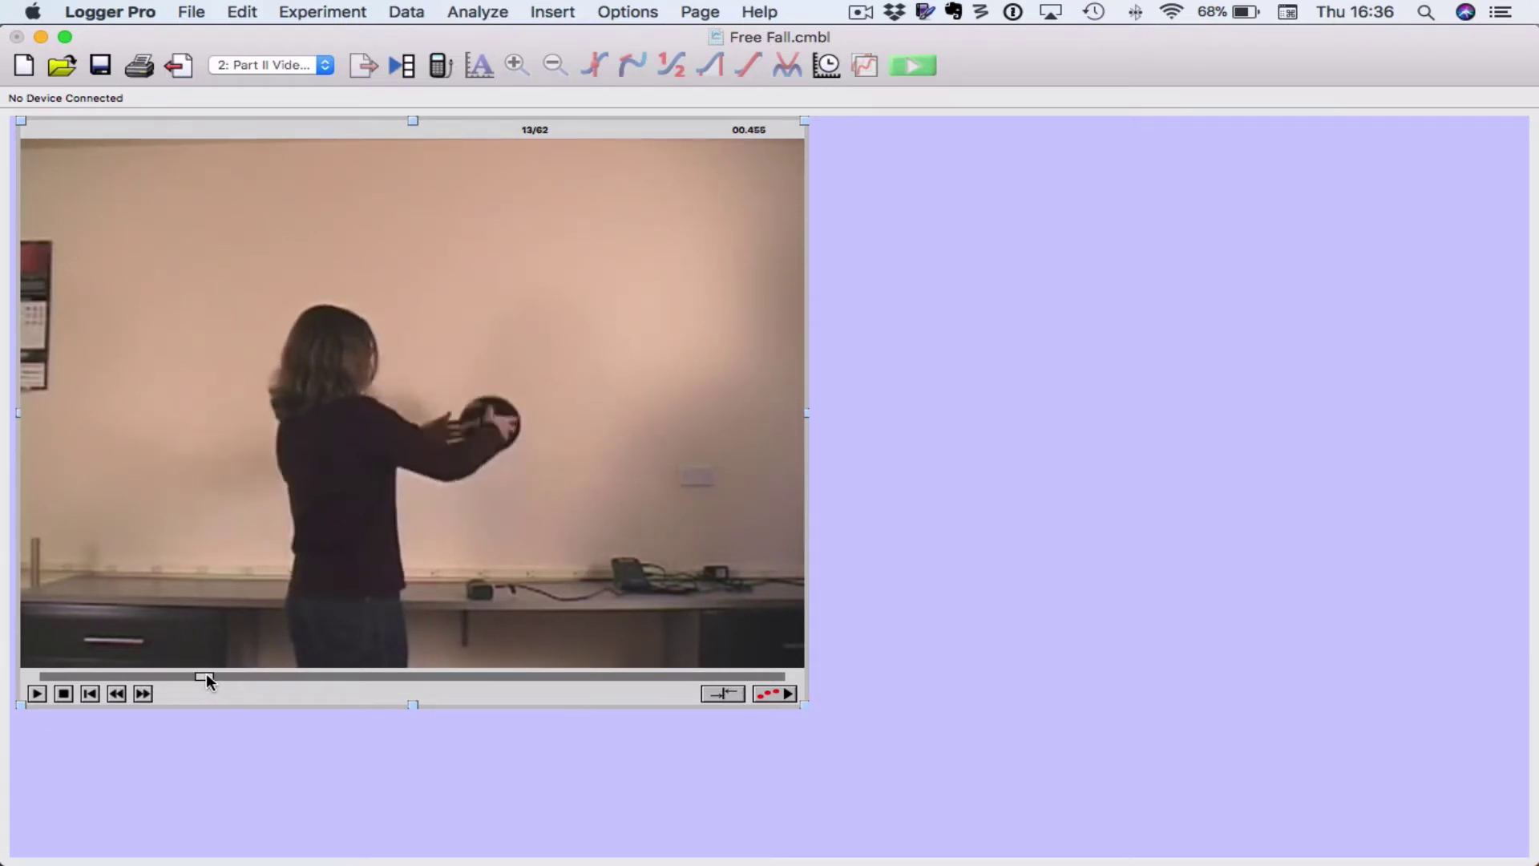
pyautogui.click(144, 694)
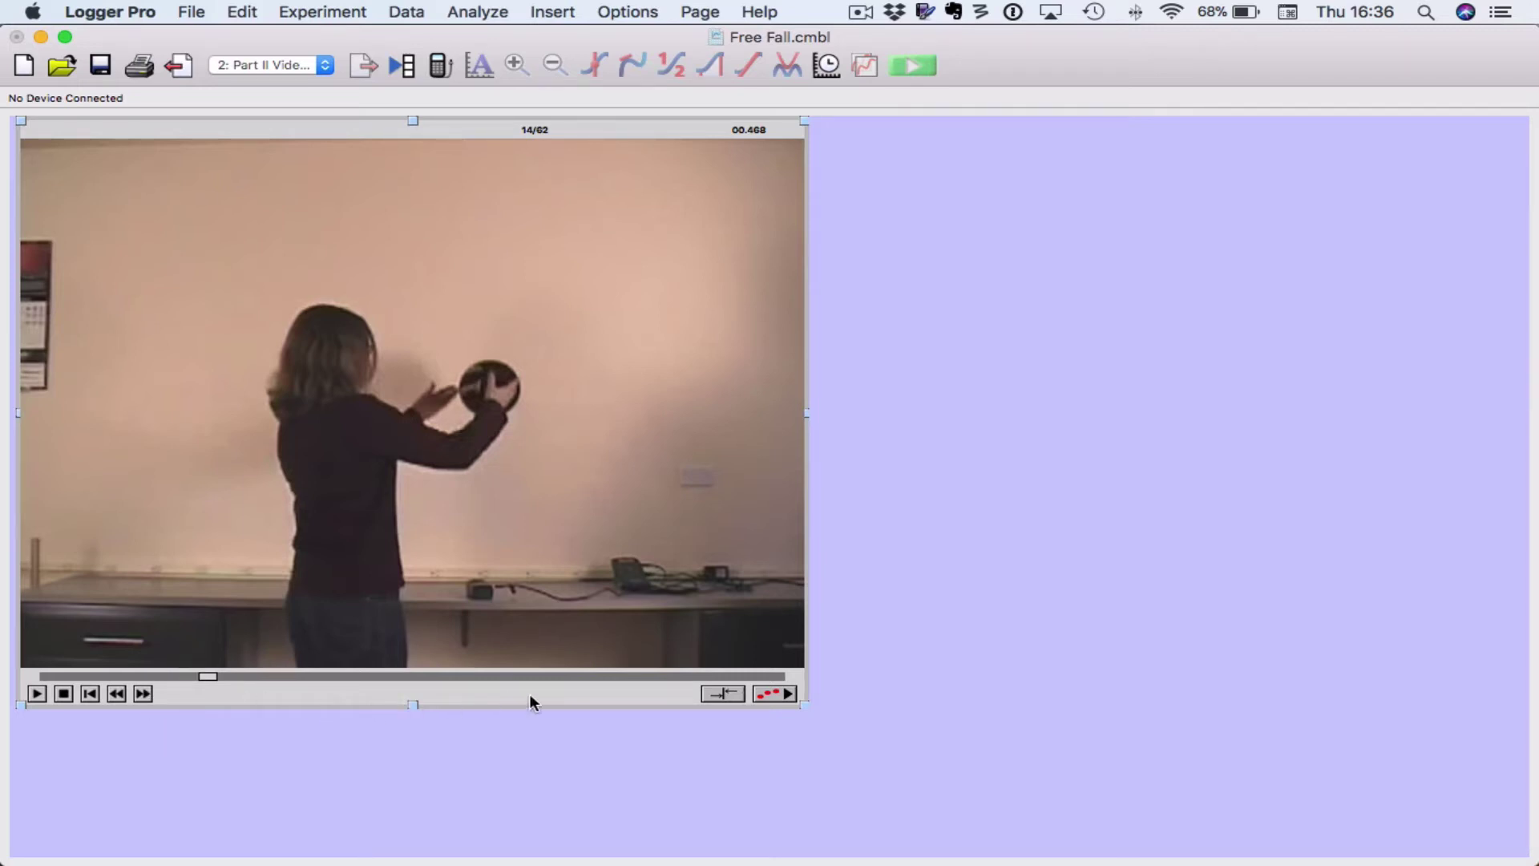
# Enable video analysis on the movie, place the new X-Y graph beside it, and enlarge the graph to the page's right edge
pyautogui.click(786, 699)
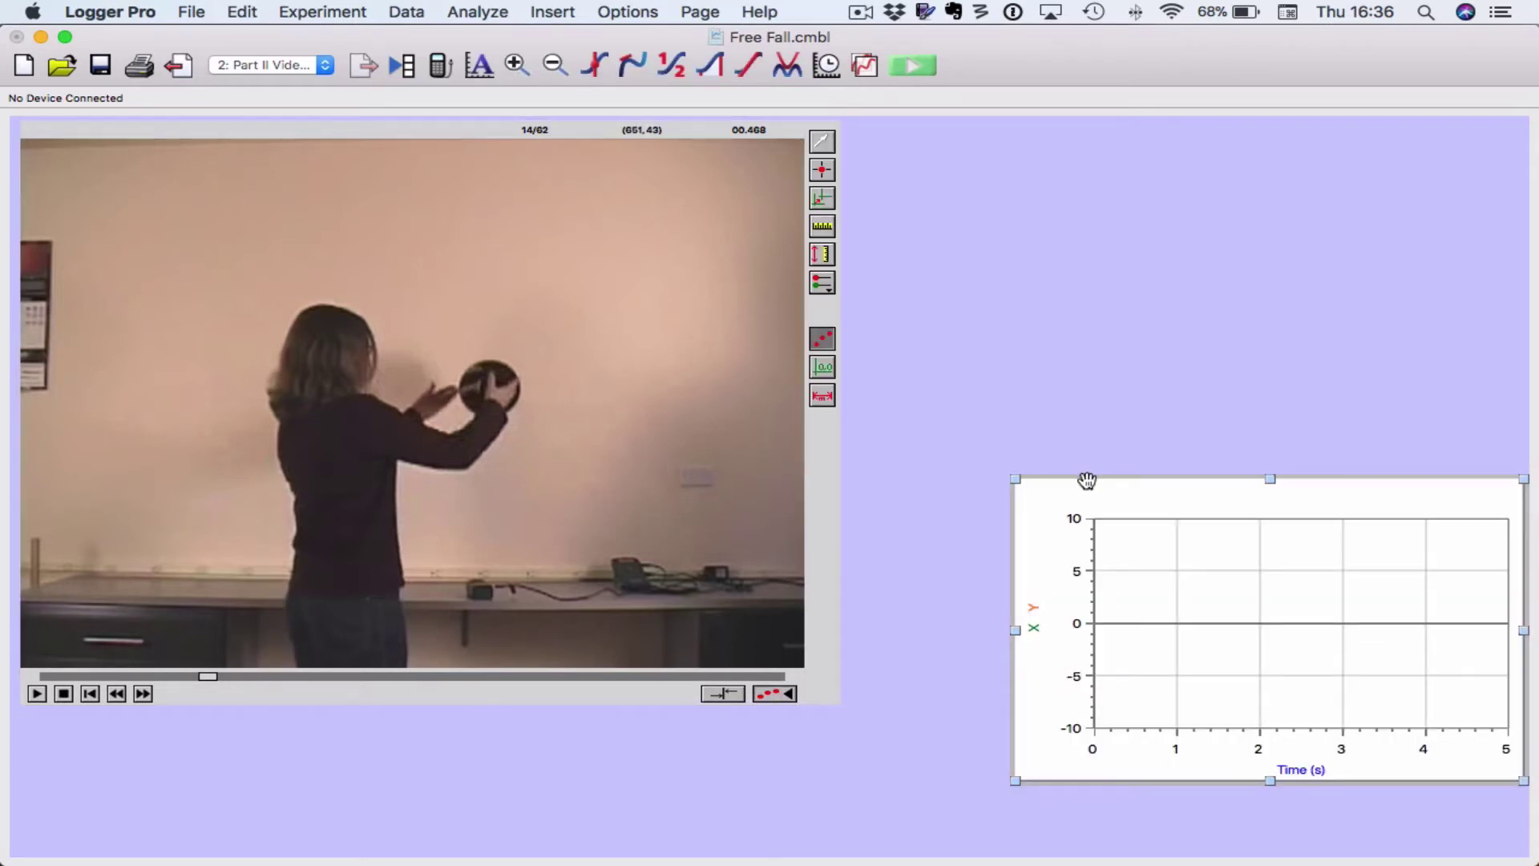
pyautogui.moveTo(1085, 481); pyautogui.dragTo(923, 128)
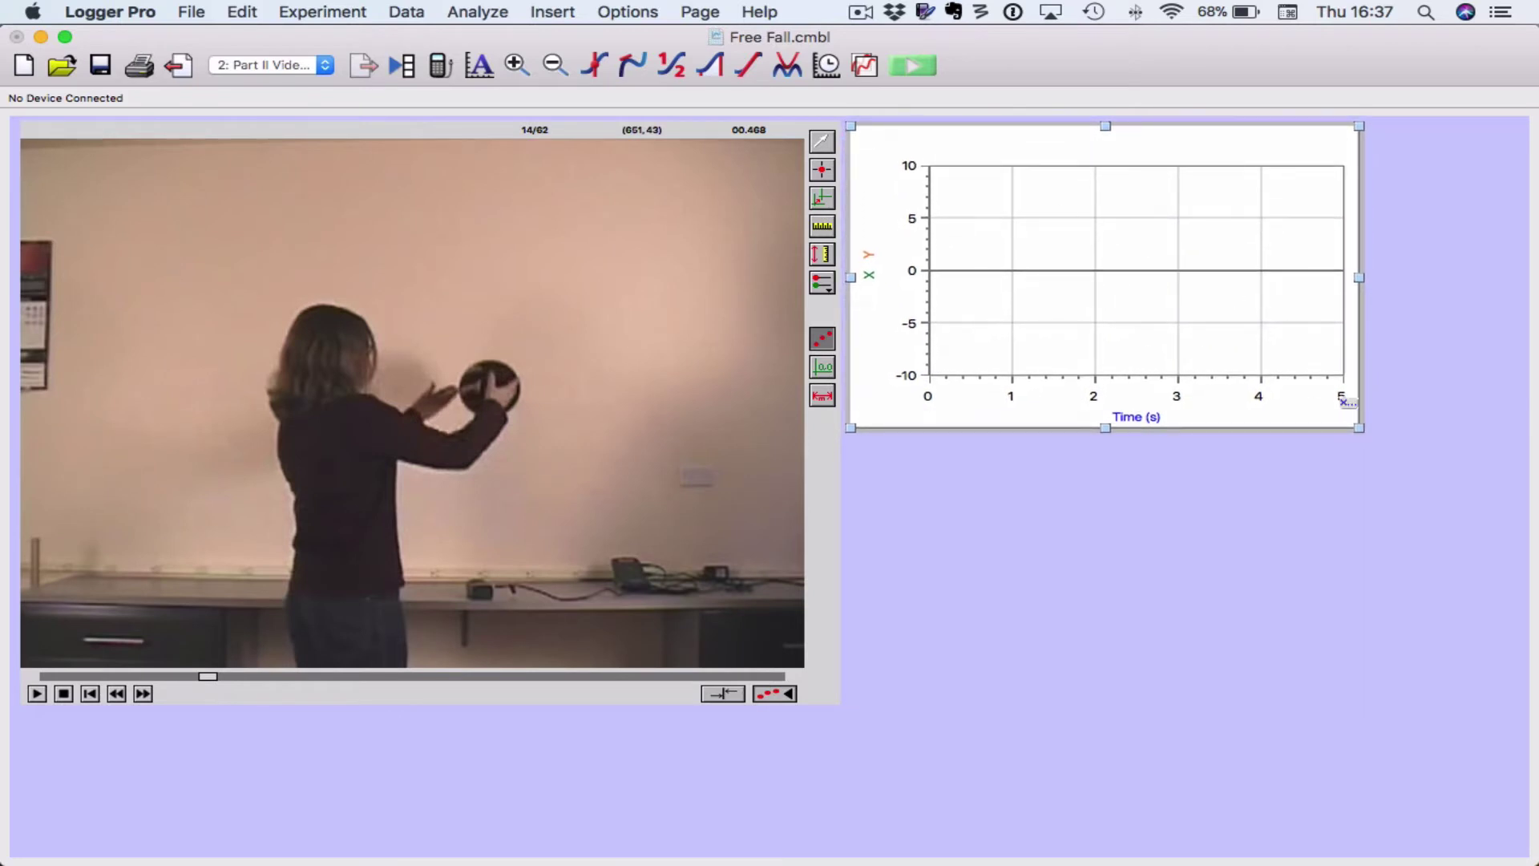
pyautogui.moveTo(1358, 427); pyautogui.dragTo(1523, 481)
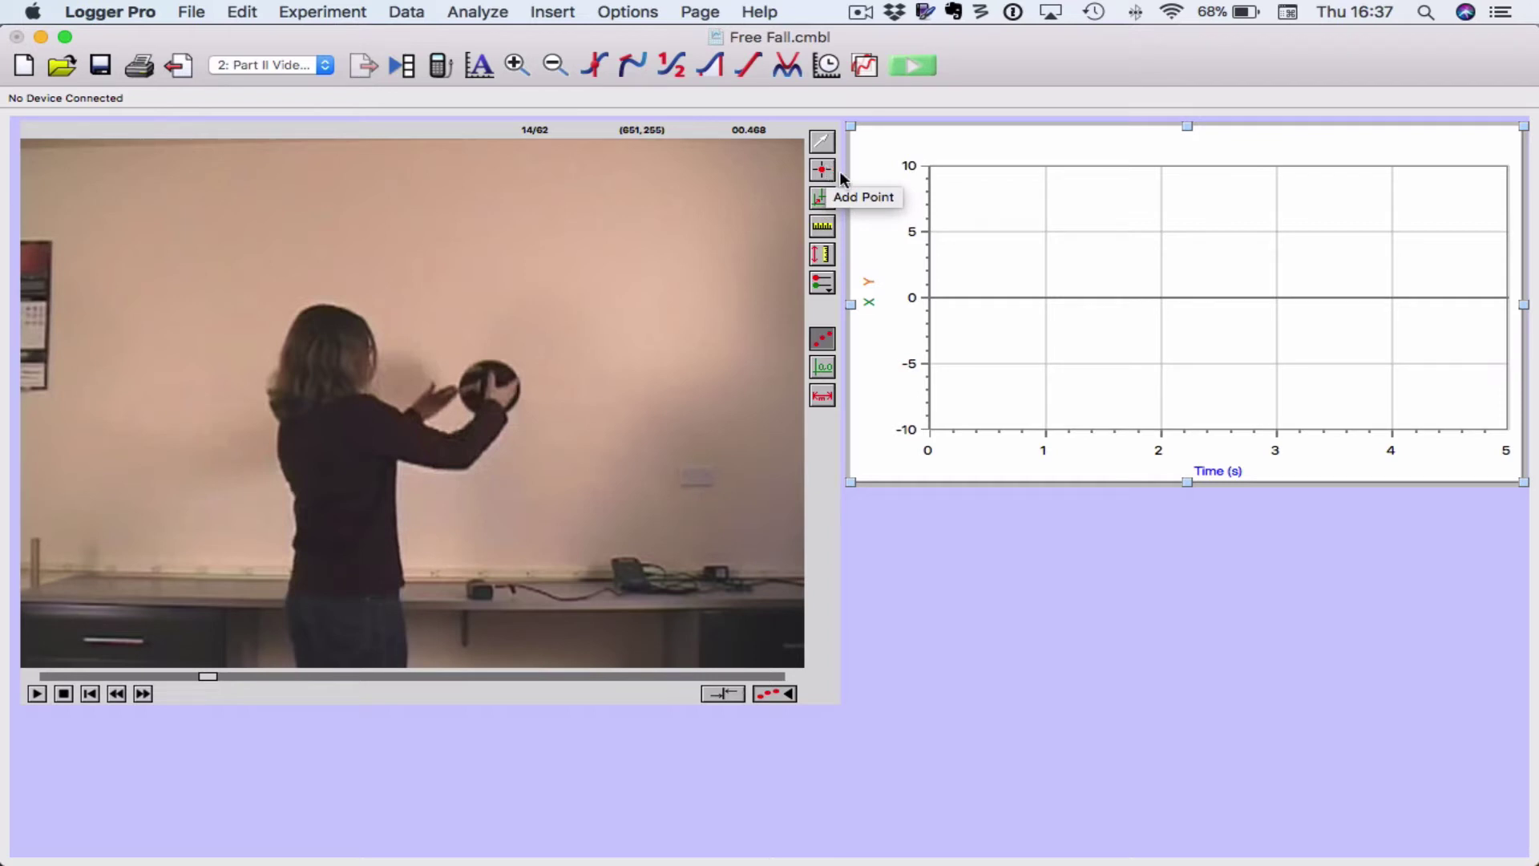
# Set the movie scale to 0.5 m along a horizontal line drawn just above the counter beside the wall
pyautogui.click(822, 227)
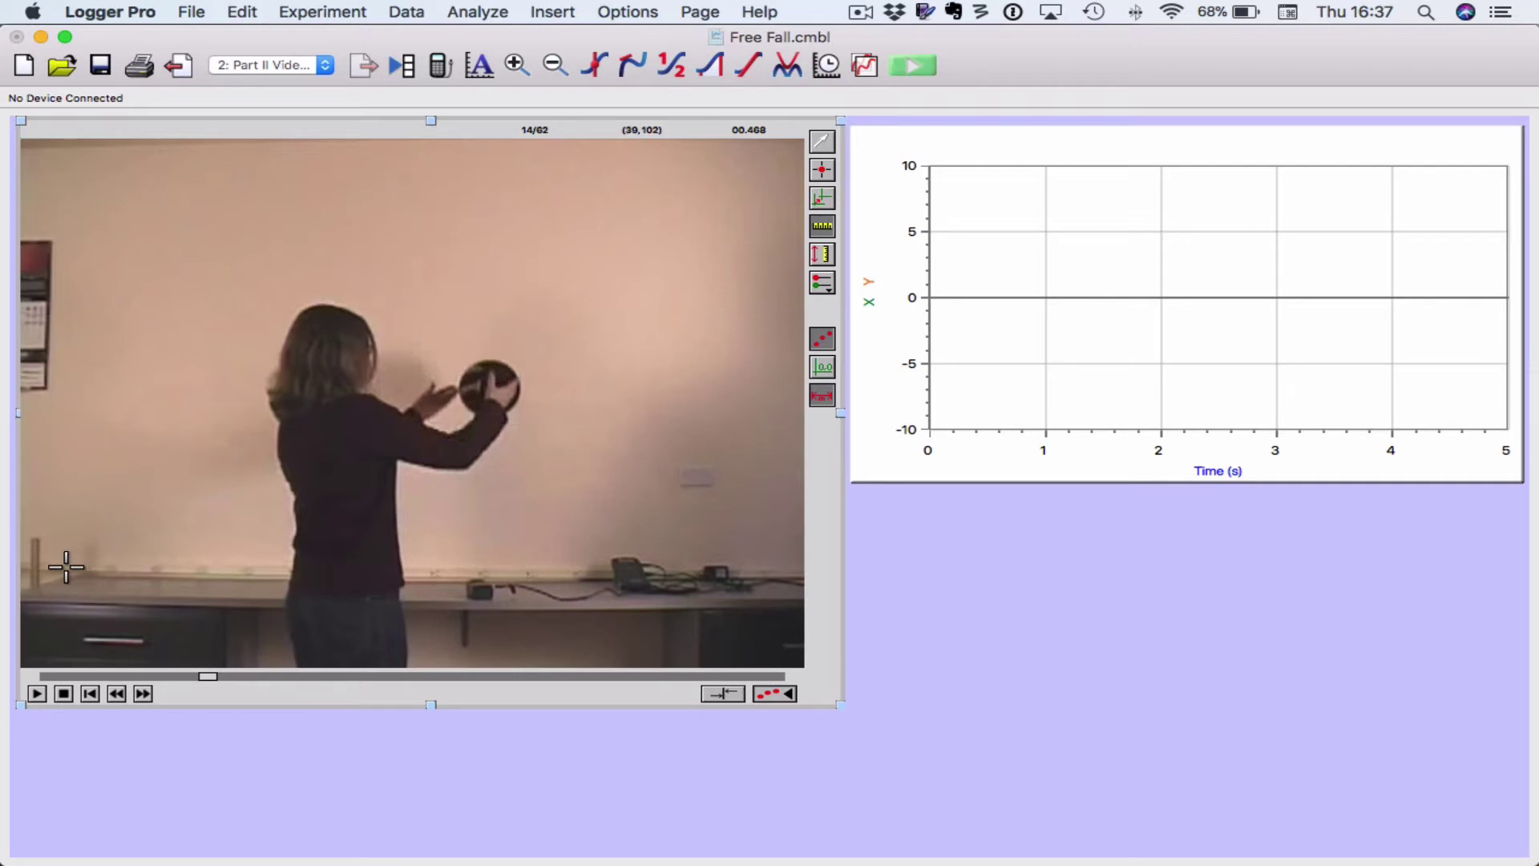
pyautogui.moveTo(78, 568); pyautogui.dragTo(252, 567)
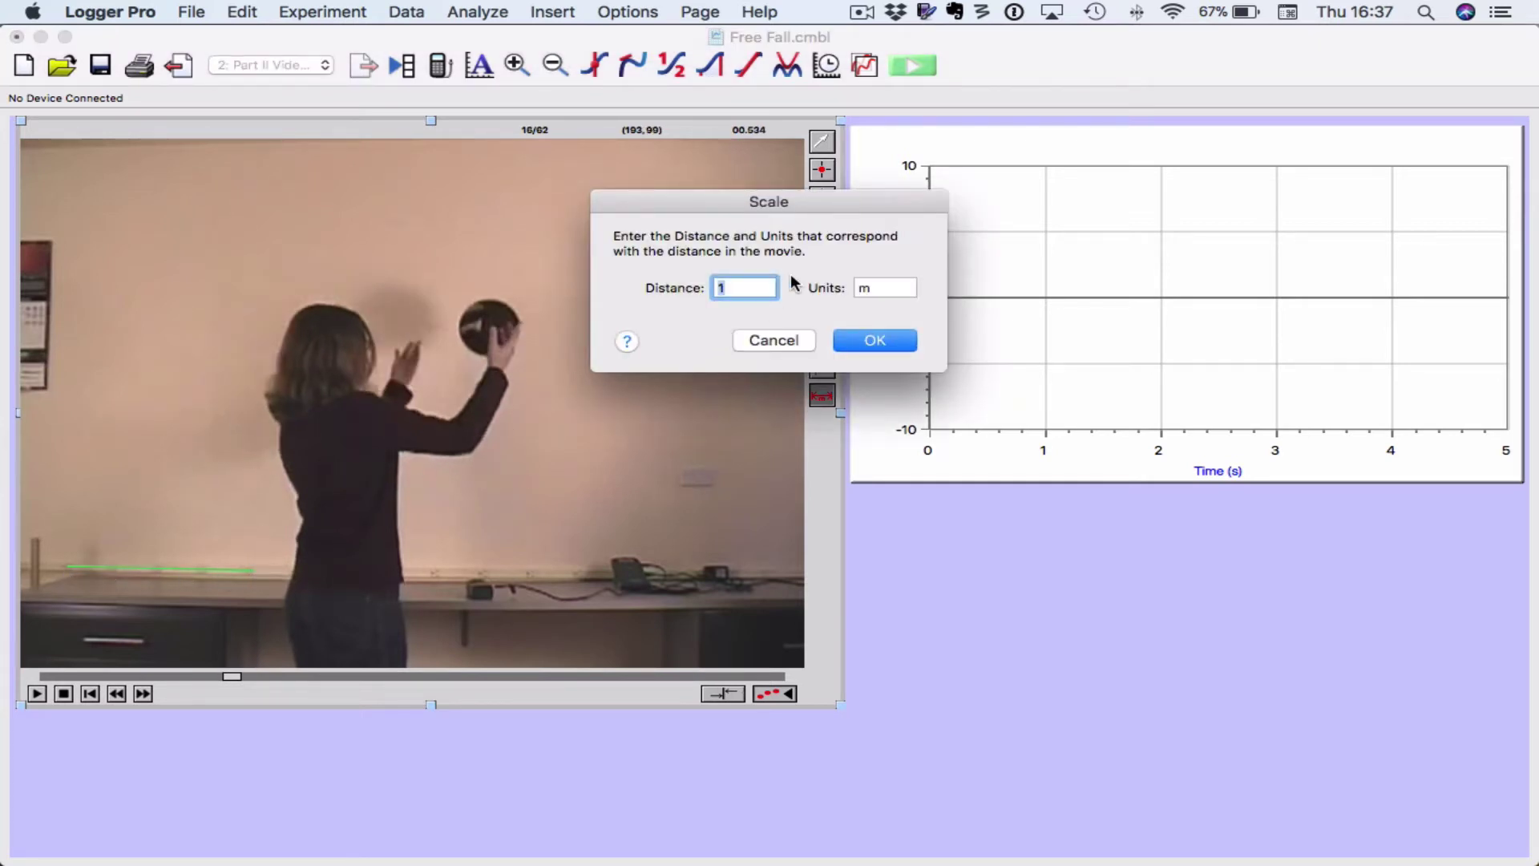
pyautogui.write('0.5')
pyautogui.click(858, 333)
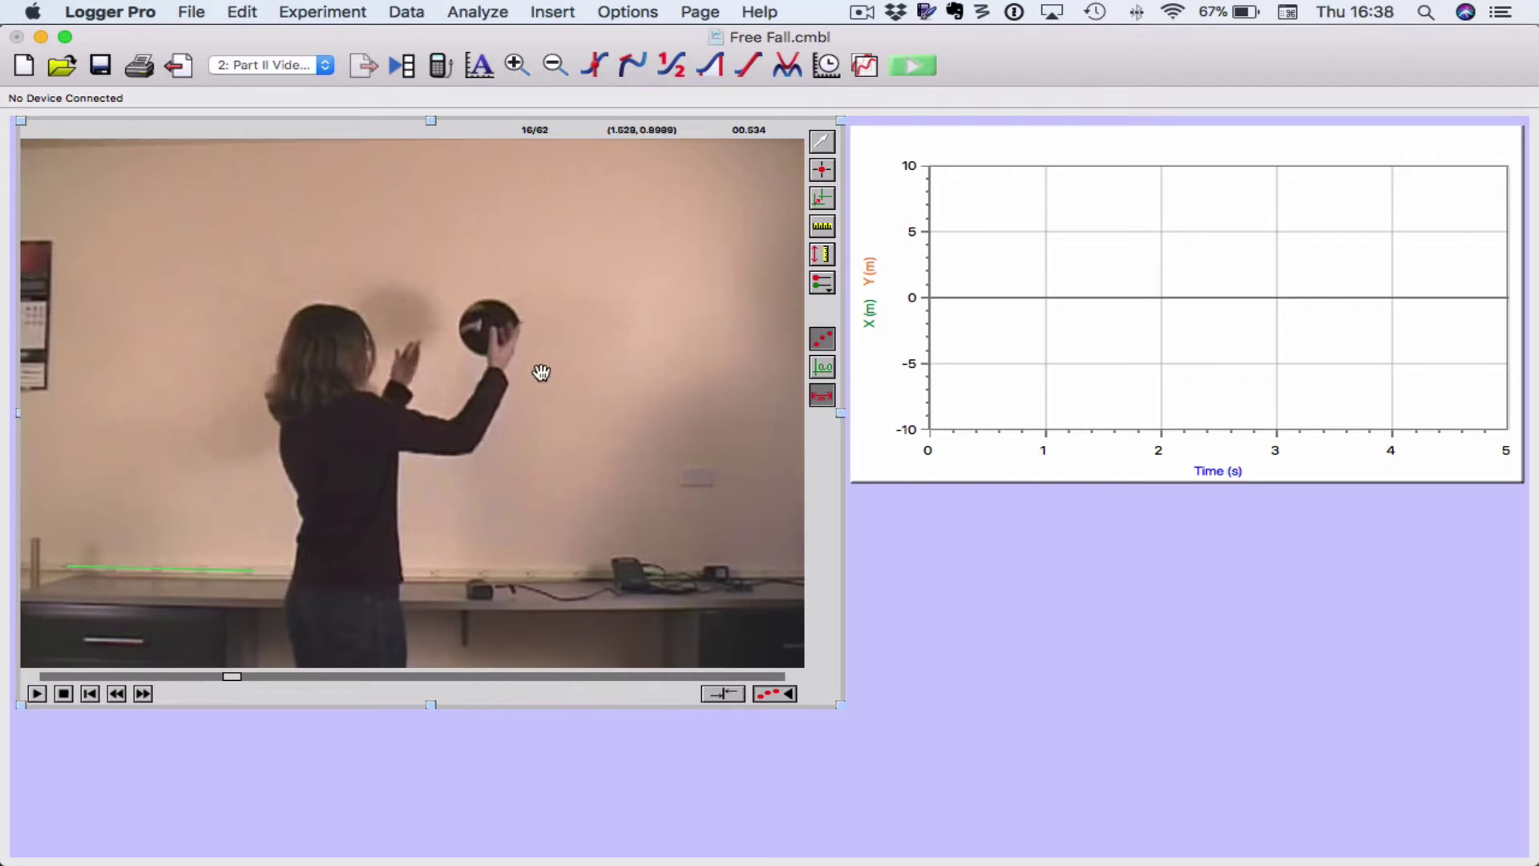
# Return the movie to frame 14 and set the coordinate origin at the top edge of the ball, undoing any axis rotation
pyautogui.click(117, 696)
pyautogui.click(117, 696)
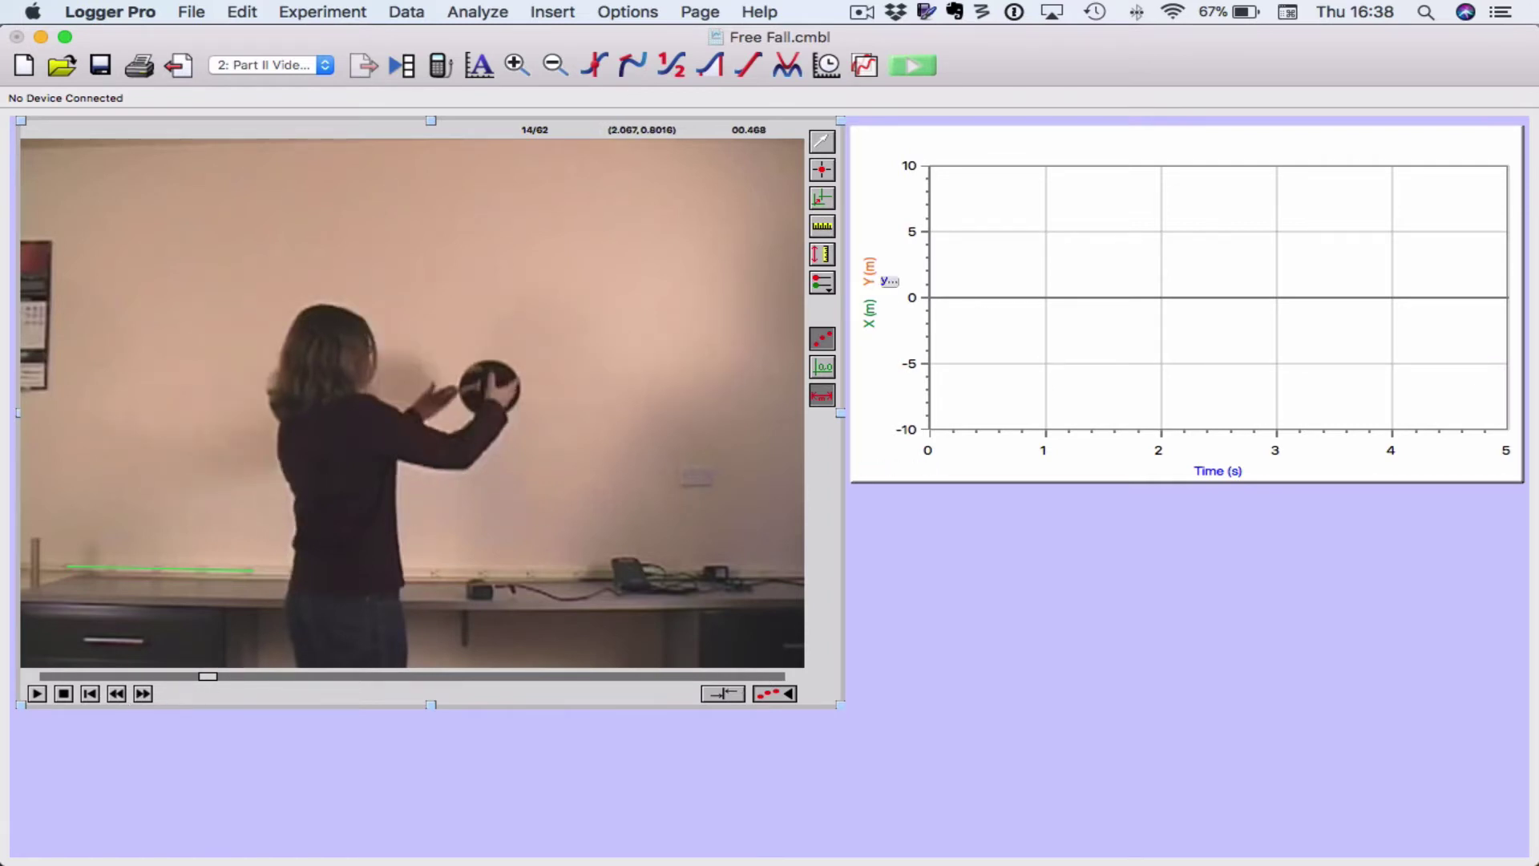
pyautogui.click(823, 204)
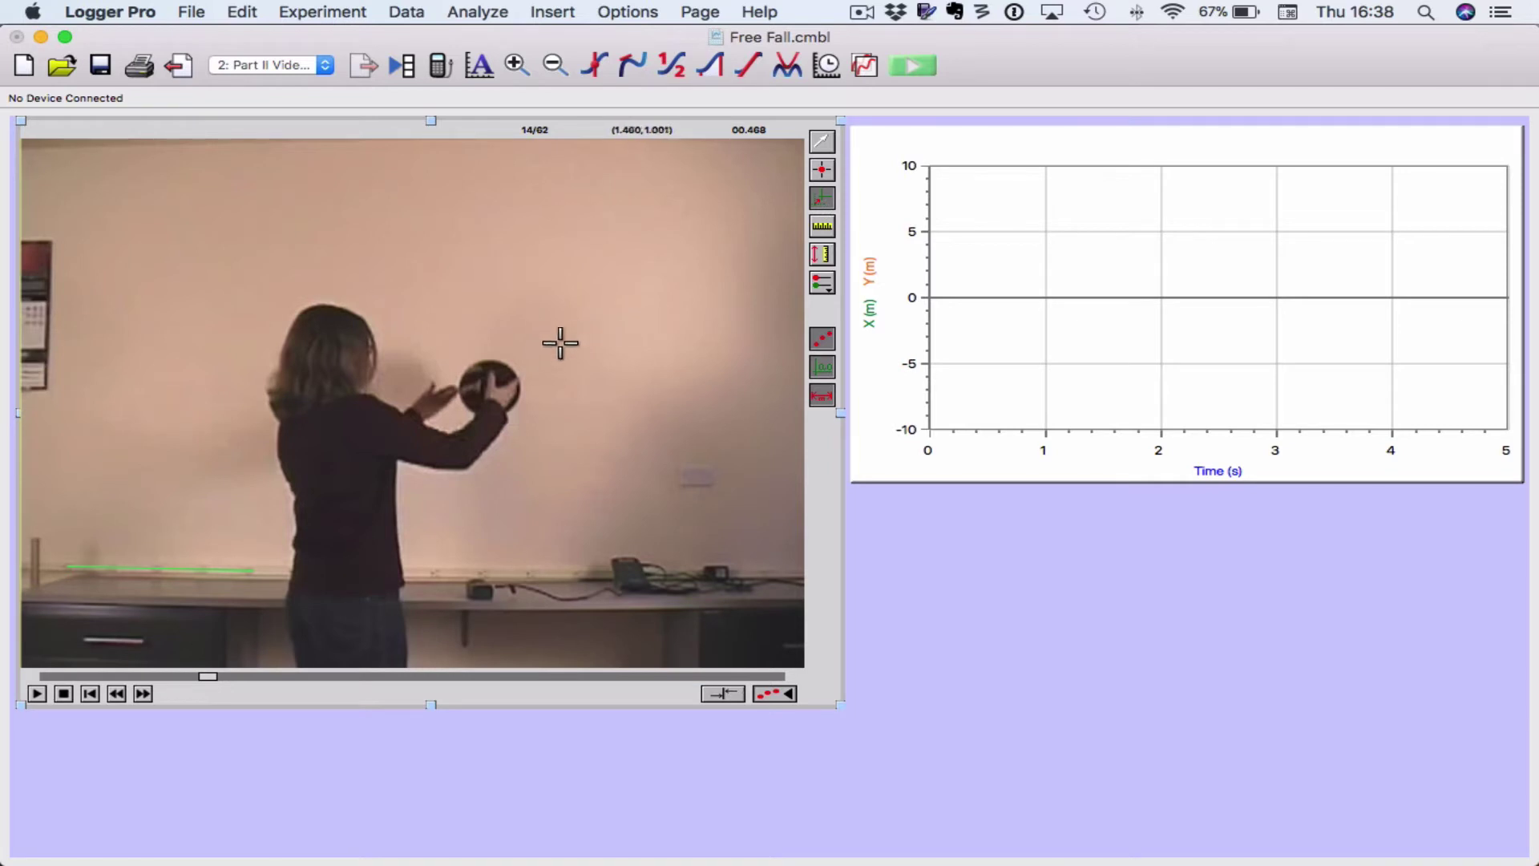
pyautogui.click(488, 361)
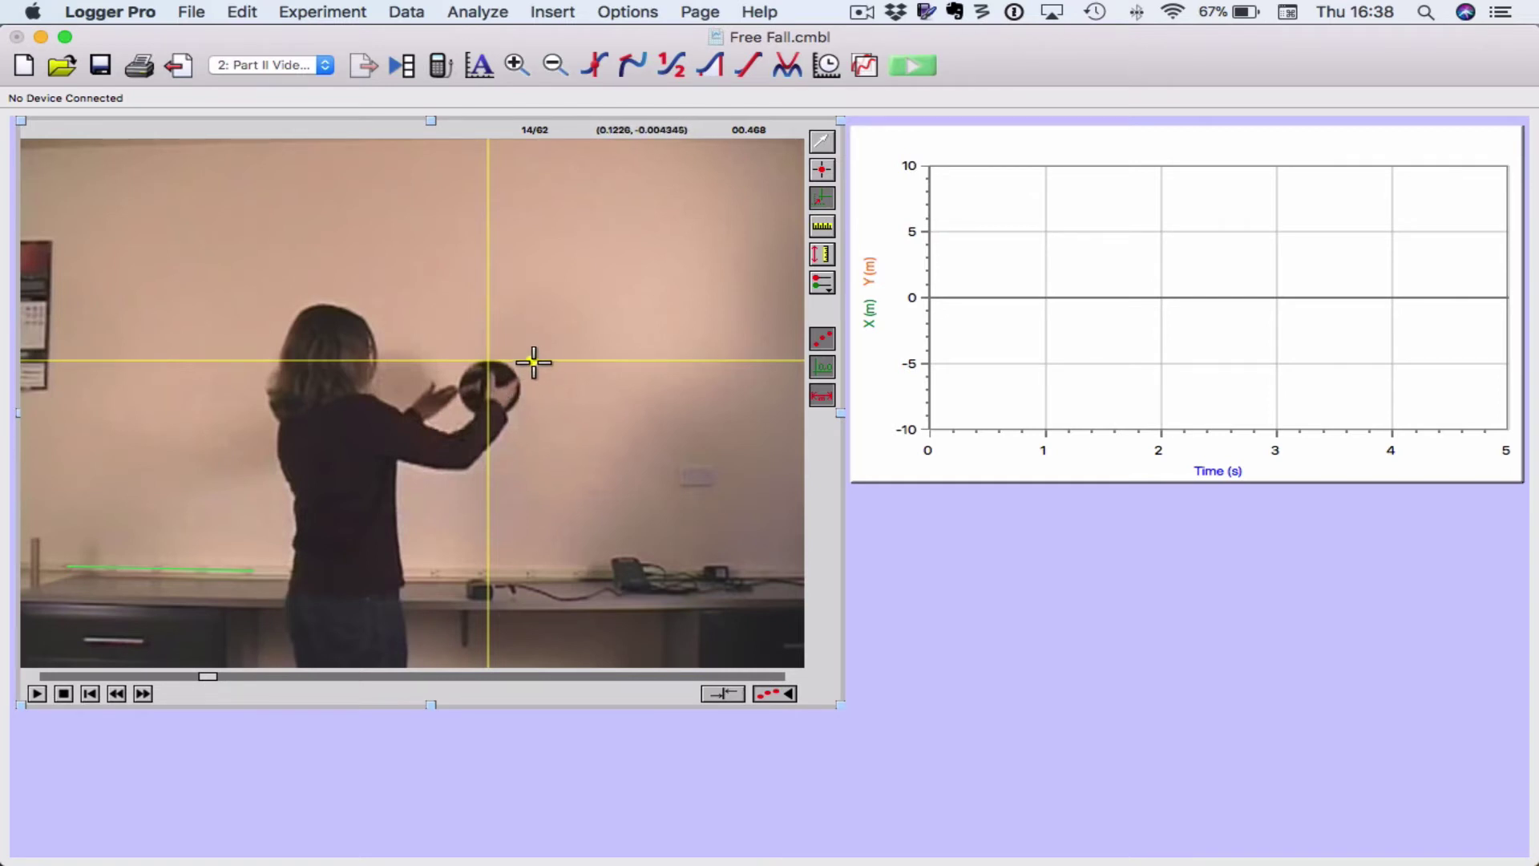
pyautogui.moveTo(534, 363)
pyautogui.mouseDown()
pyautogui.moveTo(533, 334)
pyautogui.moveTo(546, 359)
pyautogui.mouseUp()
pyautogui.press('super+z')
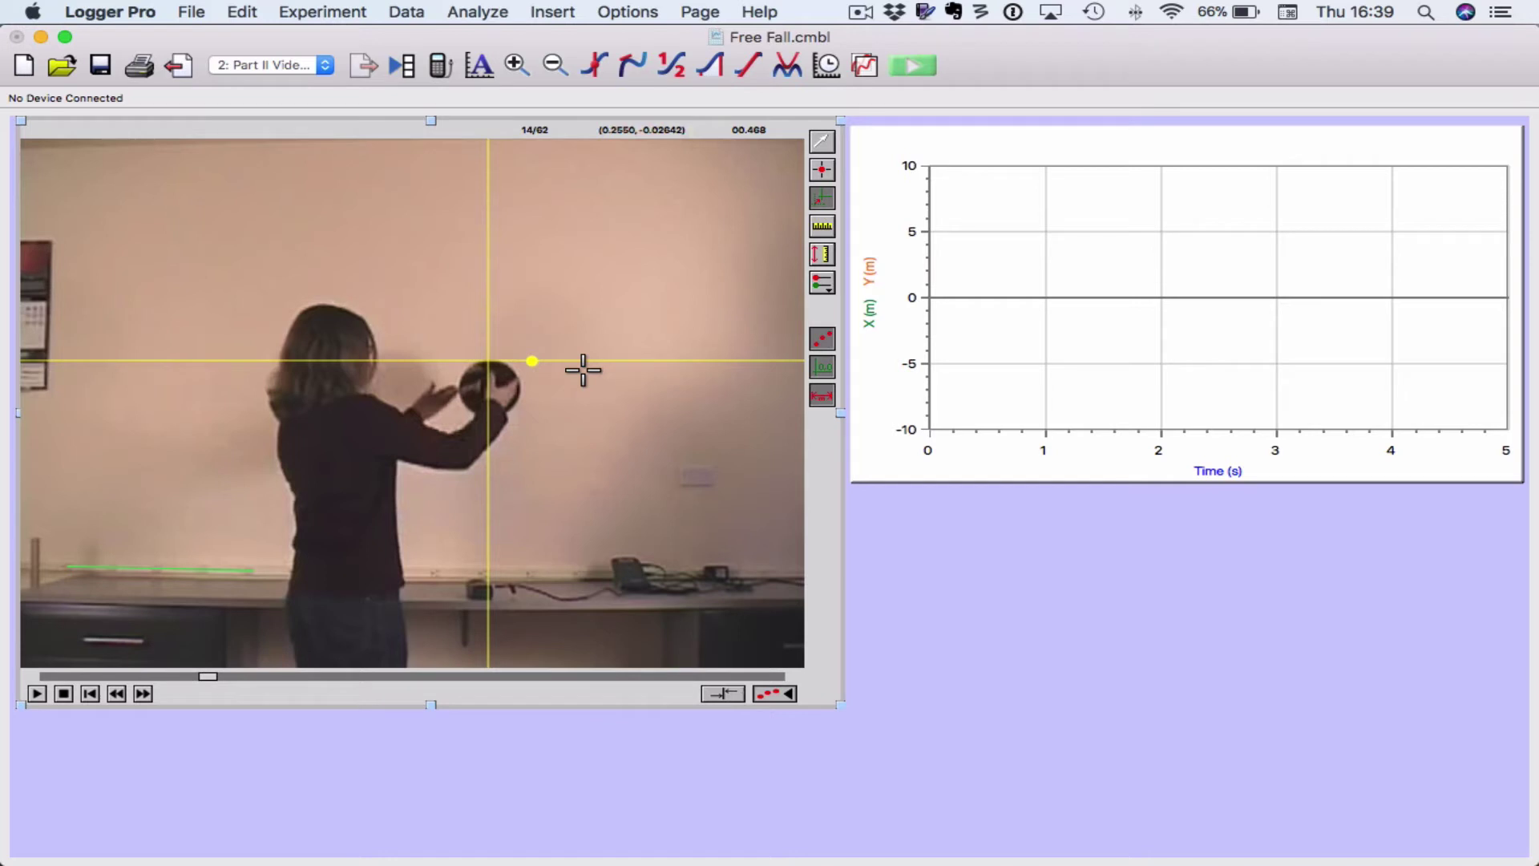
# Add a tracking point at the top edge of the ball in every frame from 14 to 33
pyautogui.click(822, 170)
pyautogui.click(486, 360)
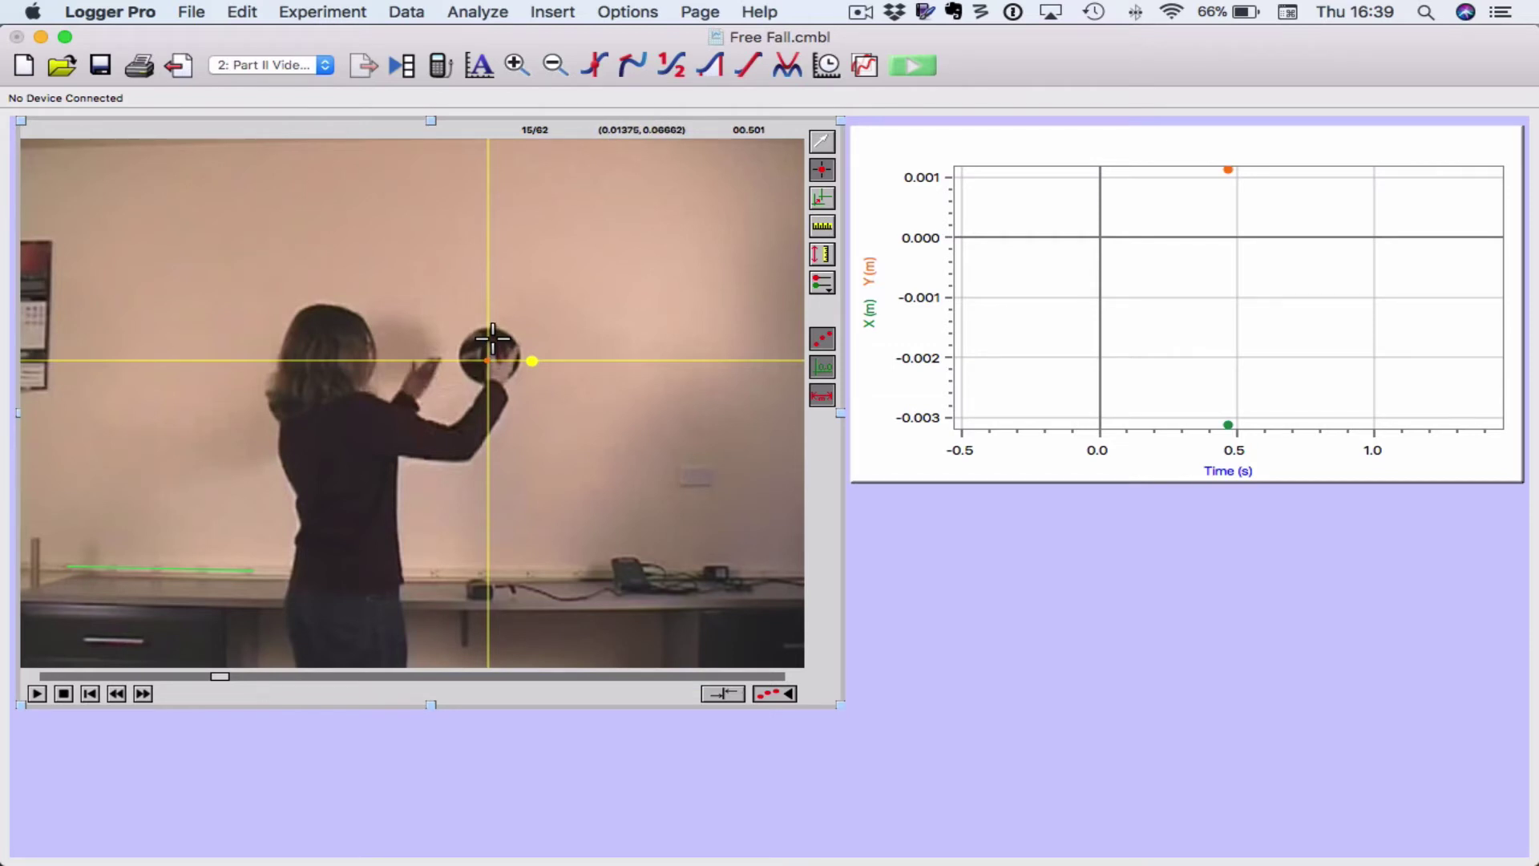
pyautogui.click(488, 327)
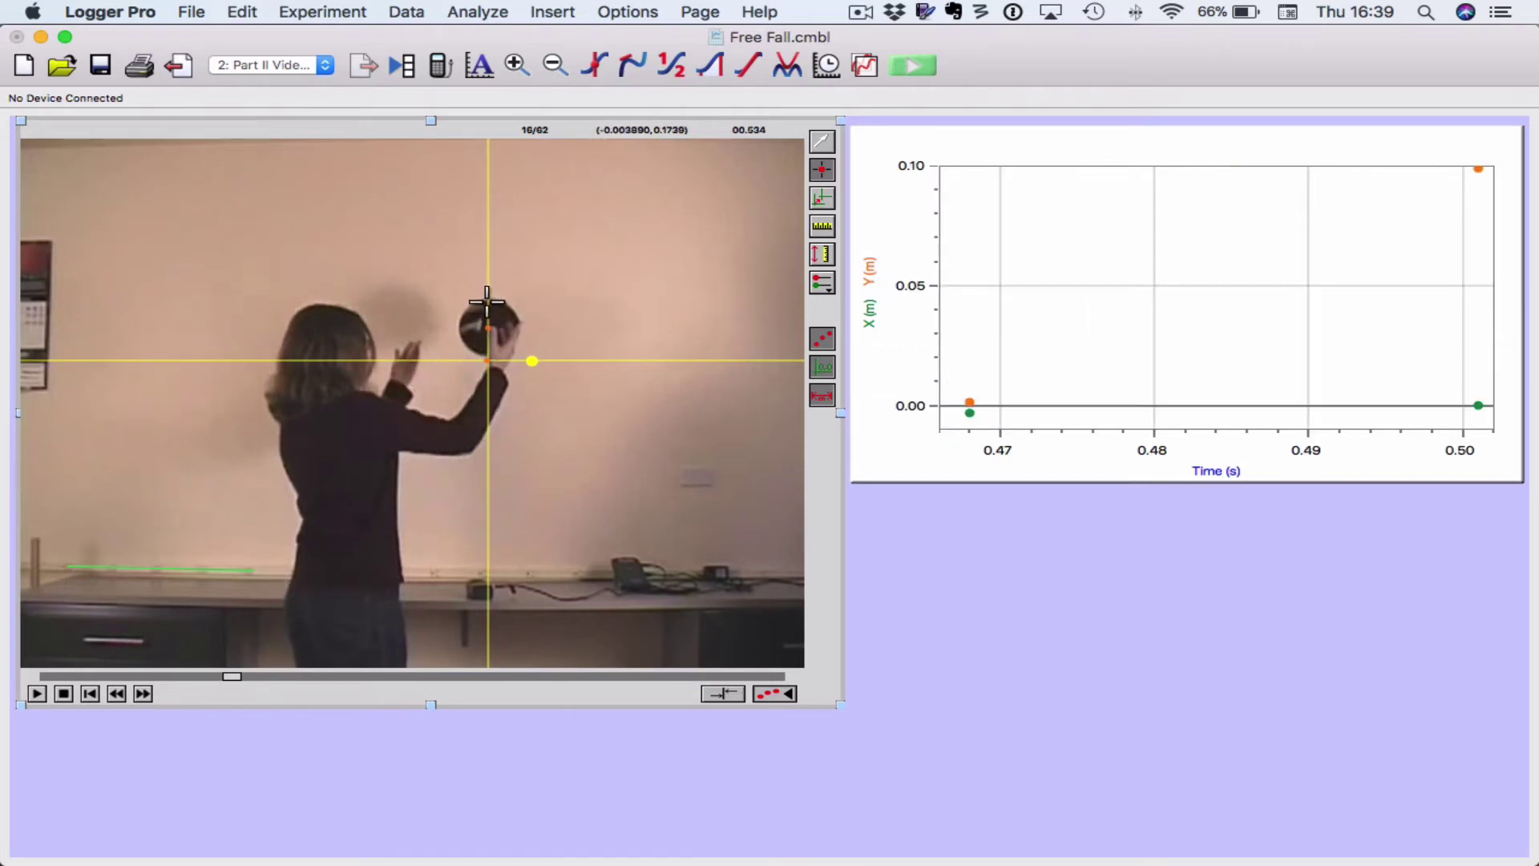
pyautogui.click(486, 302)
pyautogui.click(486, 274)
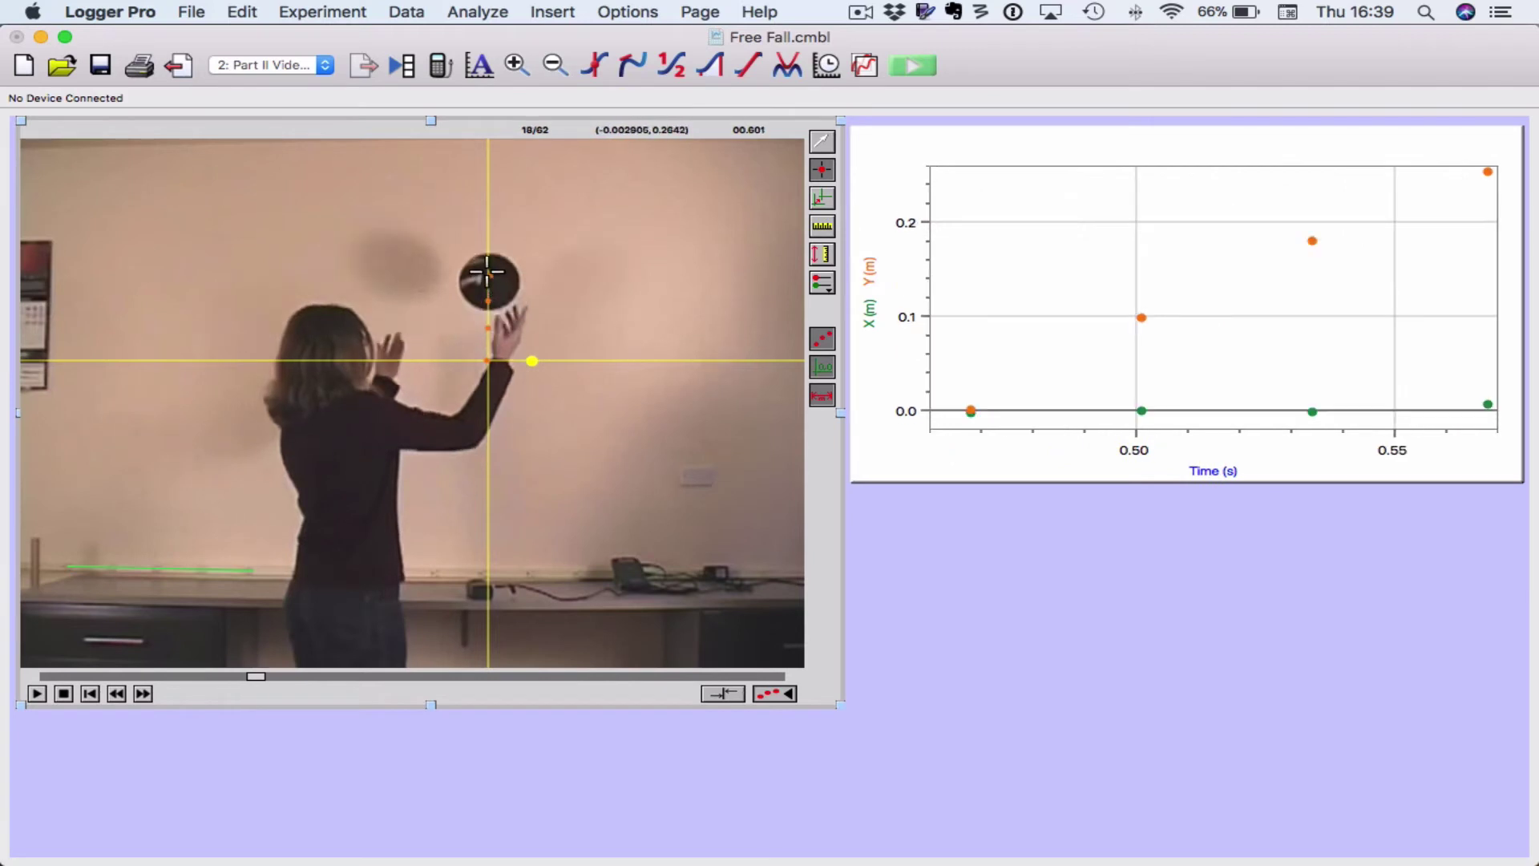
pyautogui.click(487, 252)
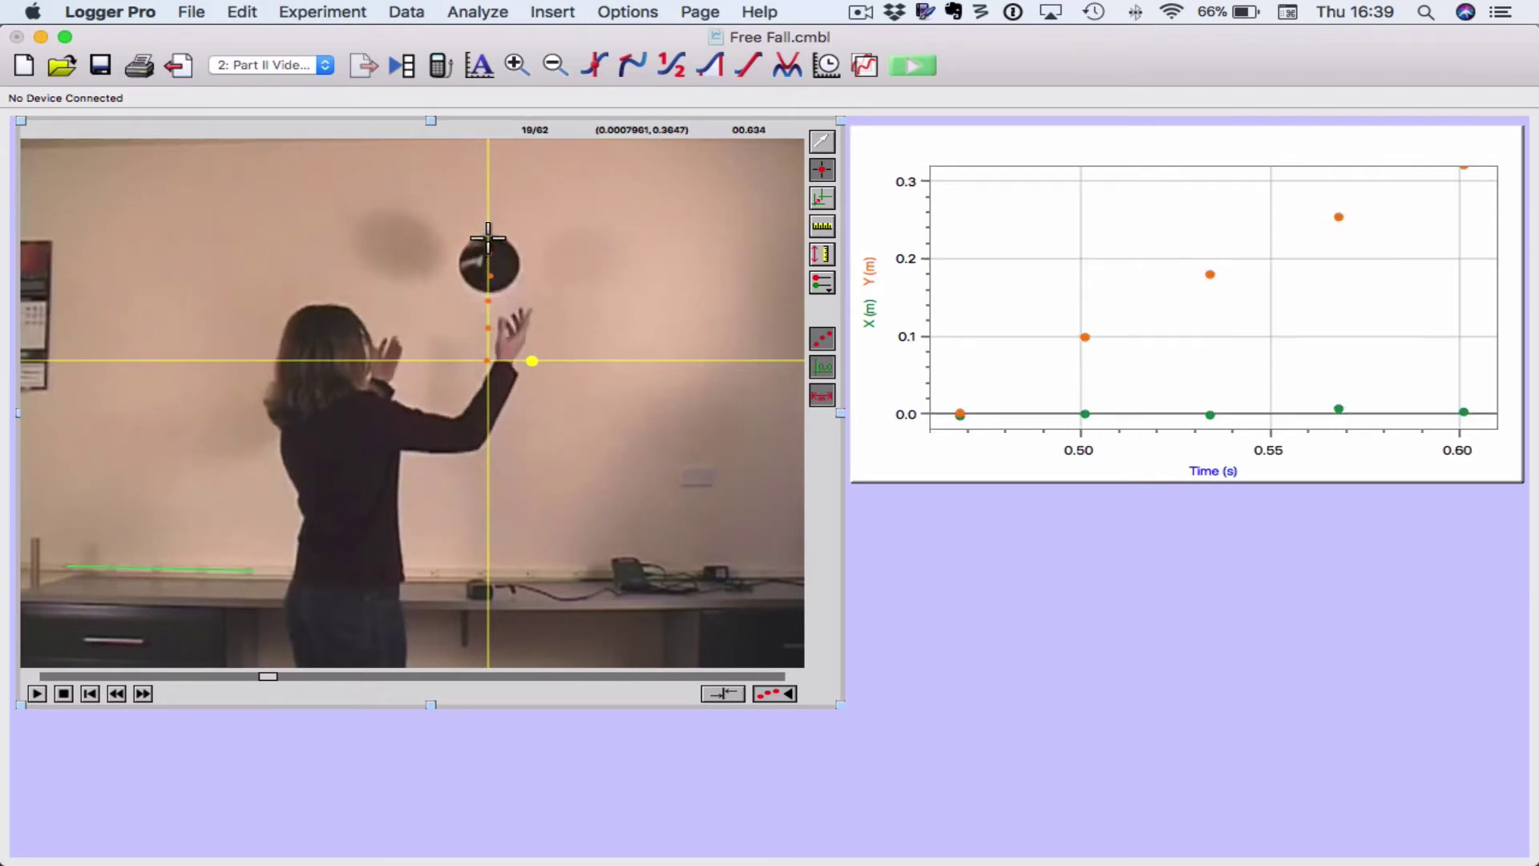
pyautogui.click(488, 238)
pyautogui.click(489, 214)
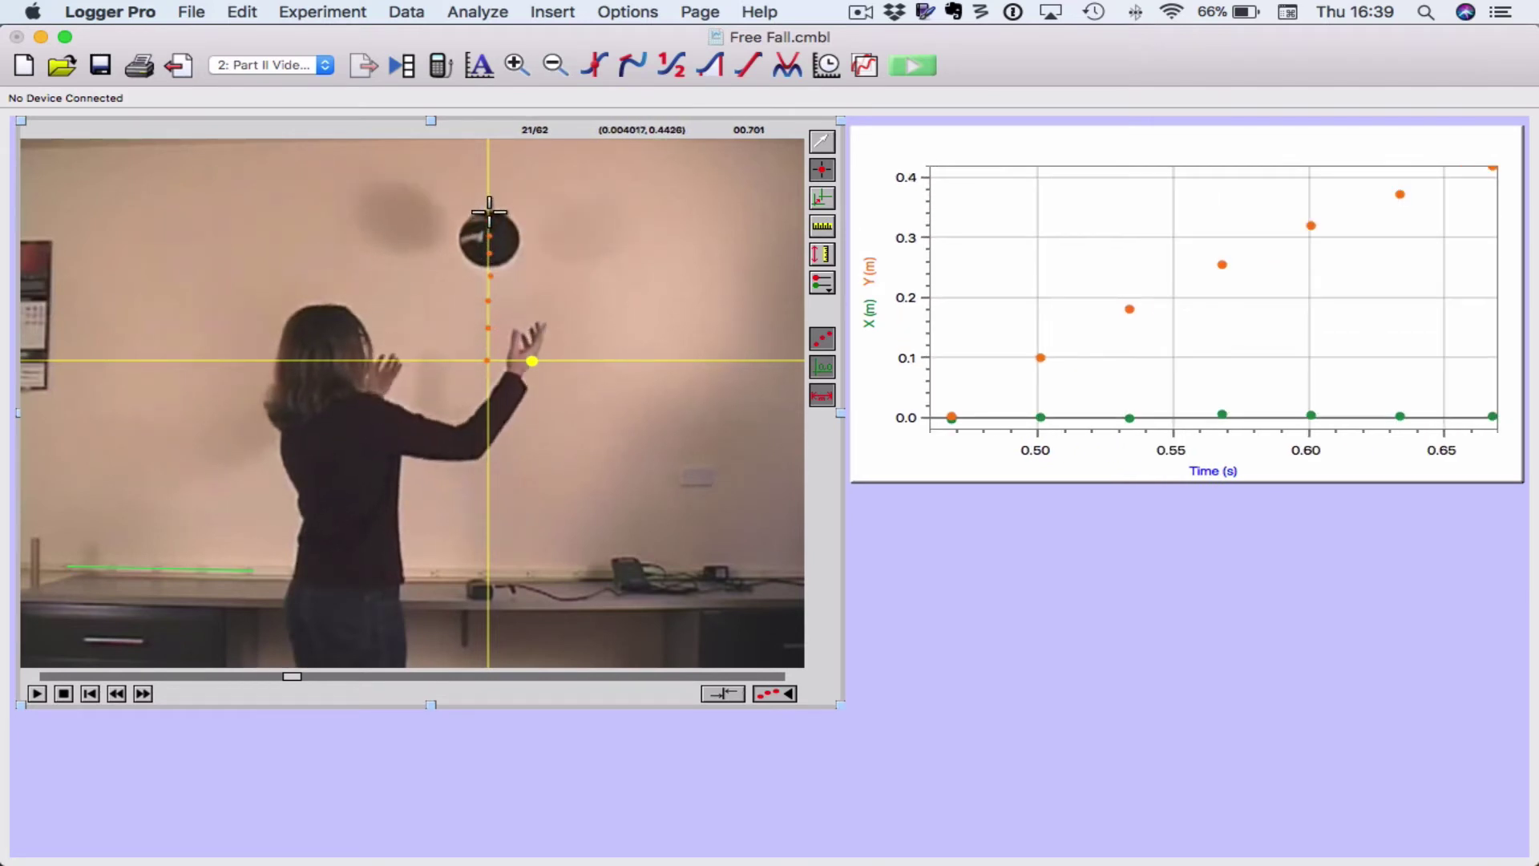
pyautogui.click(489, 213)
pyautogui.click(489, 209)
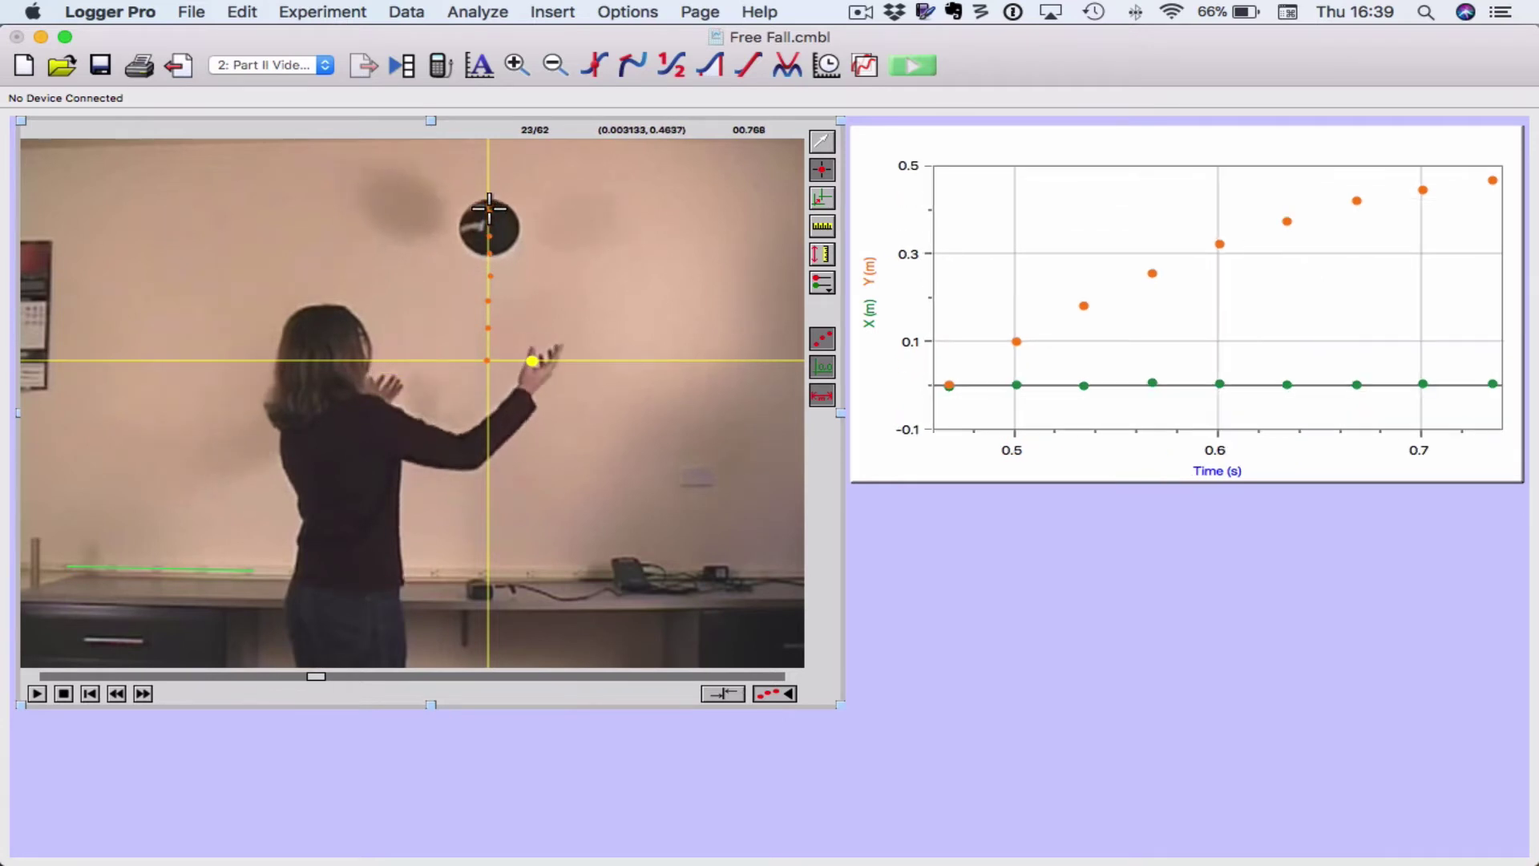
pyautogui.click(489, 205)
pyautogui.click(489, 200)
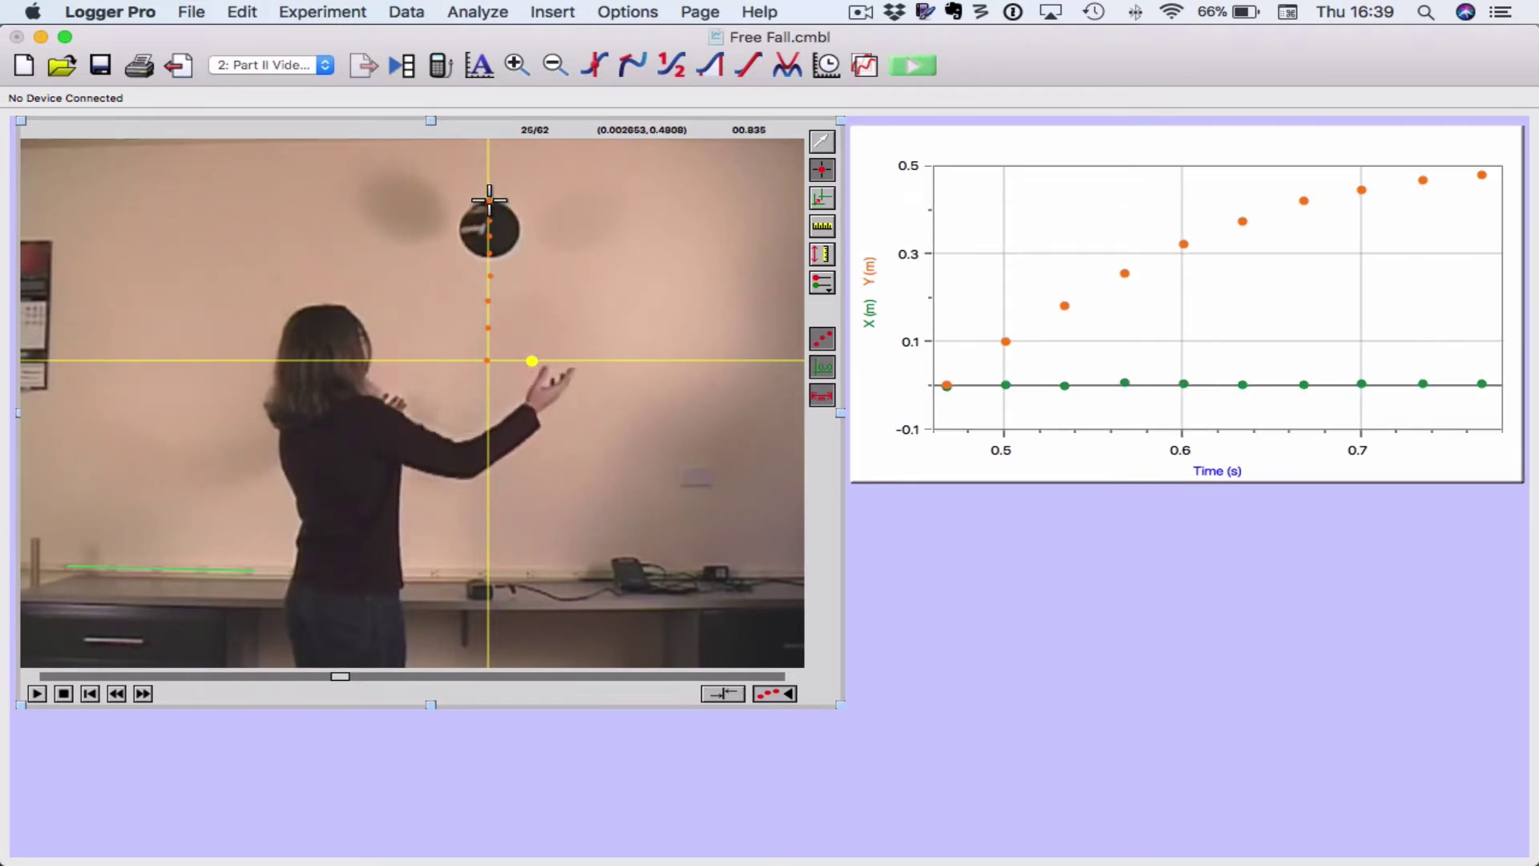
pyautogui.click(489, 205)
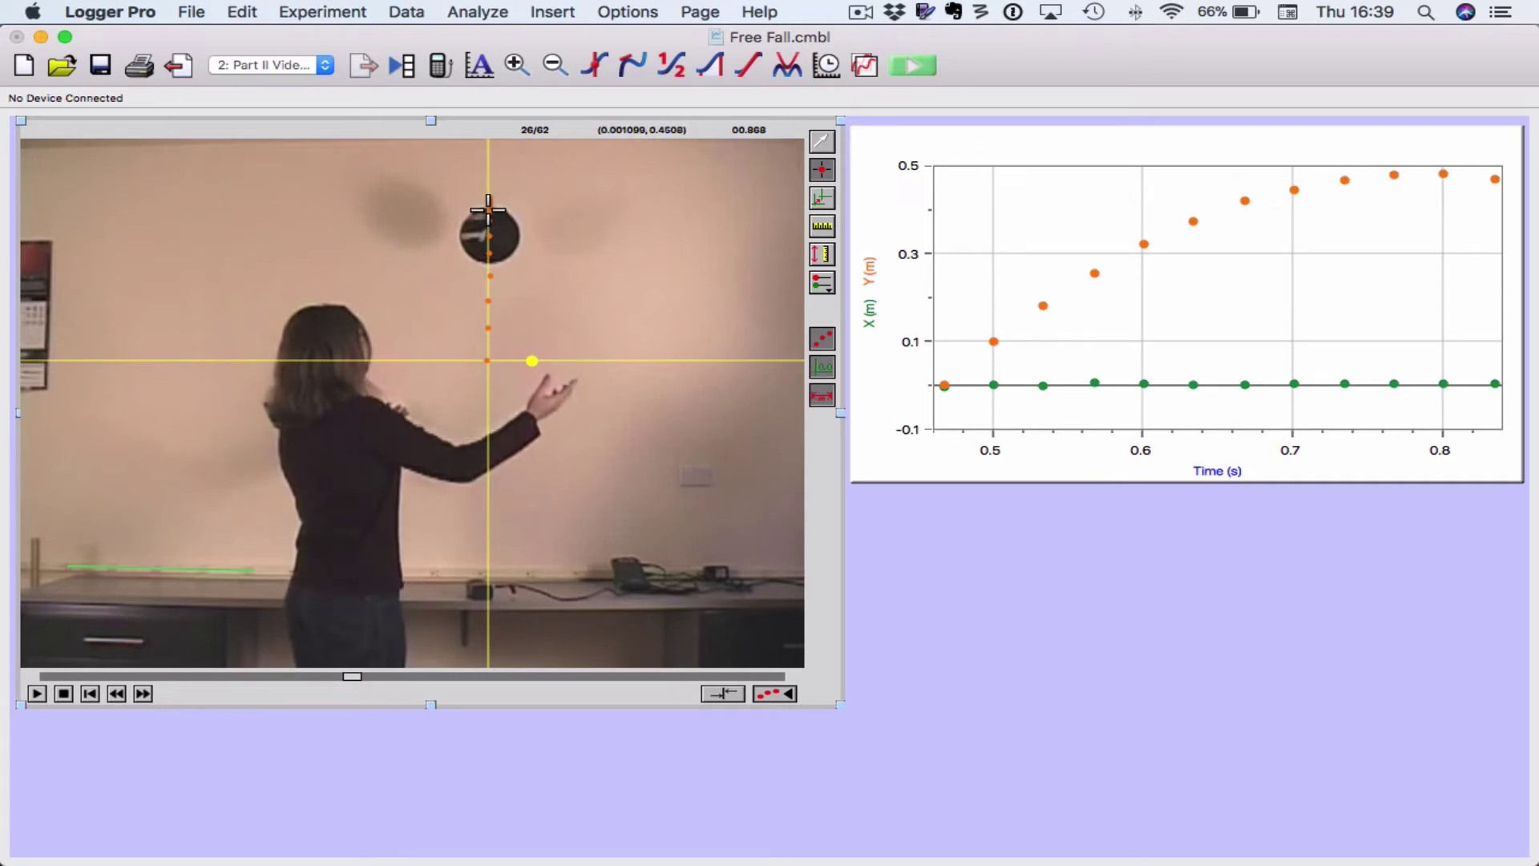
pyautogui.click(488, 210)
pyautogui.click(490, 221)
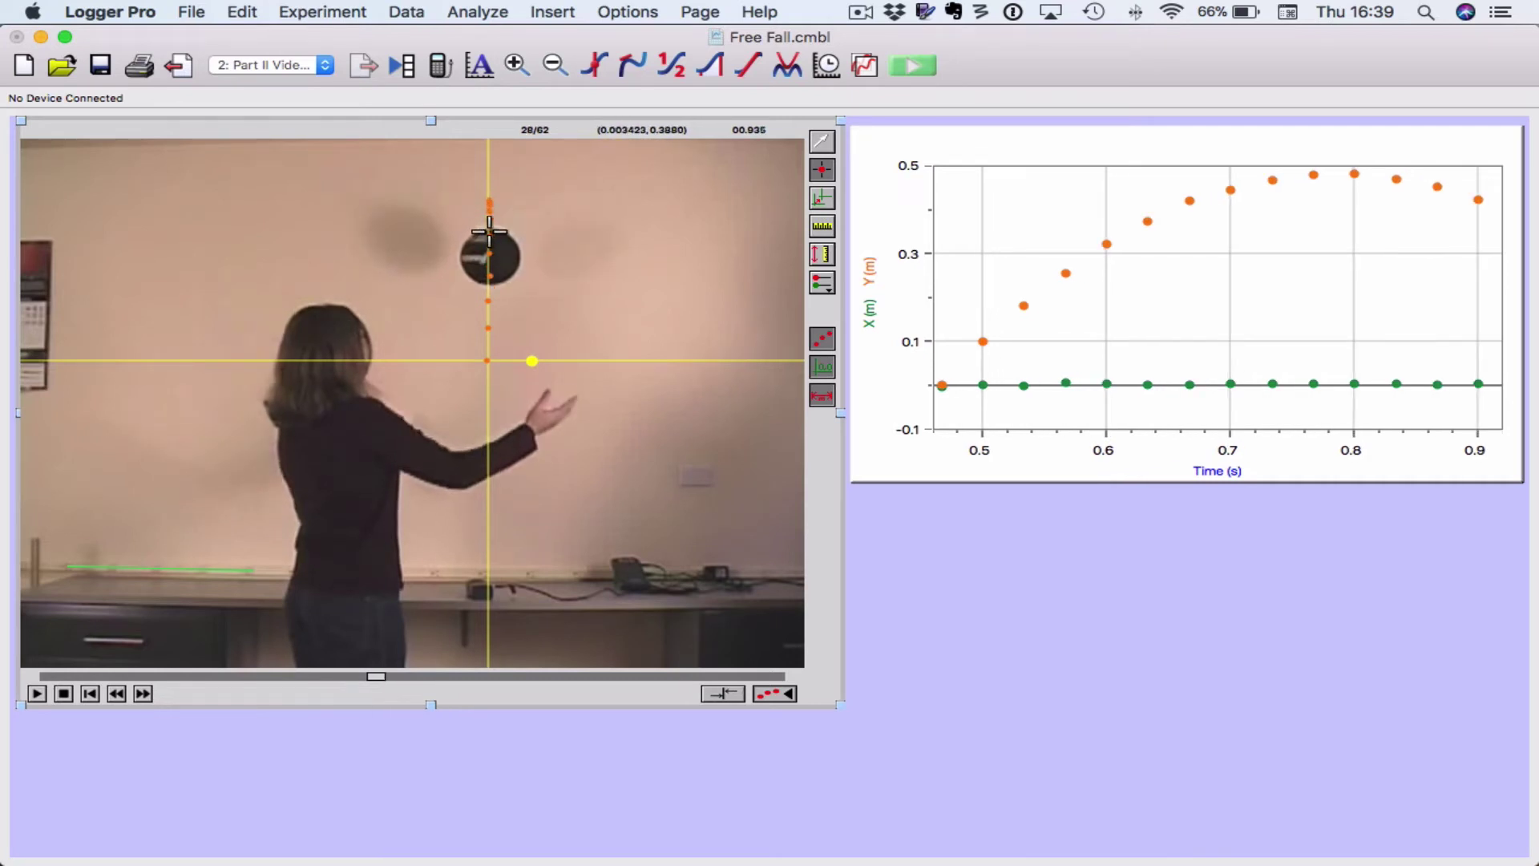
pyautogui.click(489, 234)
pyautogui.click(490, 262)
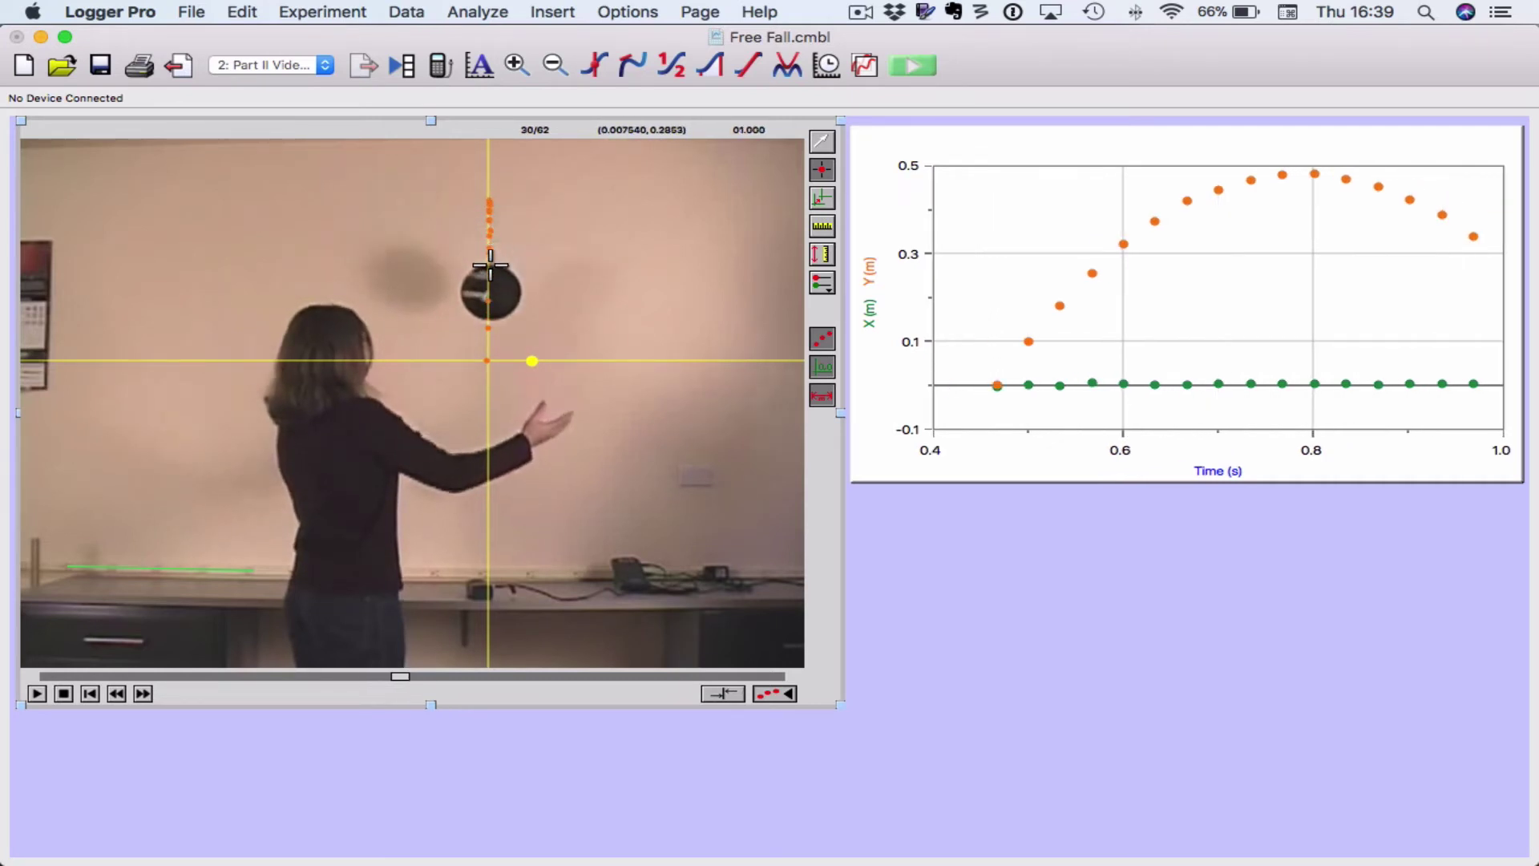
pyautogui.click(490, 266)
pyautogui.click(491, 285)
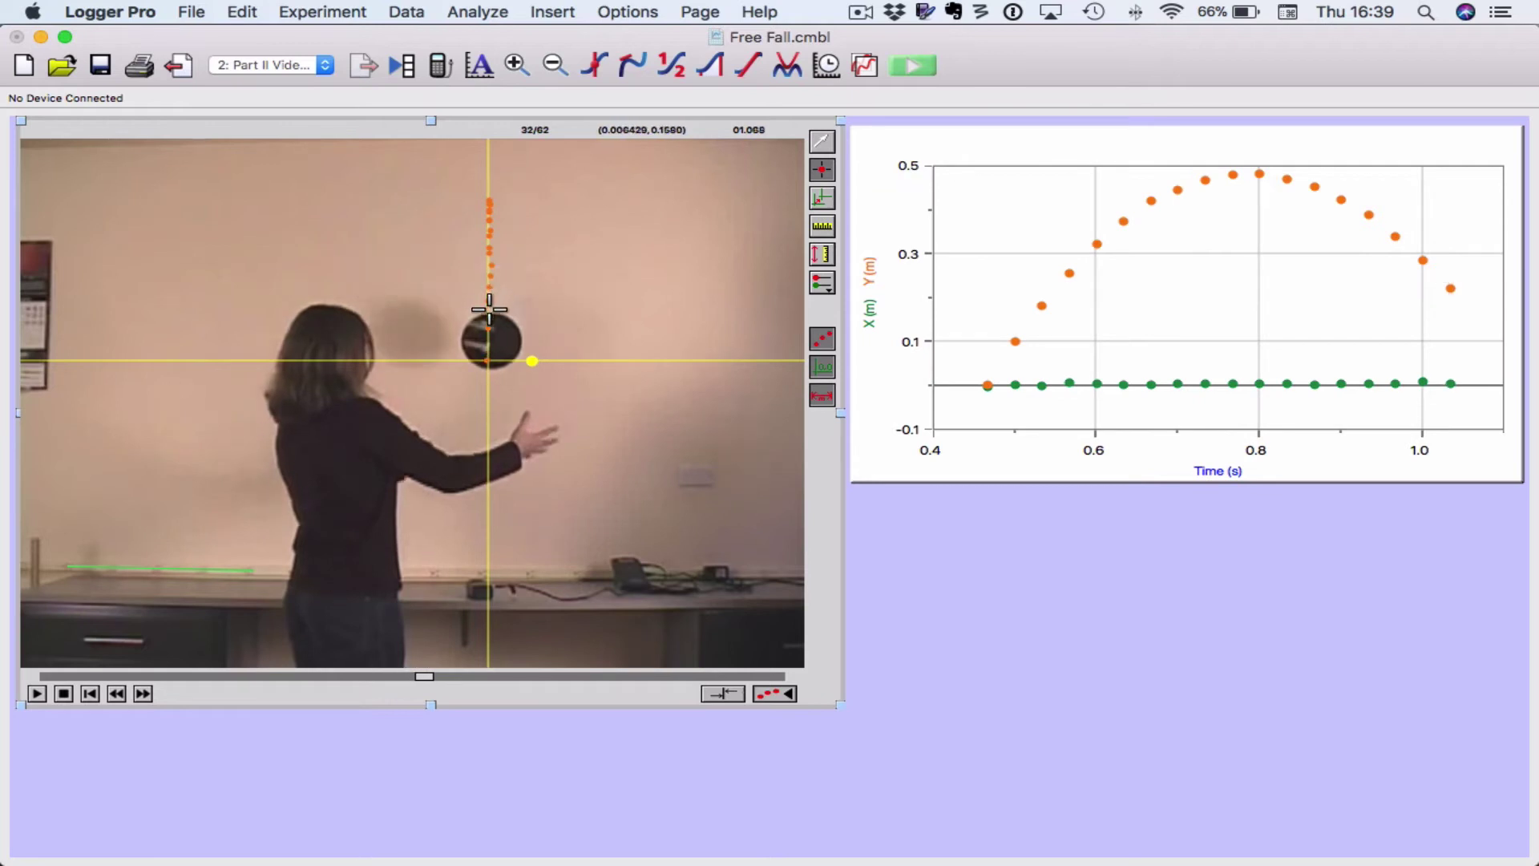
pyautogui.click(489, 315)
pyautogui.click(489, 345)
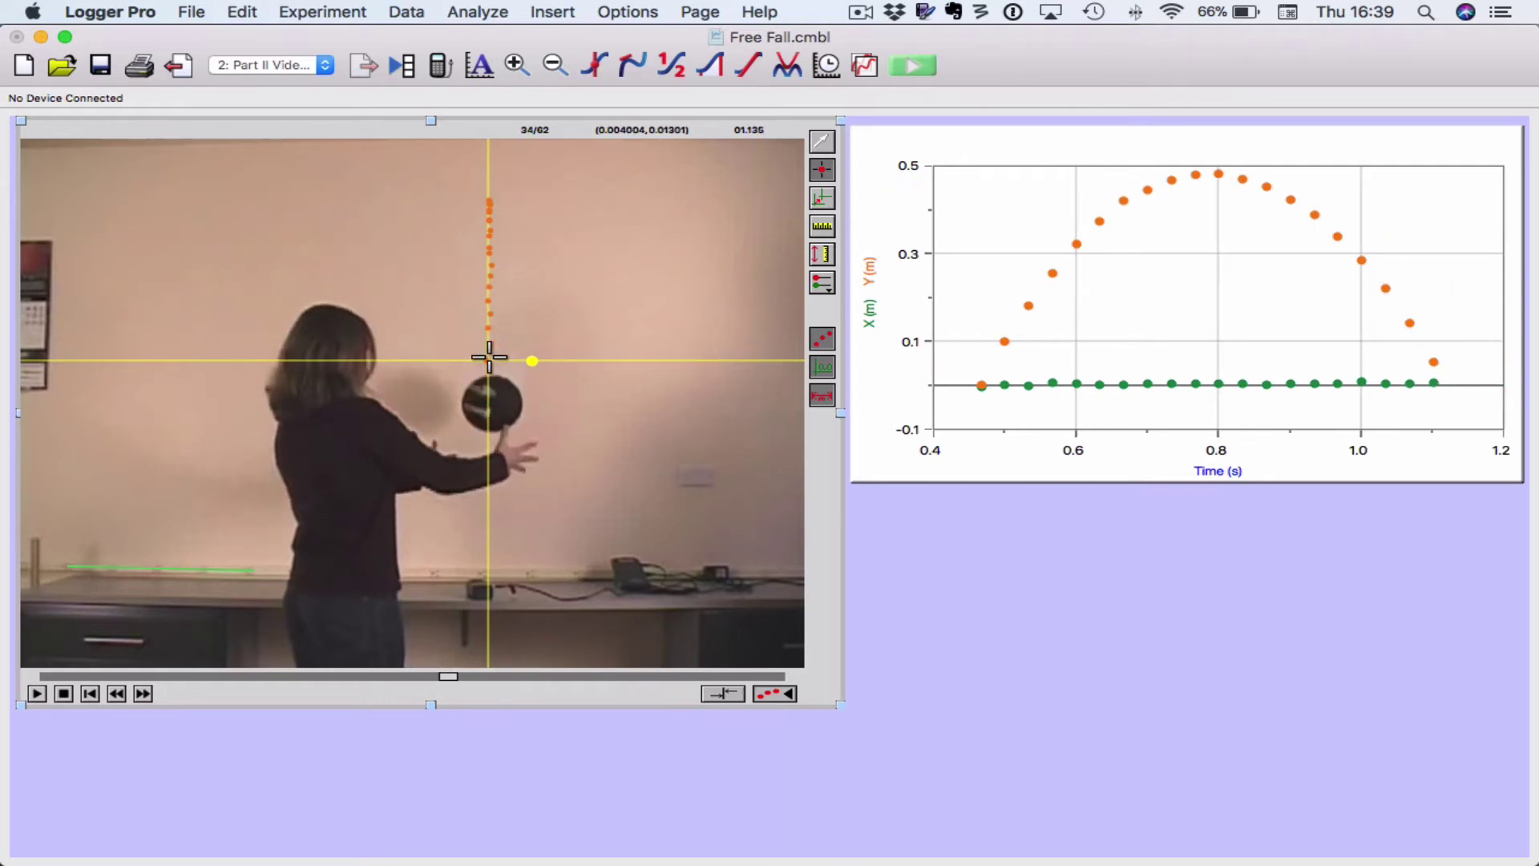
# Add two stray tracking points on the wall, to the right of the ball's path, in frames 34 and 35
pyautogui.click(575, 275)
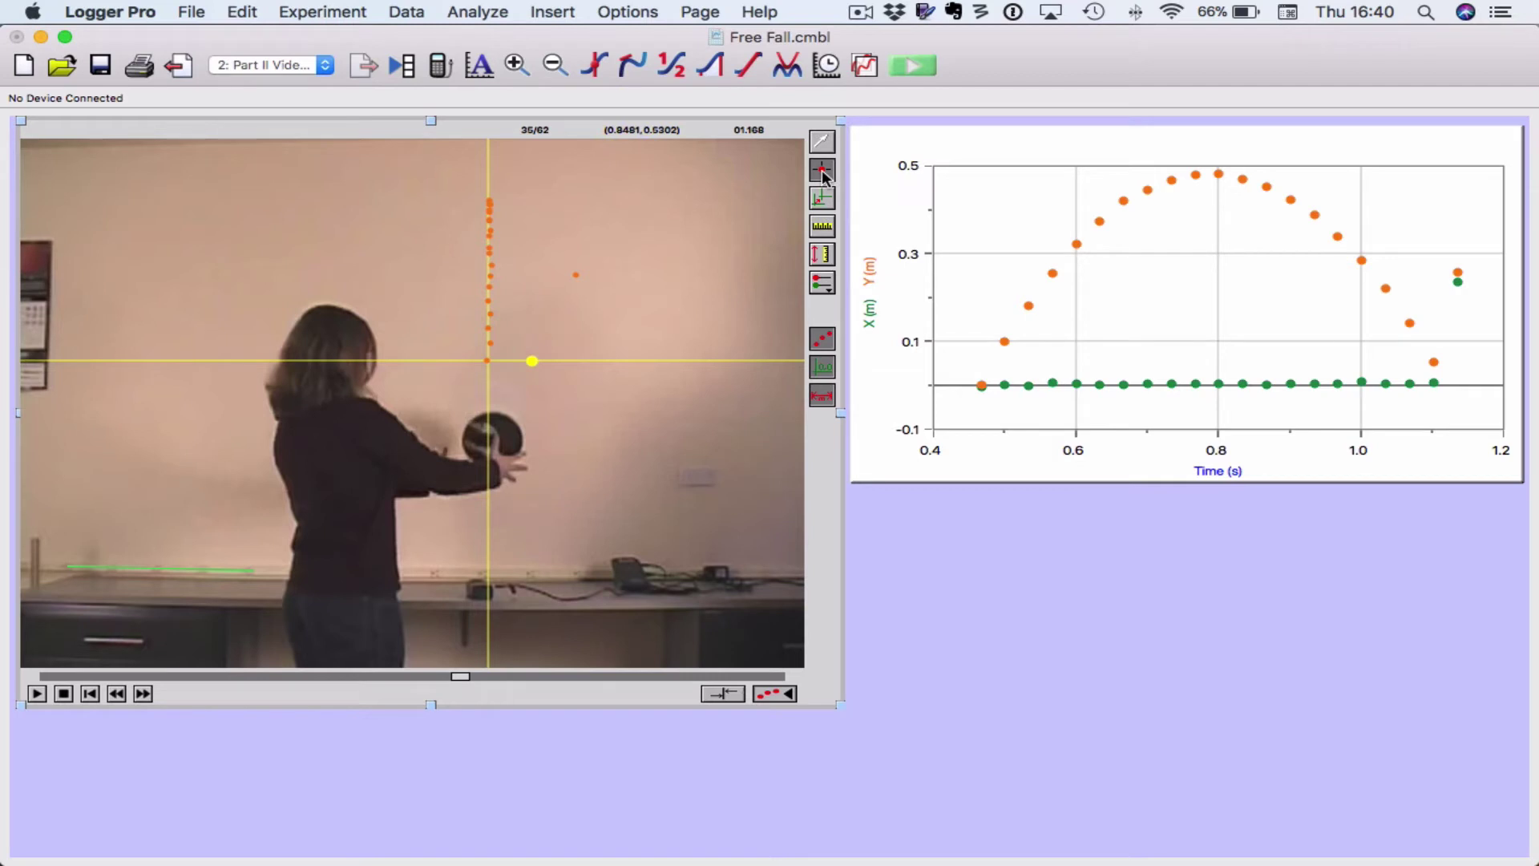
pyautogui.click(621, 274)
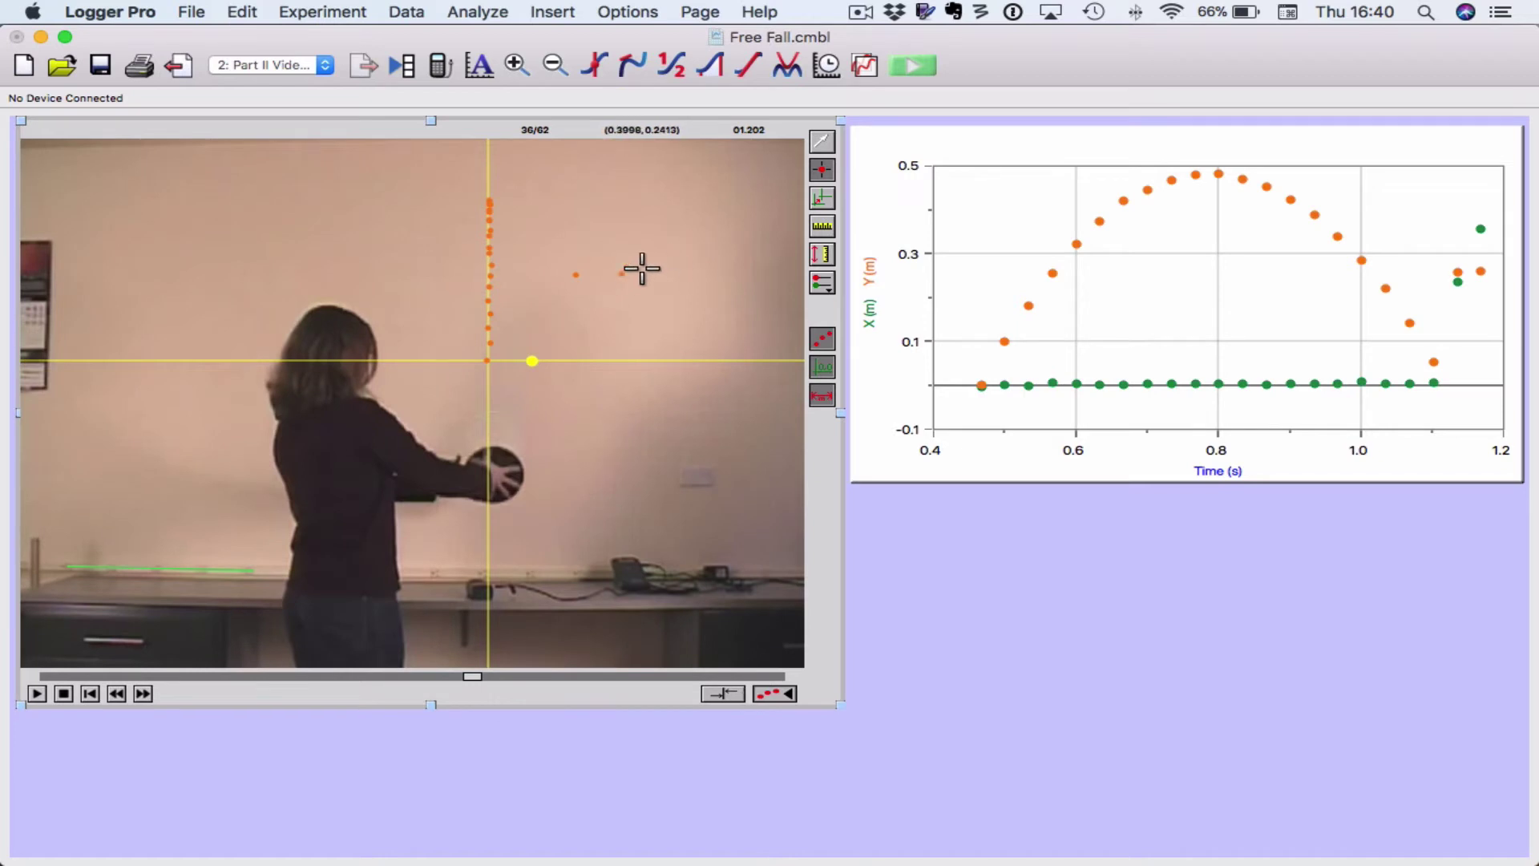
# Delete the two stray tracking points on the wall to the right of the ball's path
pyautogui.click(823, 142)
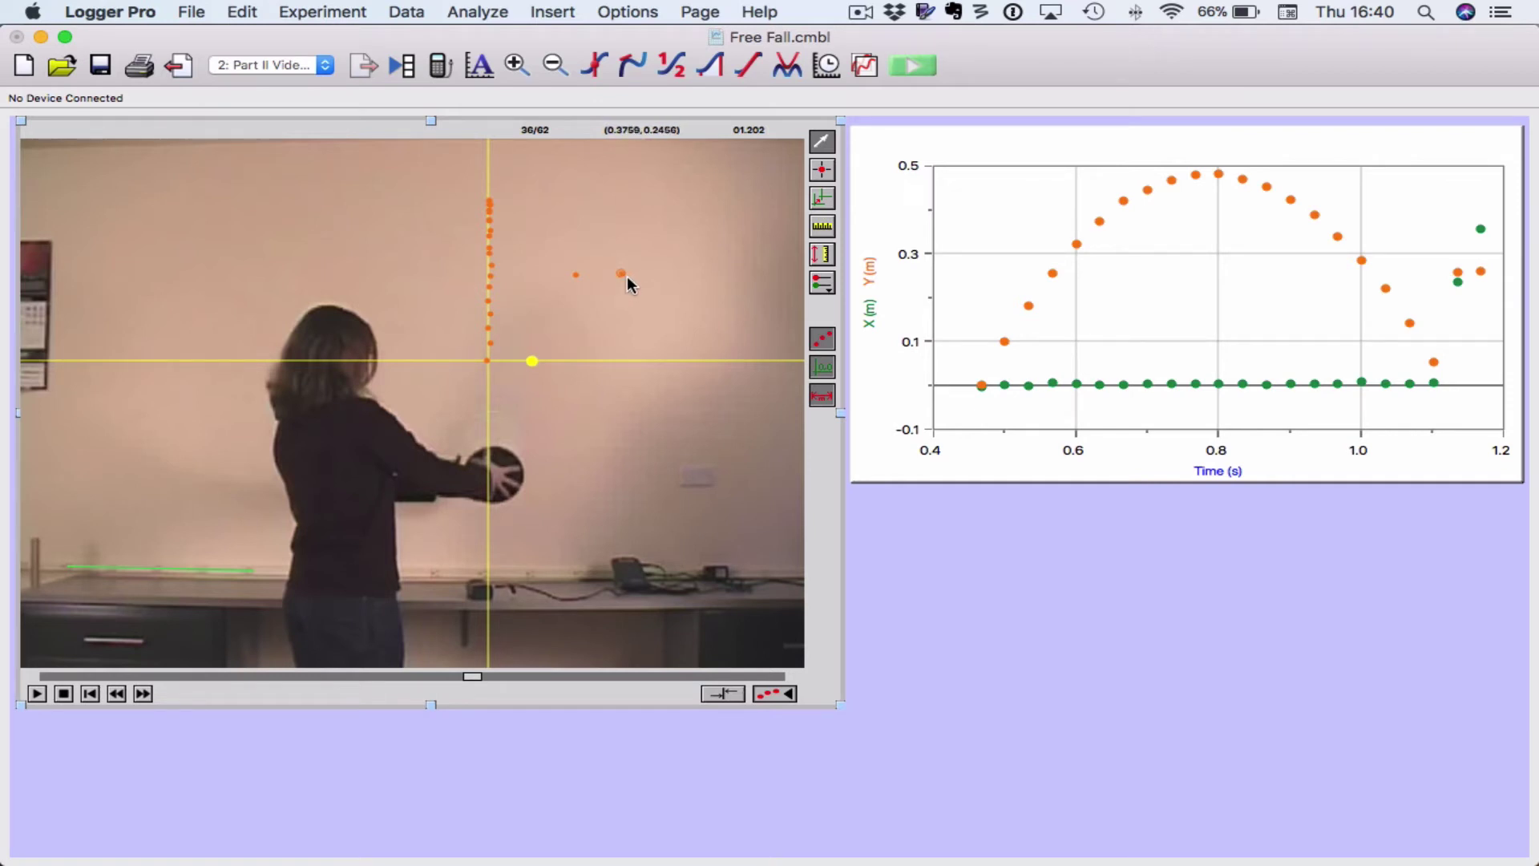
pyautogui.press('Delete')
pyautogui.click(577, 277)
pyautogui.press('Delete')
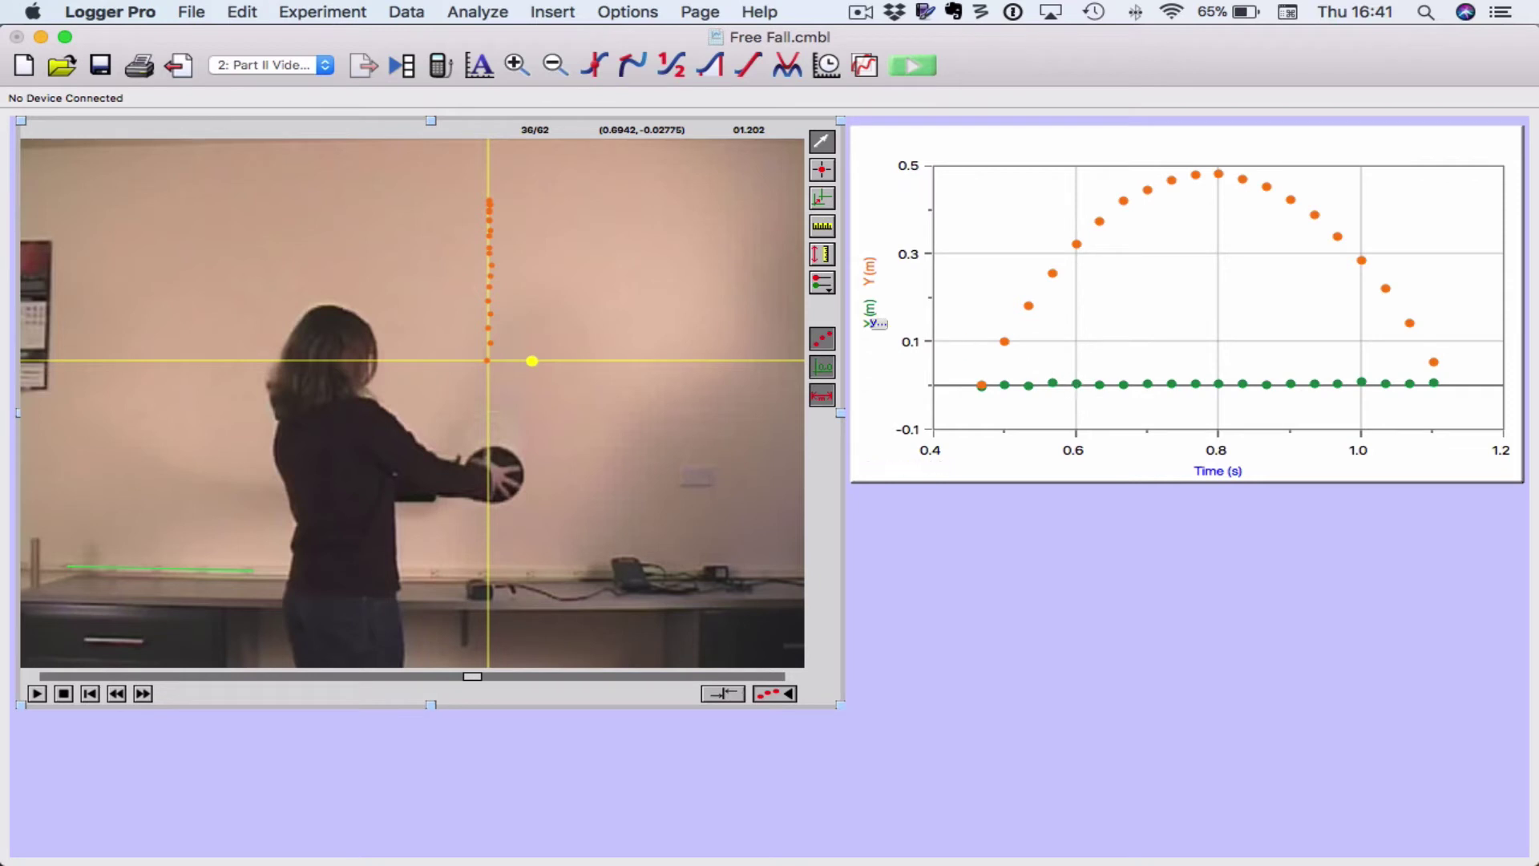
# Remove the X column from the vertical axis of the position graph so that only Y is plotted
pyautogui.click(870, 311)
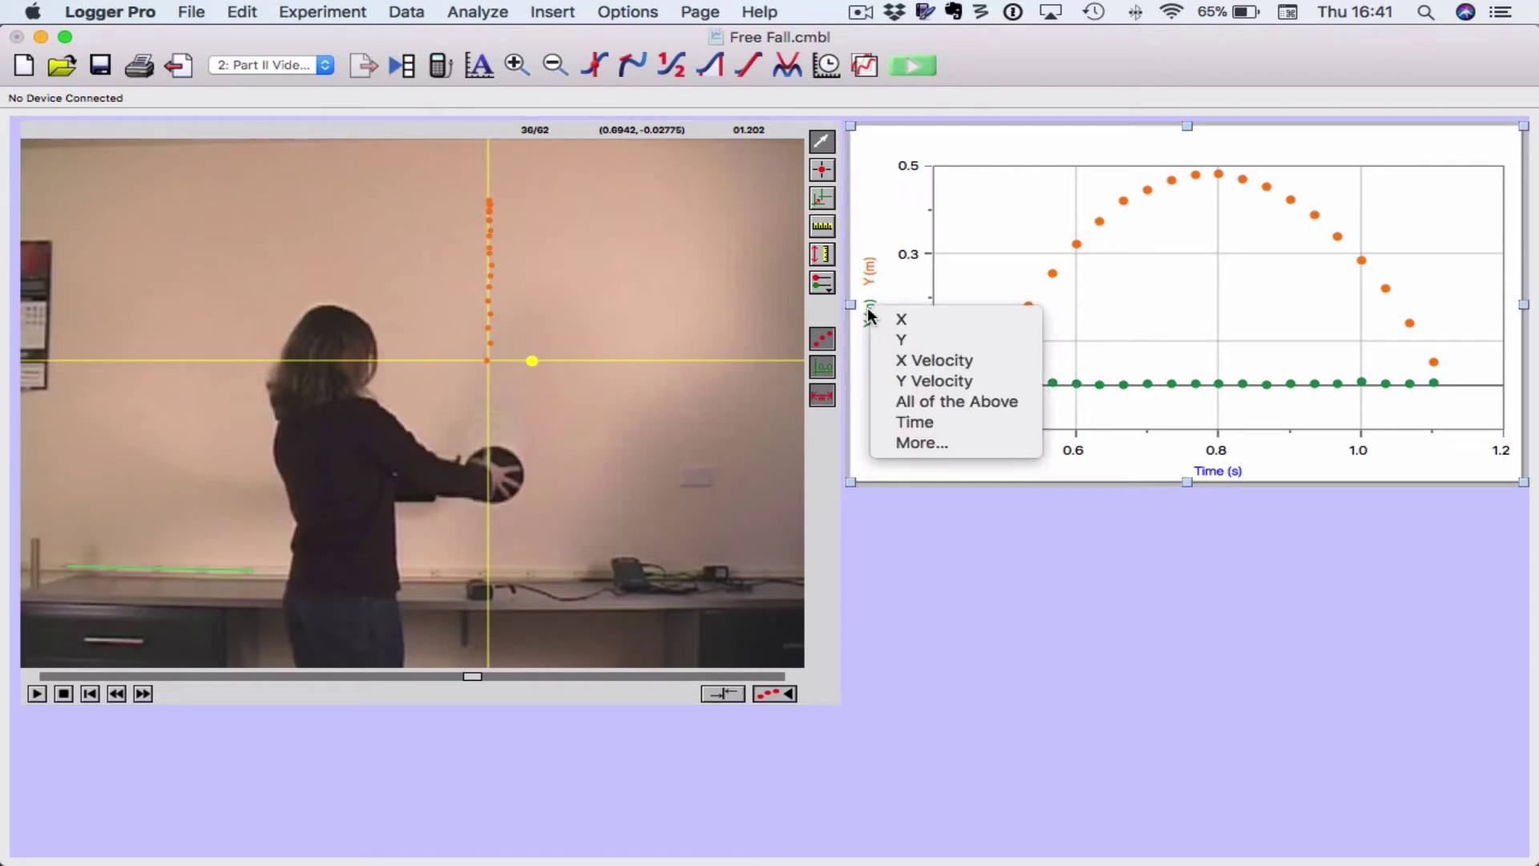
pyautogui.click(937, 441)
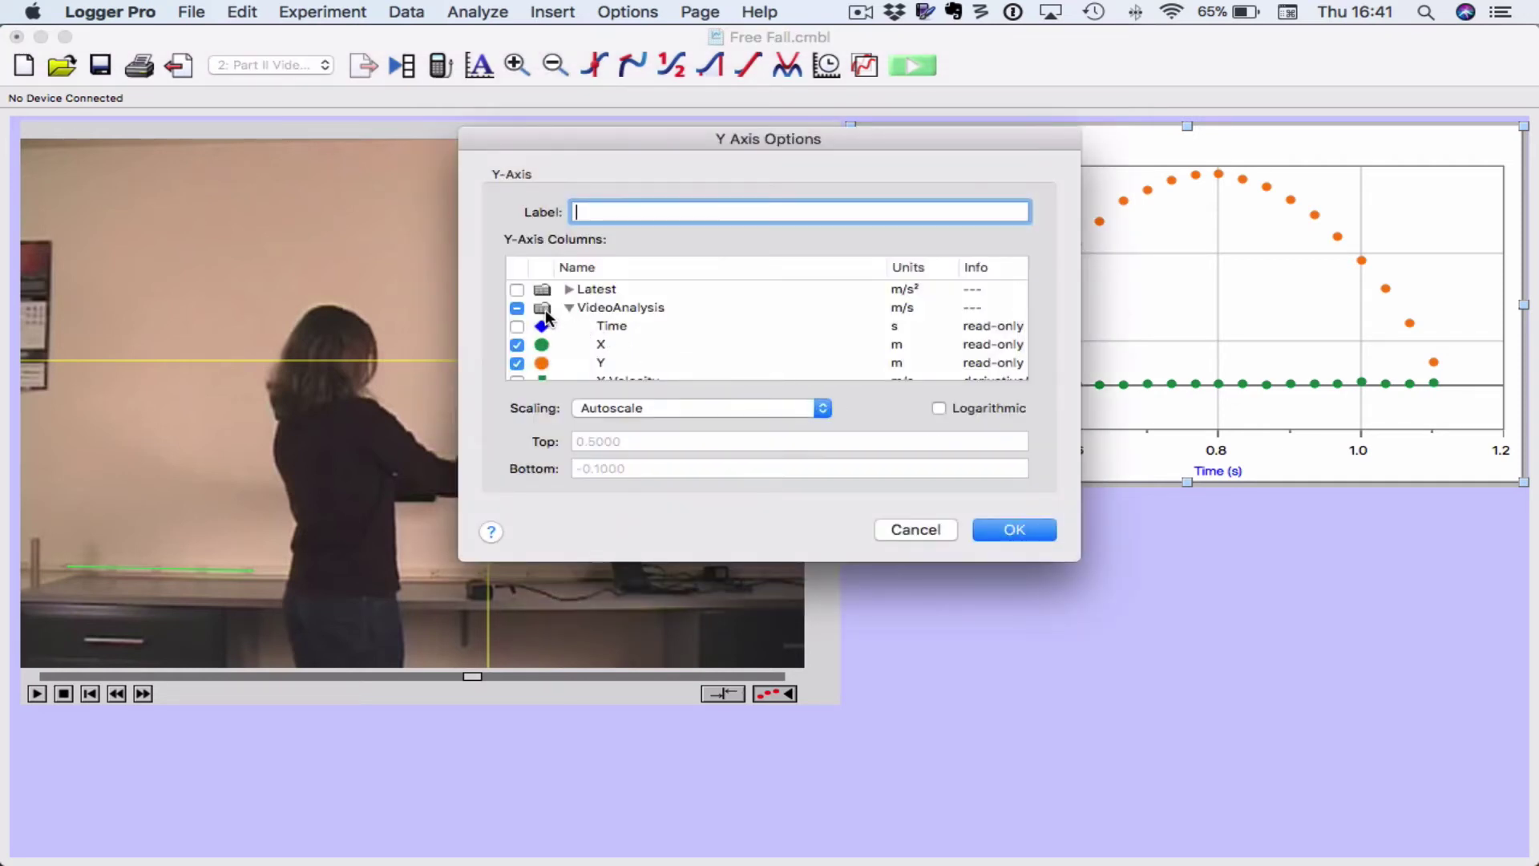
pyautogui.scroll(-2, 554, 321)
pyautogui.click(517, 315)
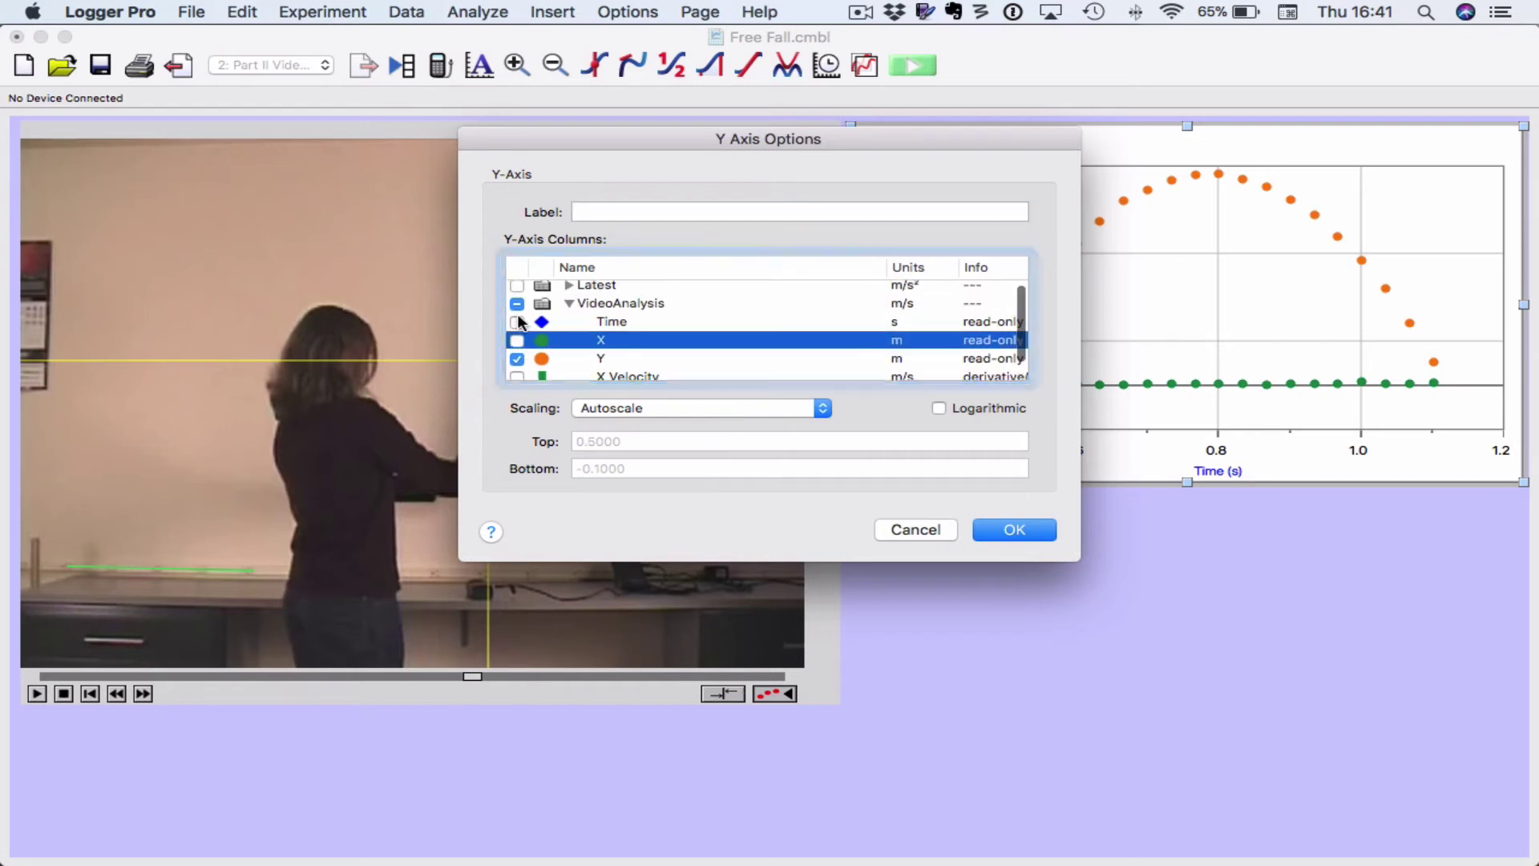
pyautogui.click(1007, 529)
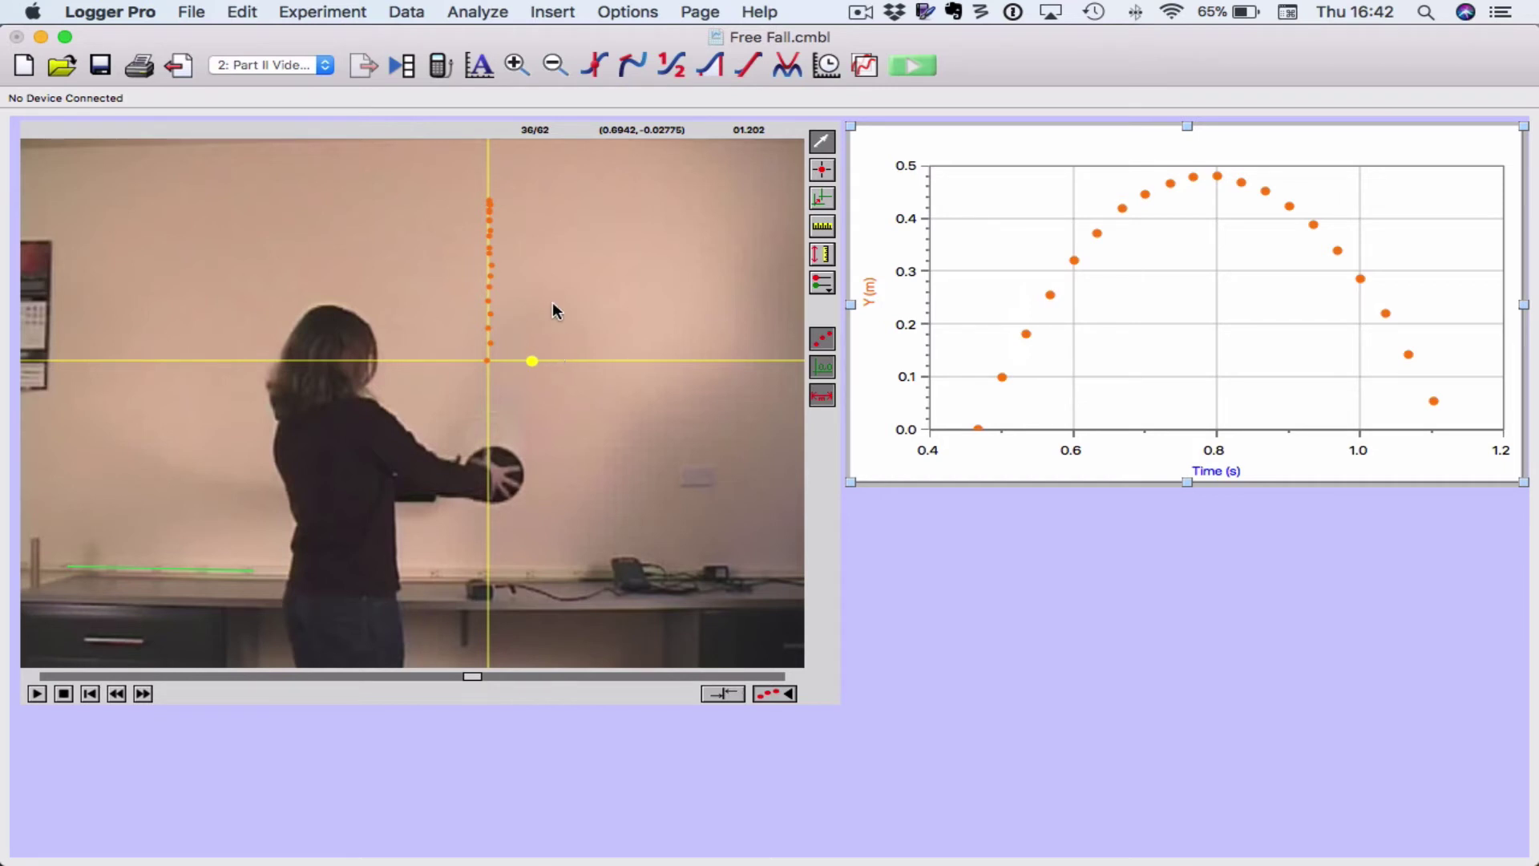
# Insert a second graph, place it directly below the position graph and enlarge it to the same width
pyautogui.click(542, 11)
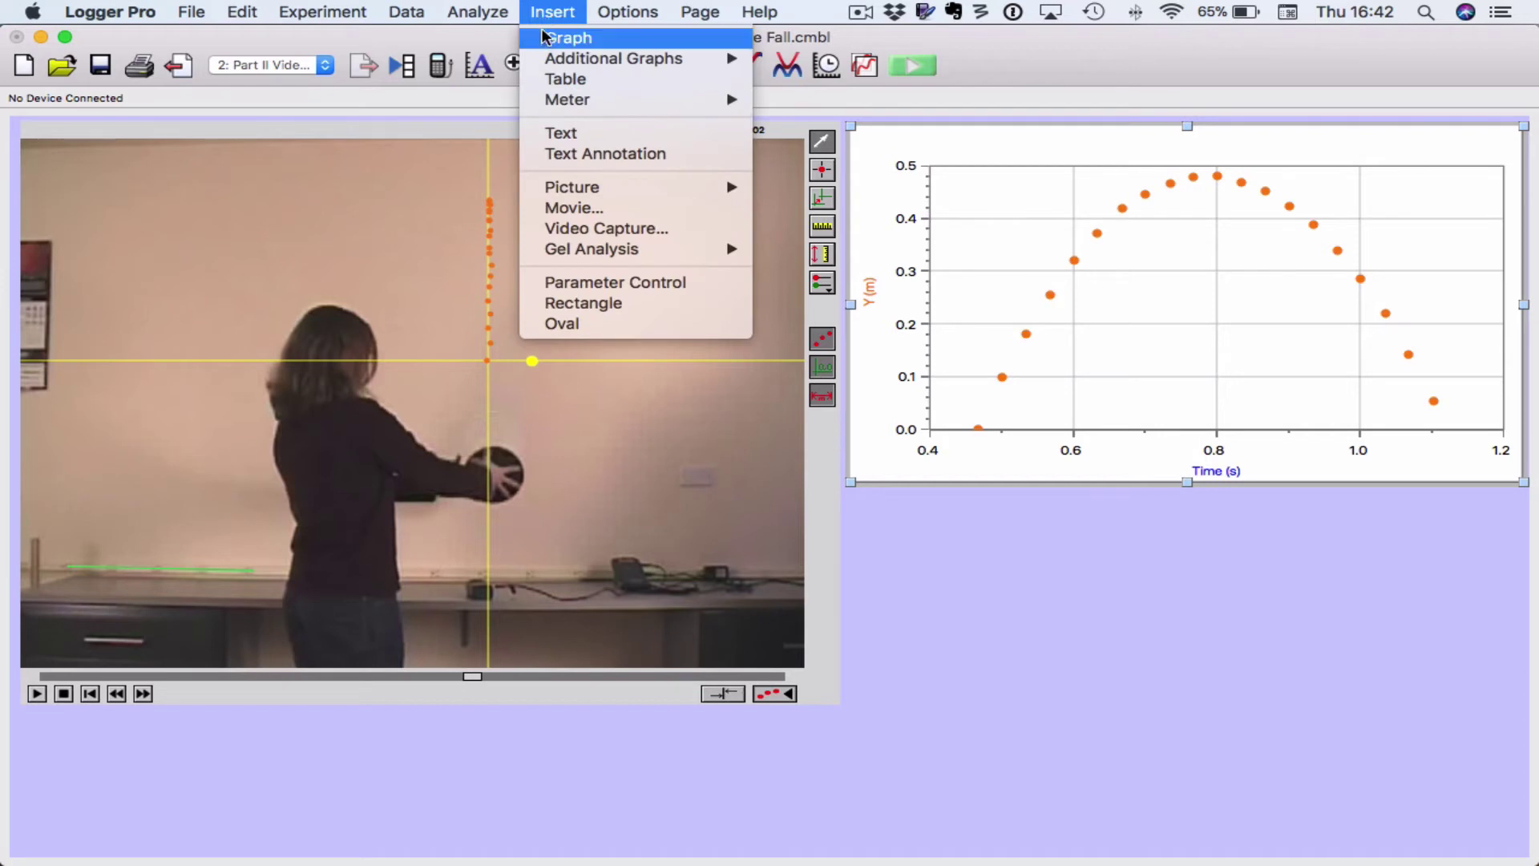
pyautogui.click(543, 38)
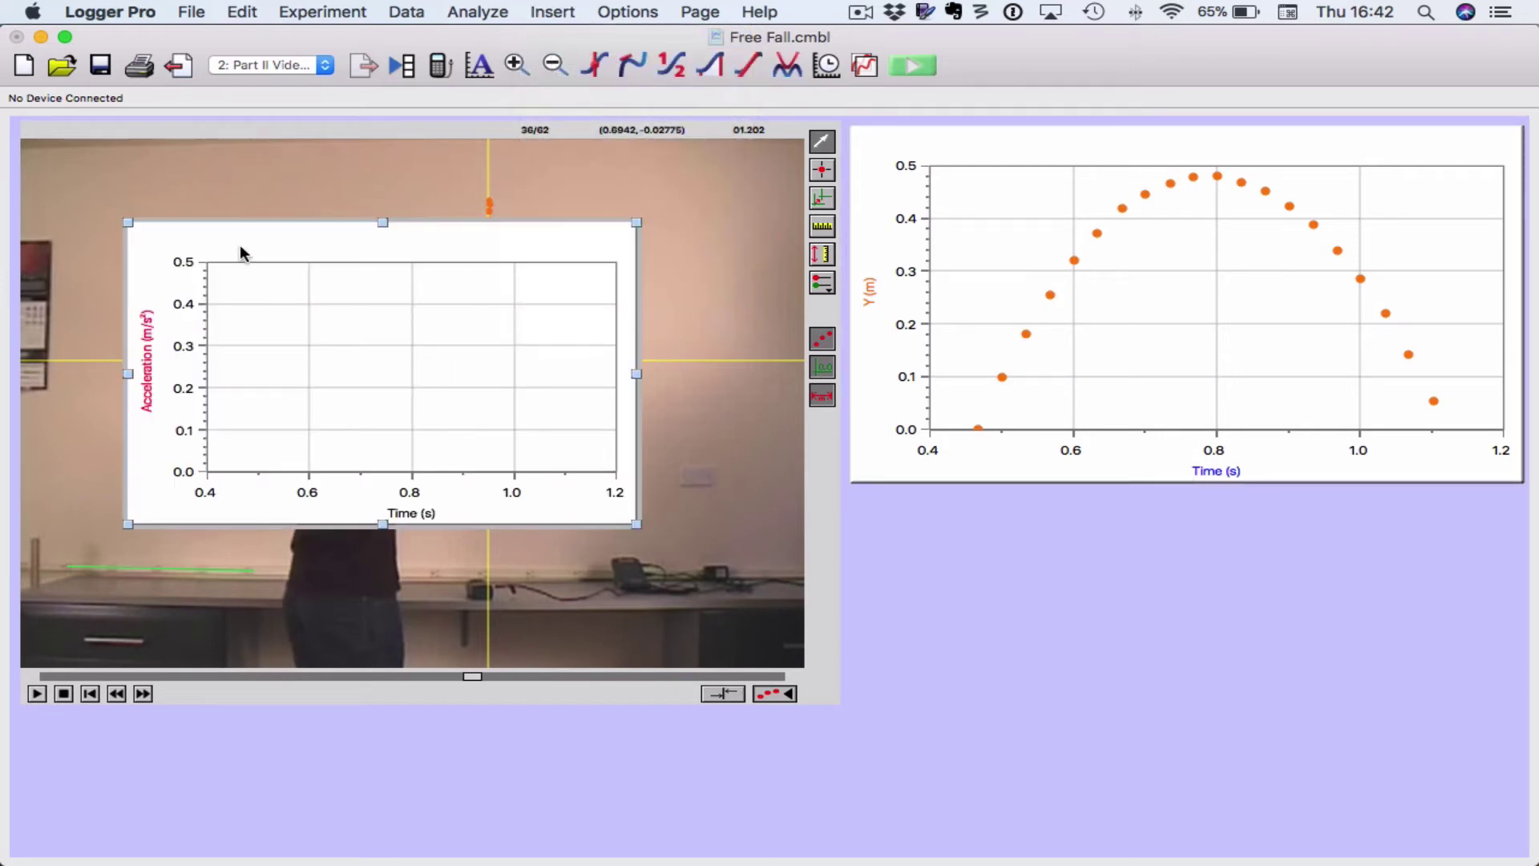
pyautogui.moveTo(245, 231); pyautogui.dragTo(971, 502)
pyautogui.moveTo(1363, 794); pyautogui.dragTo(1525, 853)
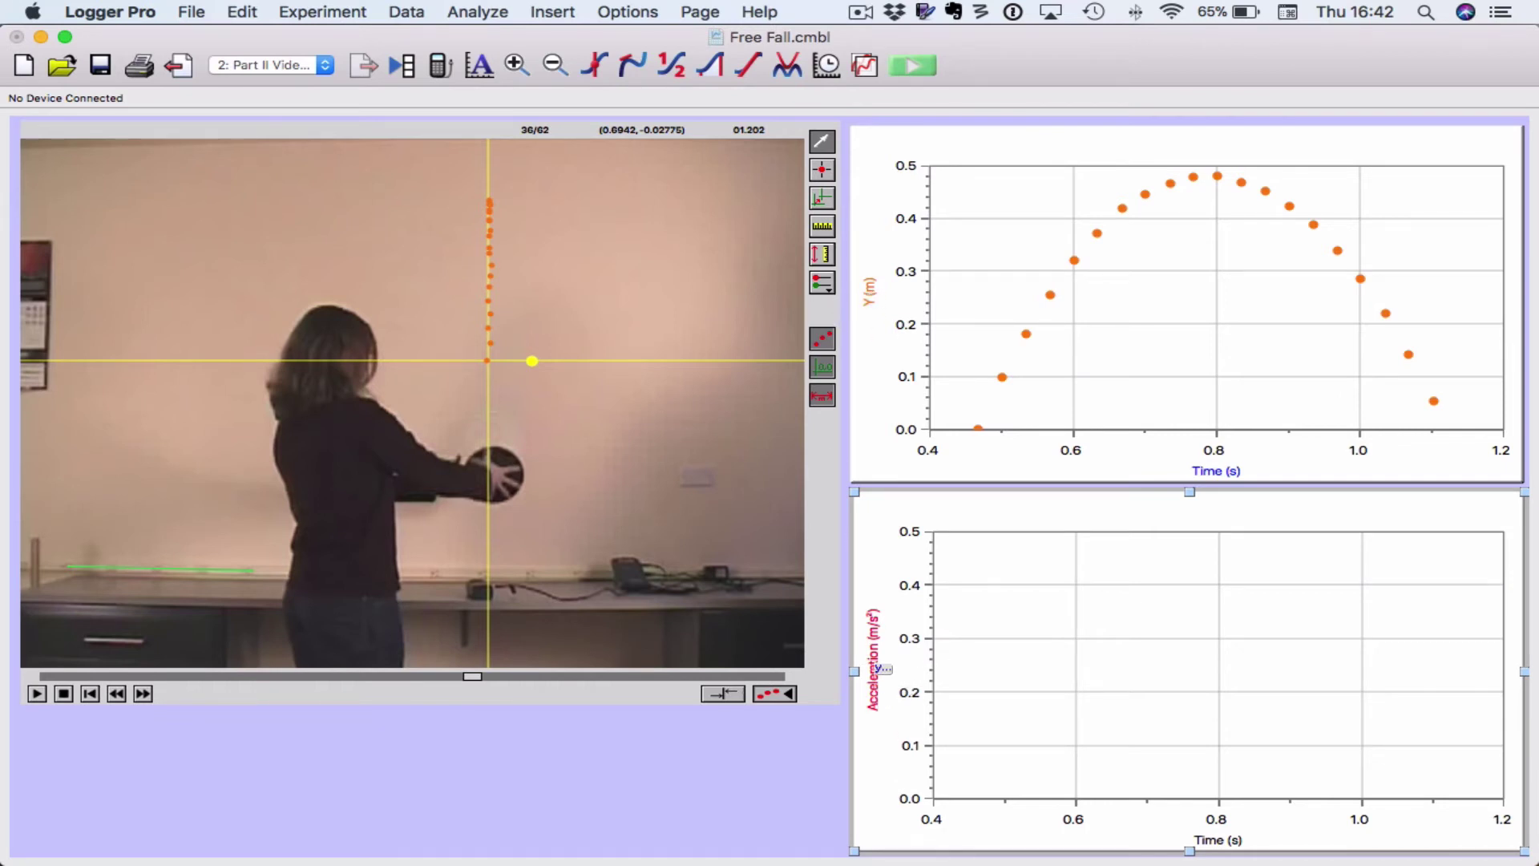
# Replace Acceleration with the VideoAnalysis Y Velocity column on the new graph's vertical axis
pyautogui.click(876, 672)
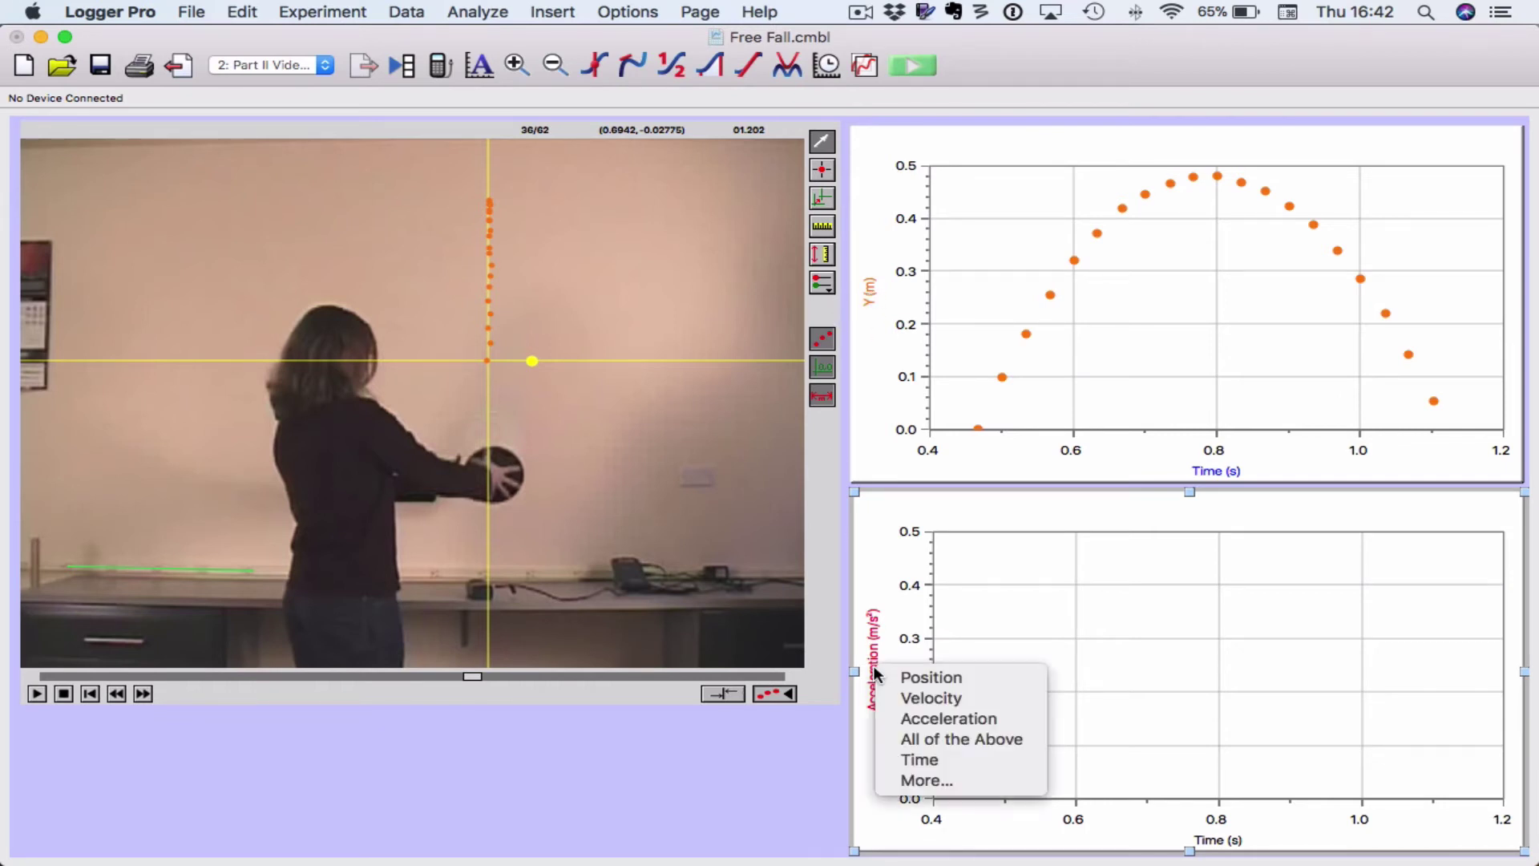
pyautogui.click(934, 782)
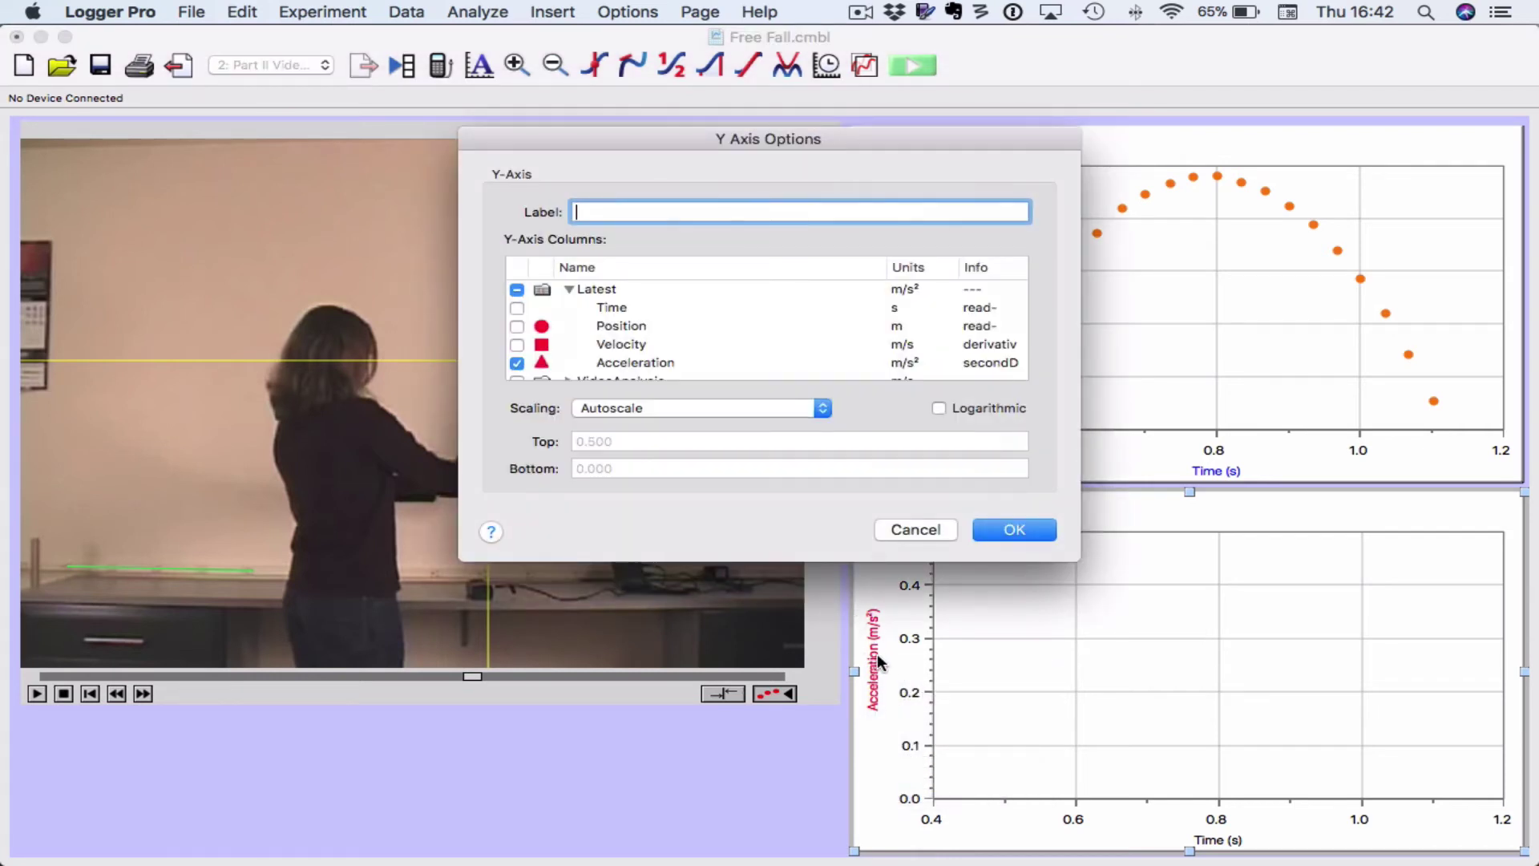
pyautogui.click(518, 362)
pyautogui.scroll(-2, 570, 339)
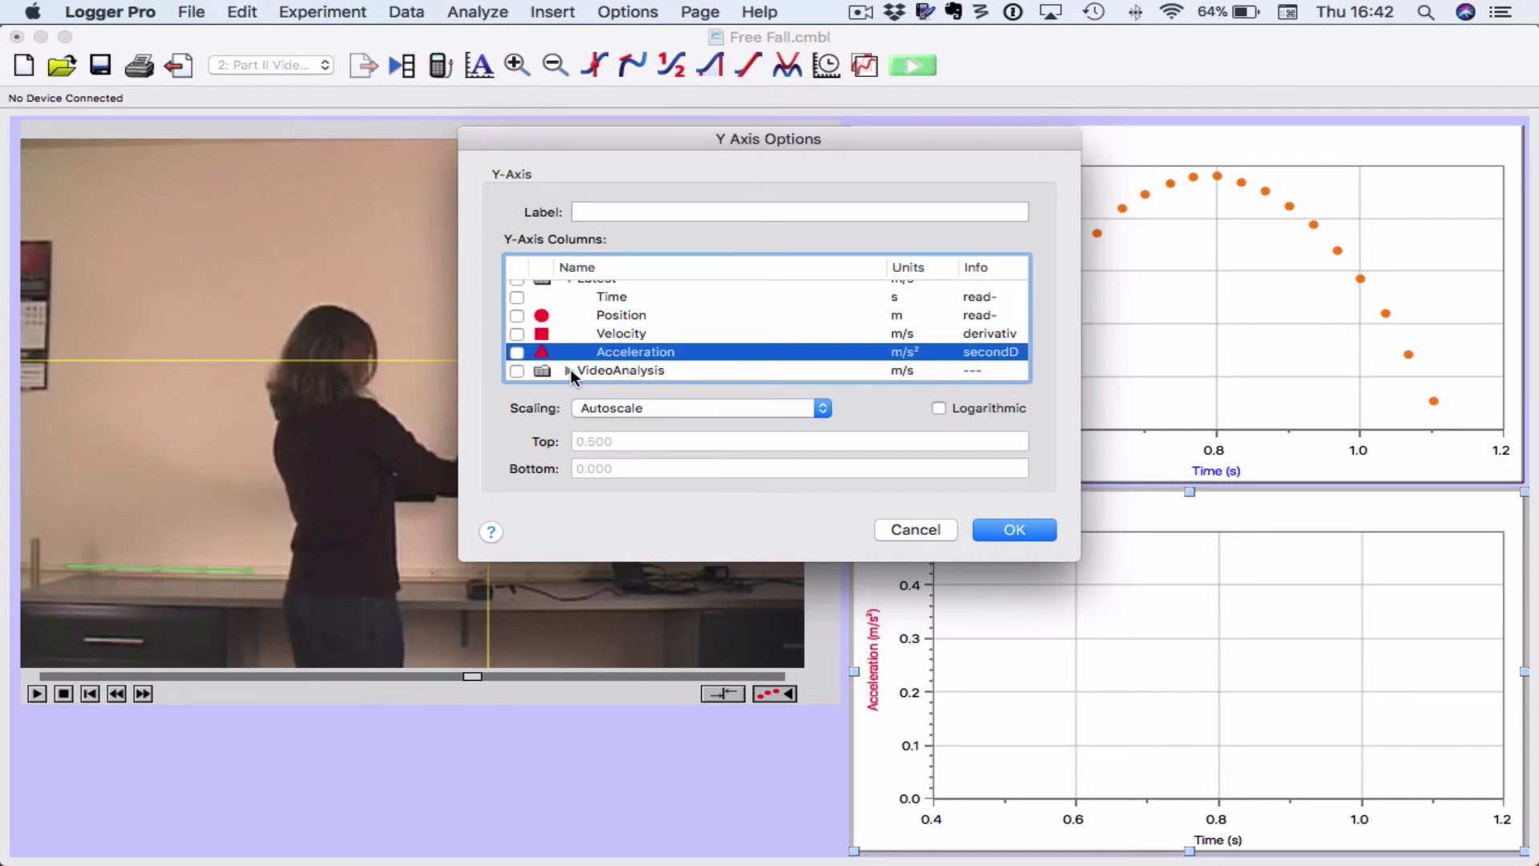
pyautogui.click(570, 369)
pyautogui.scroll(-3, 590, 362)
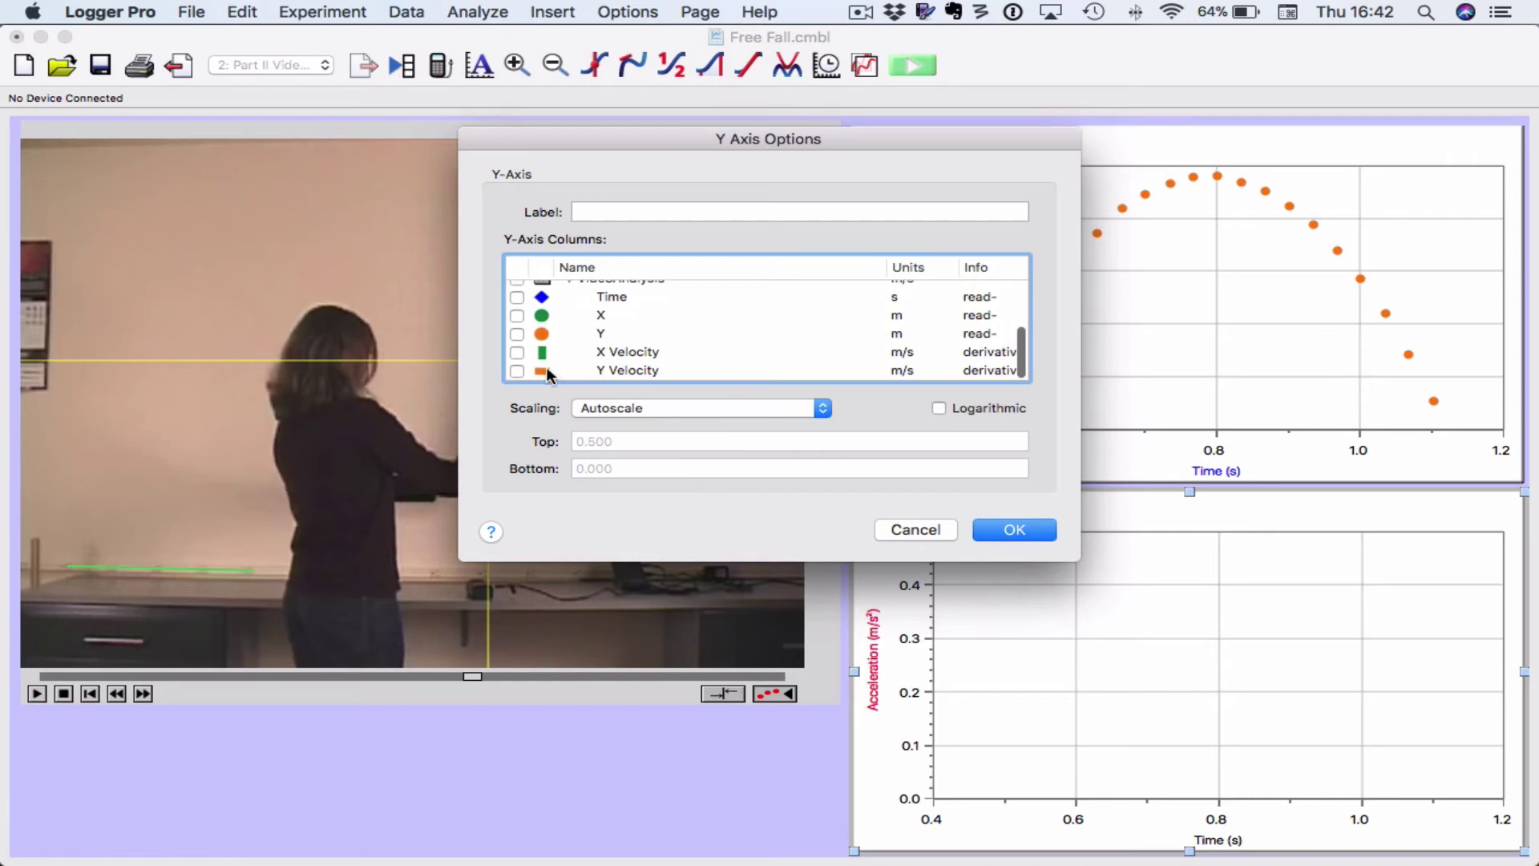
pyautogui.click(518, 371)
pyautogui.click(1017, 525)
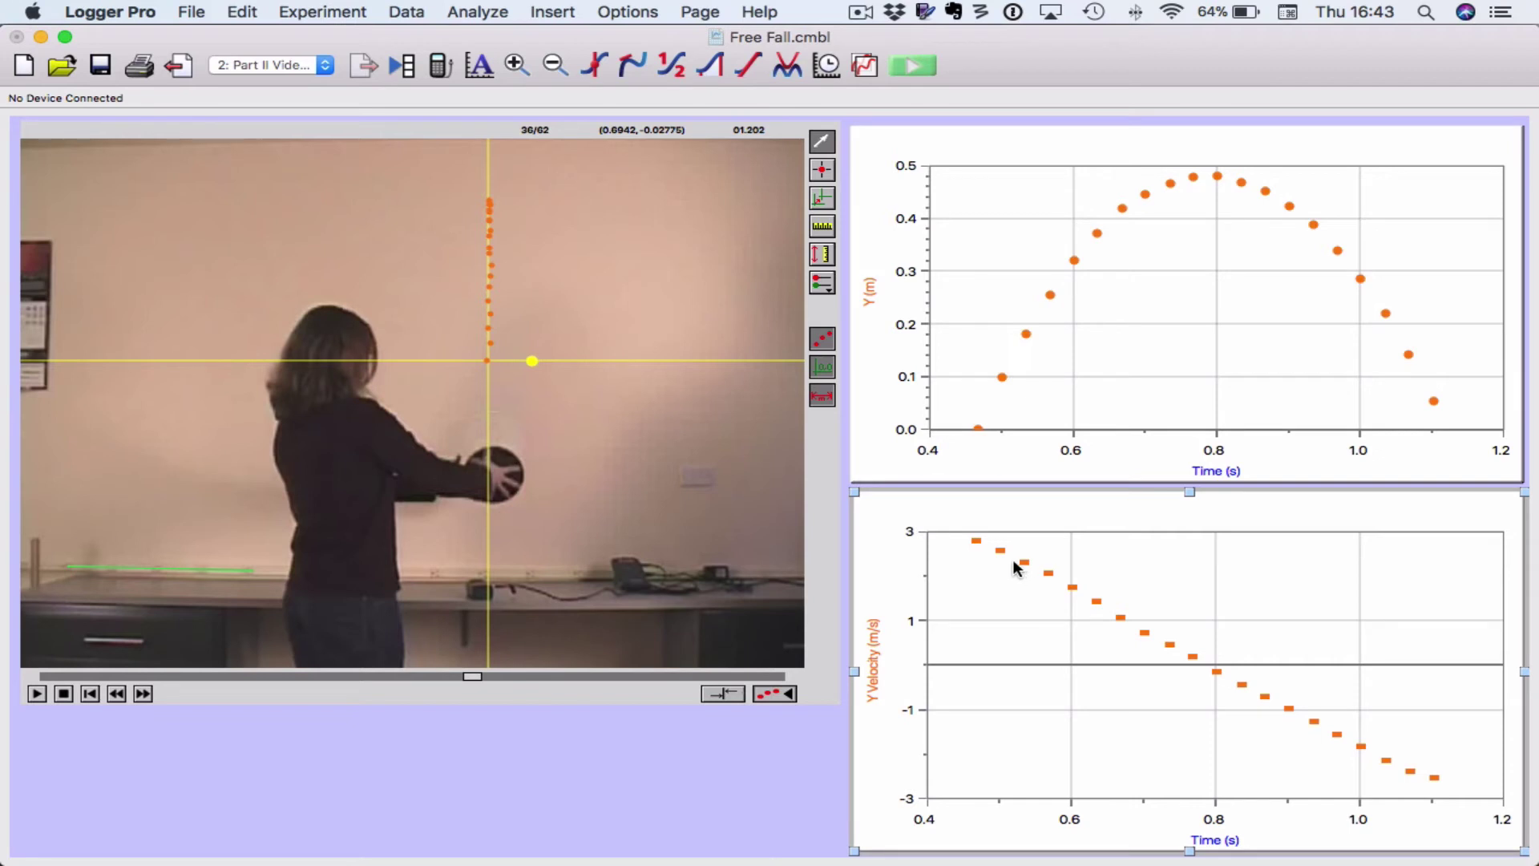
# Fit a linear mt+b curve with time offset to the Y Velocity data from about 0.47 to 1.09 s and move its results box onto the movie
pyautogui.moveTo(977, 543); pyautogui.dragTo(1422, 786)
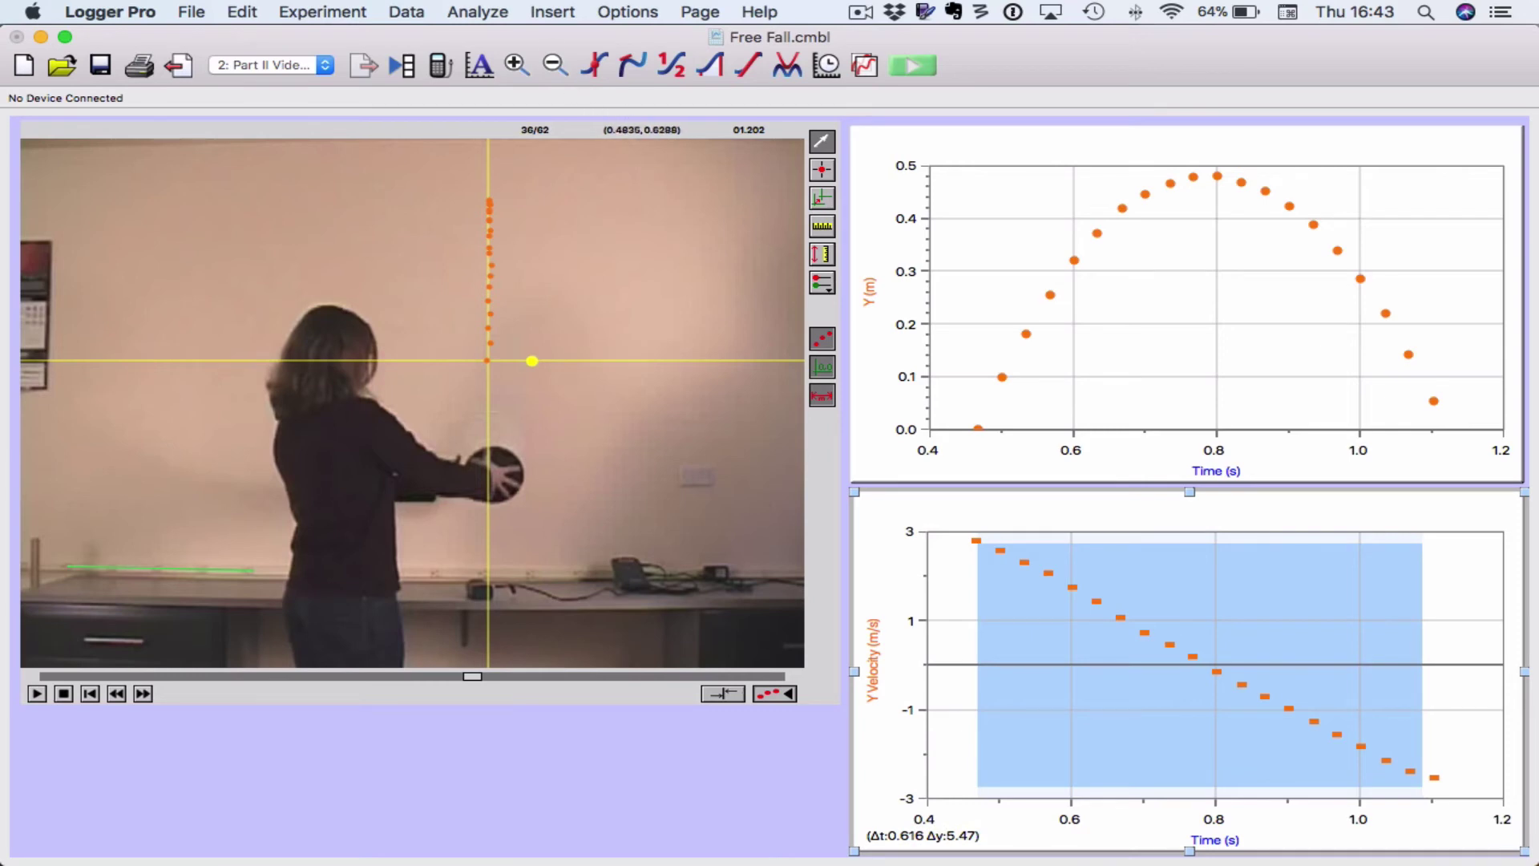
pyautogui.click(471, 16)
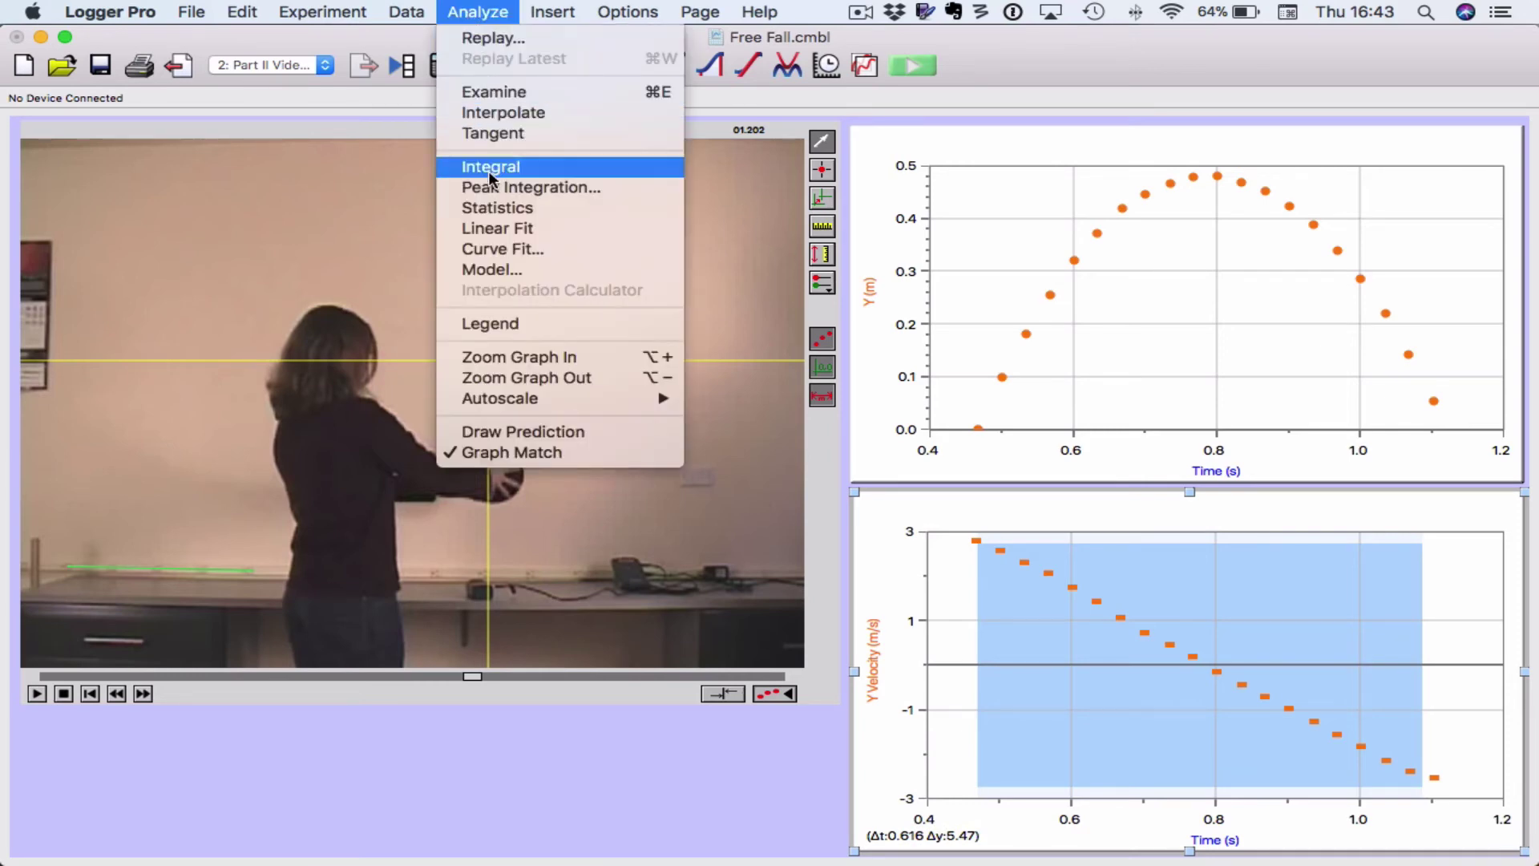
pyautogui.click(511, 253)
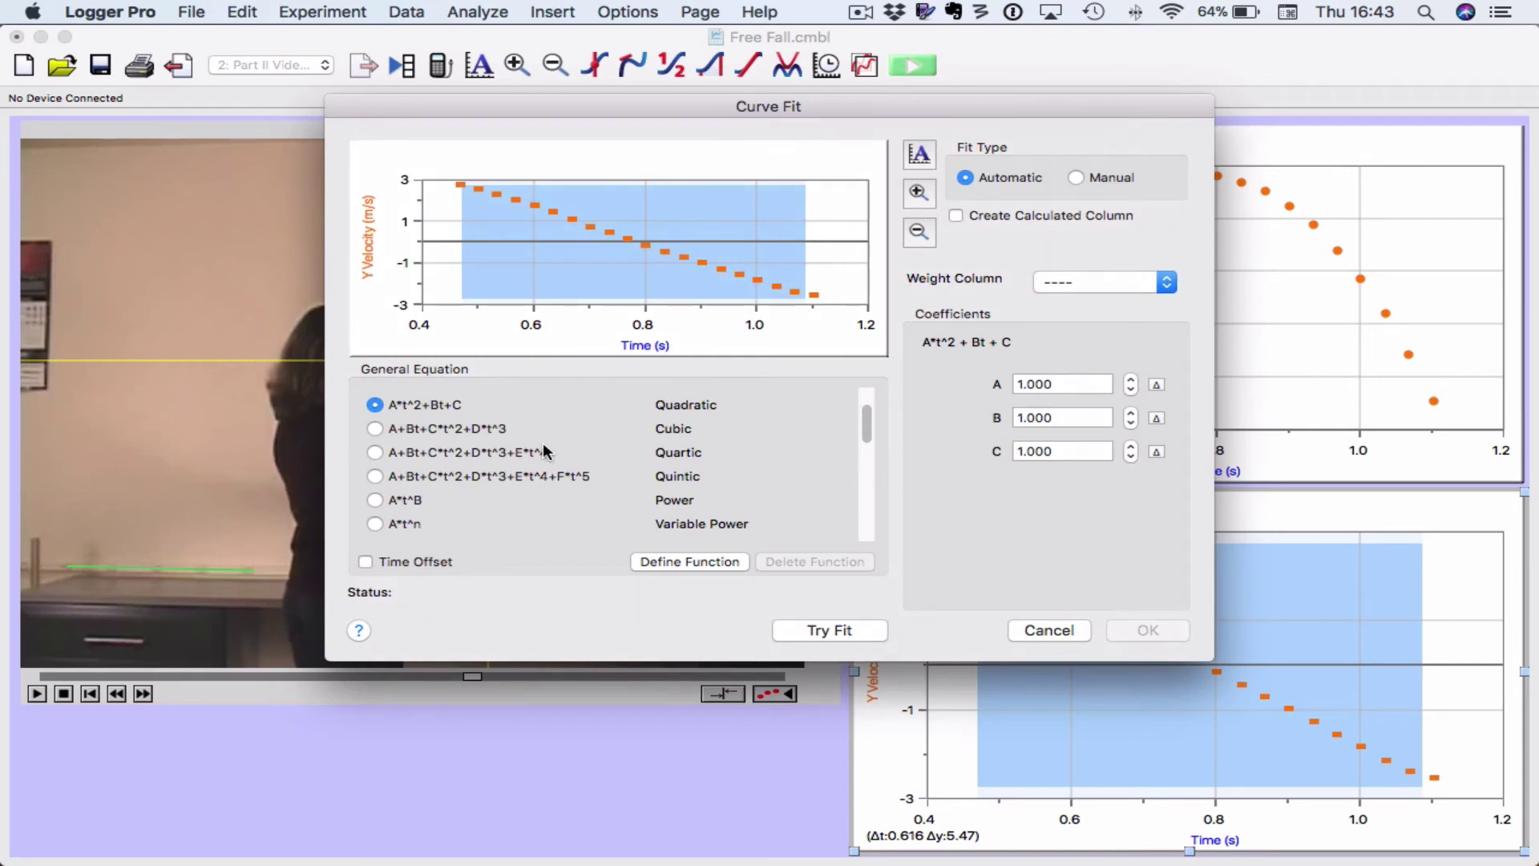
pyautogui.scroll(-5, 544, 452)
pyautogui.scroll(5, 544, 452)
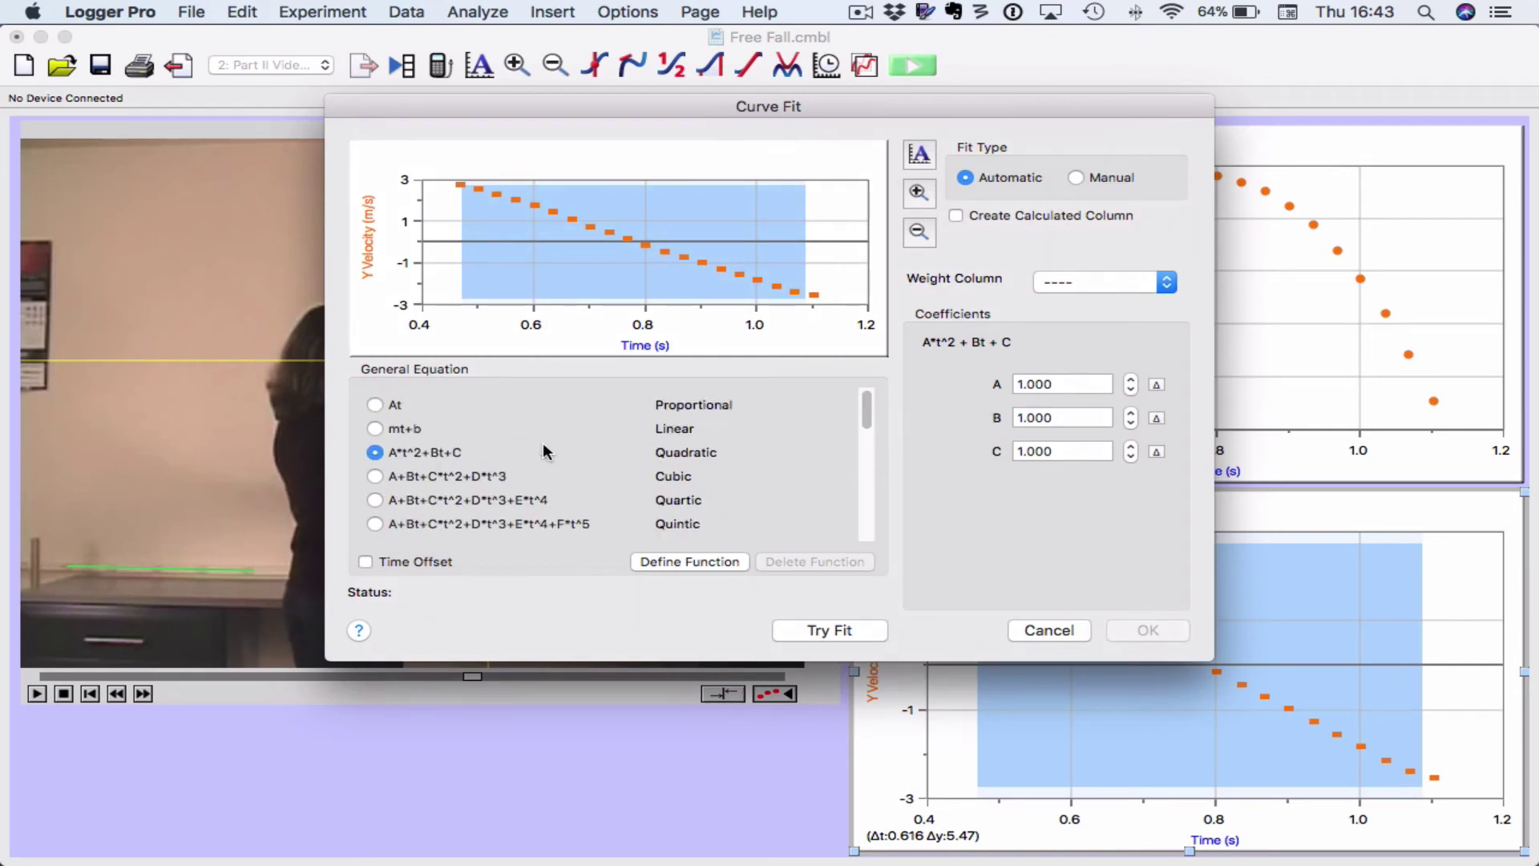
pyautogui.click(376, 429)
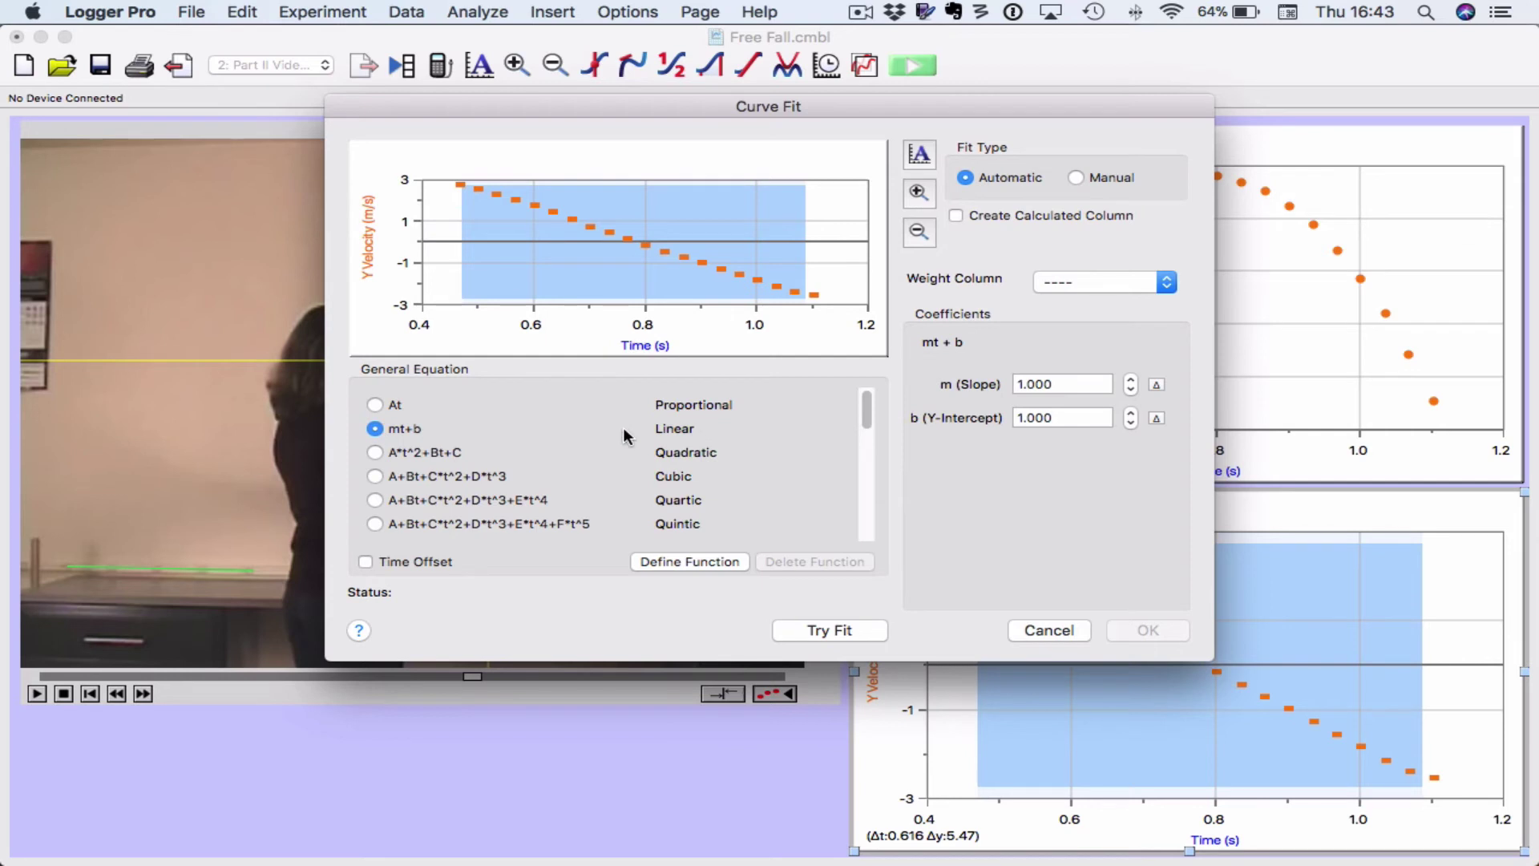
pyautogui.click(365, 561)
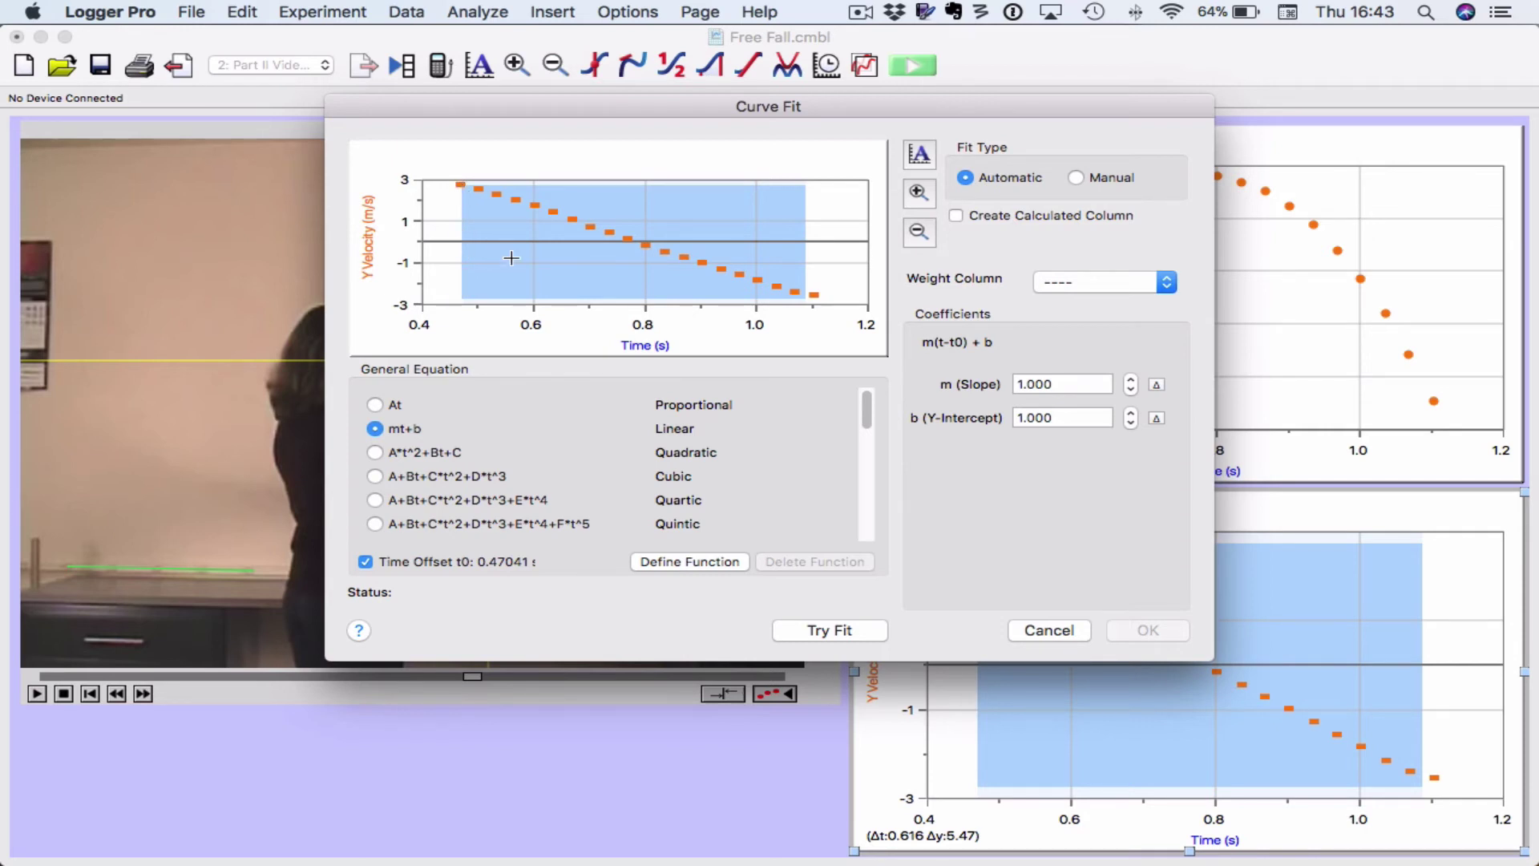
pyautogui.click(823, 629)
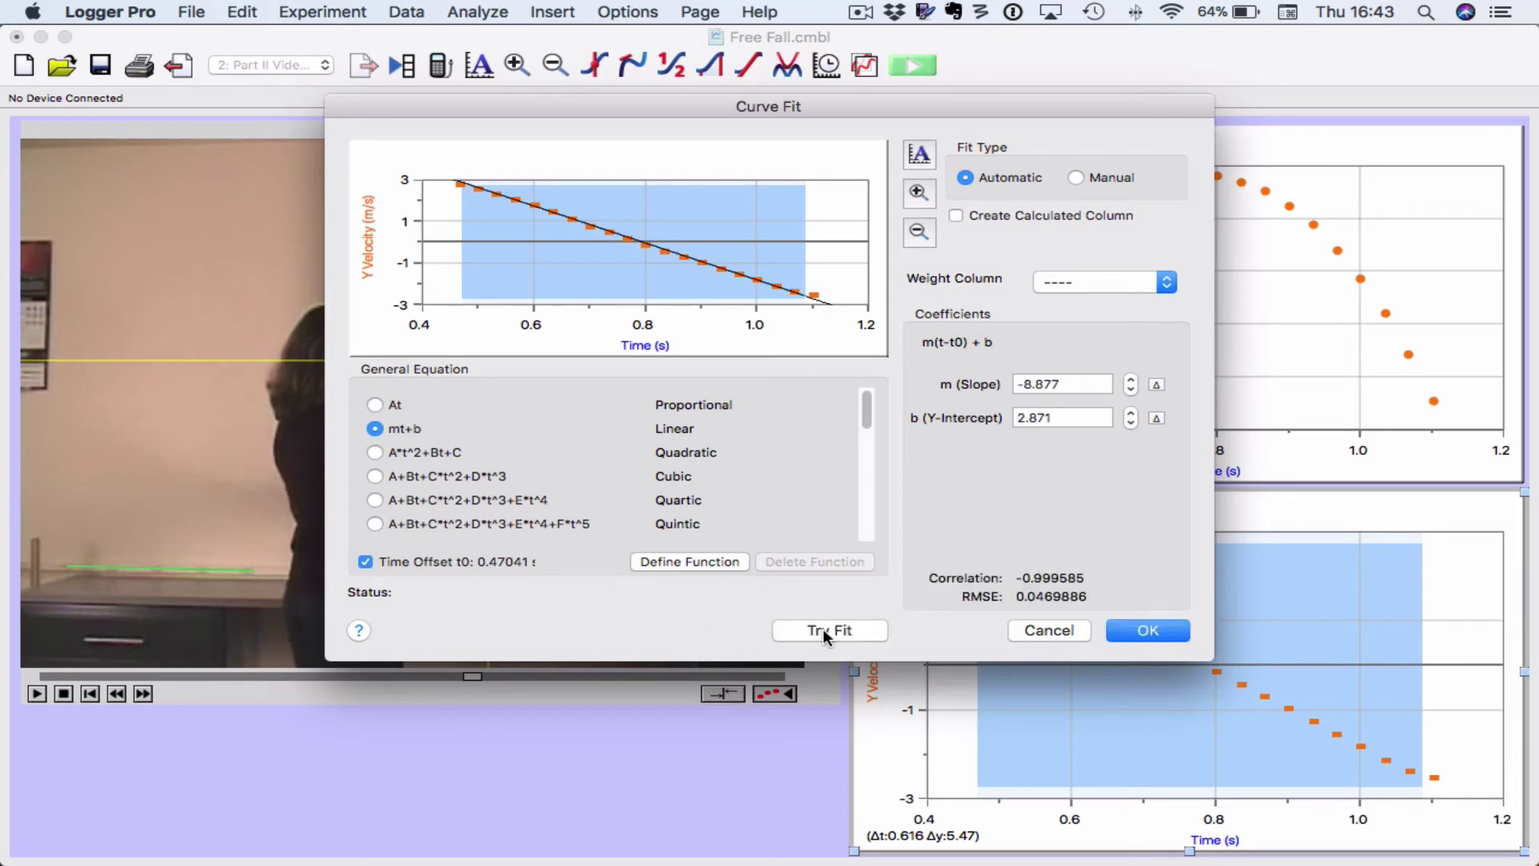
pyautogui.tripleClick(1069, 378)
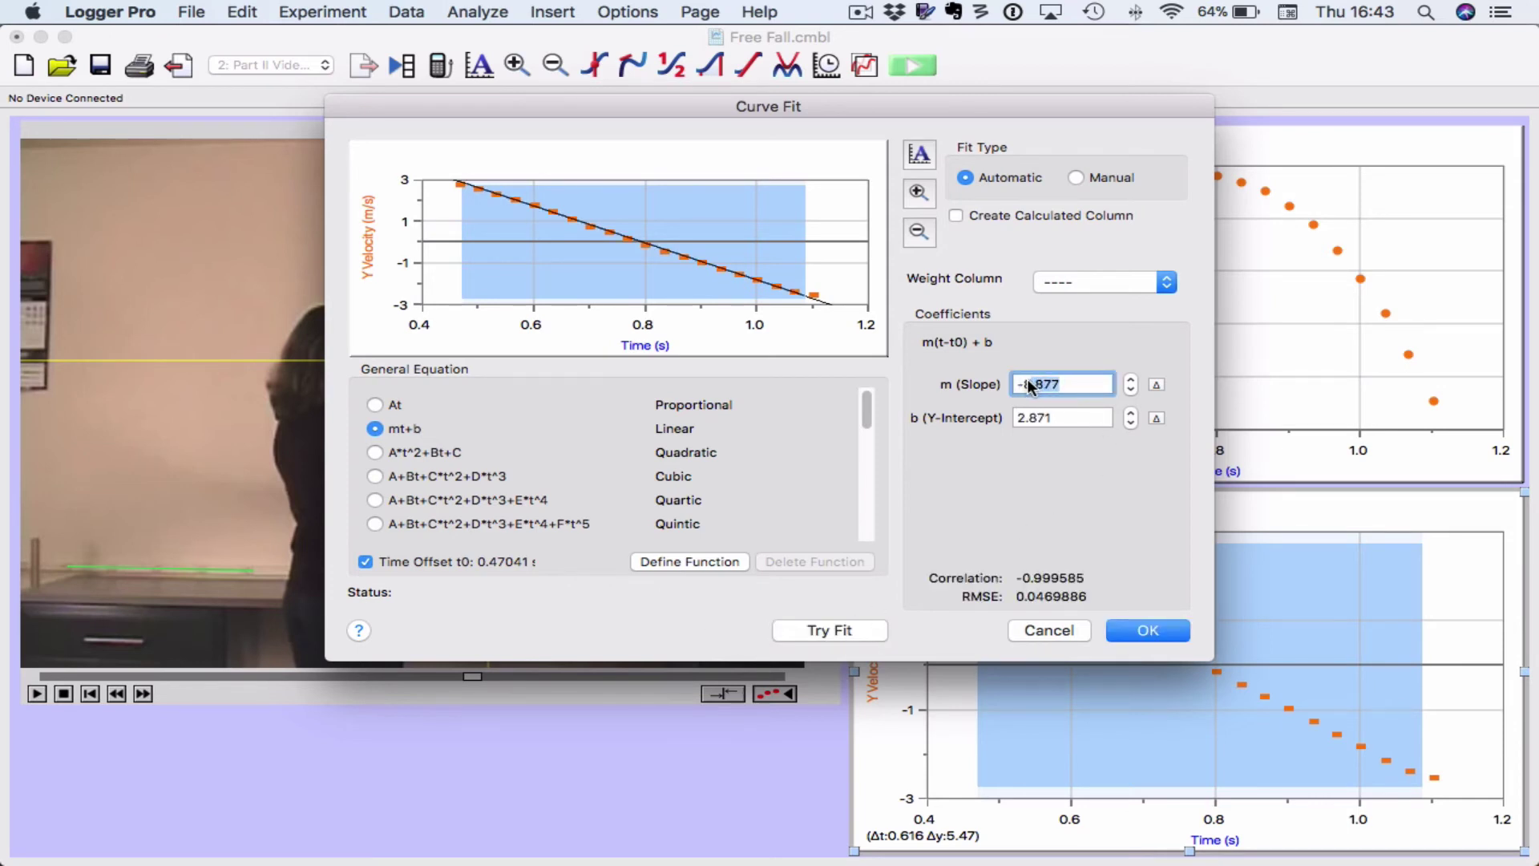
pyautogui.tripleClick(1065, 417)
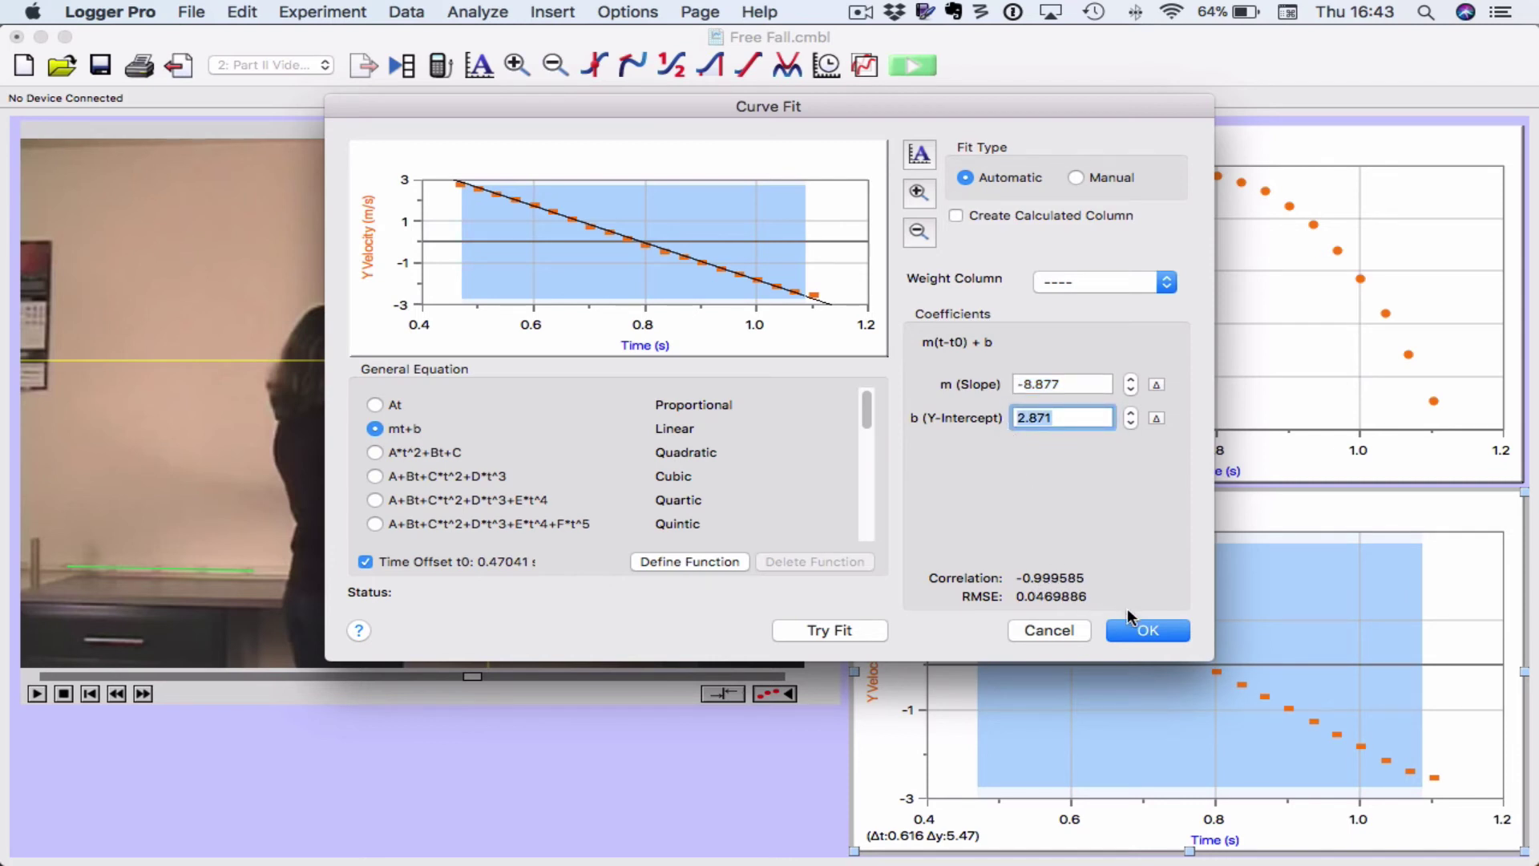
pyautogui.click(1139, 632)
pyautogui.moveTo(1123, 641)
pyautogui.mouseDown()
pyautogui.moveTo(795, 647)
pyautogui.moveTo(689, 705)
pyautogui.mouseUp()
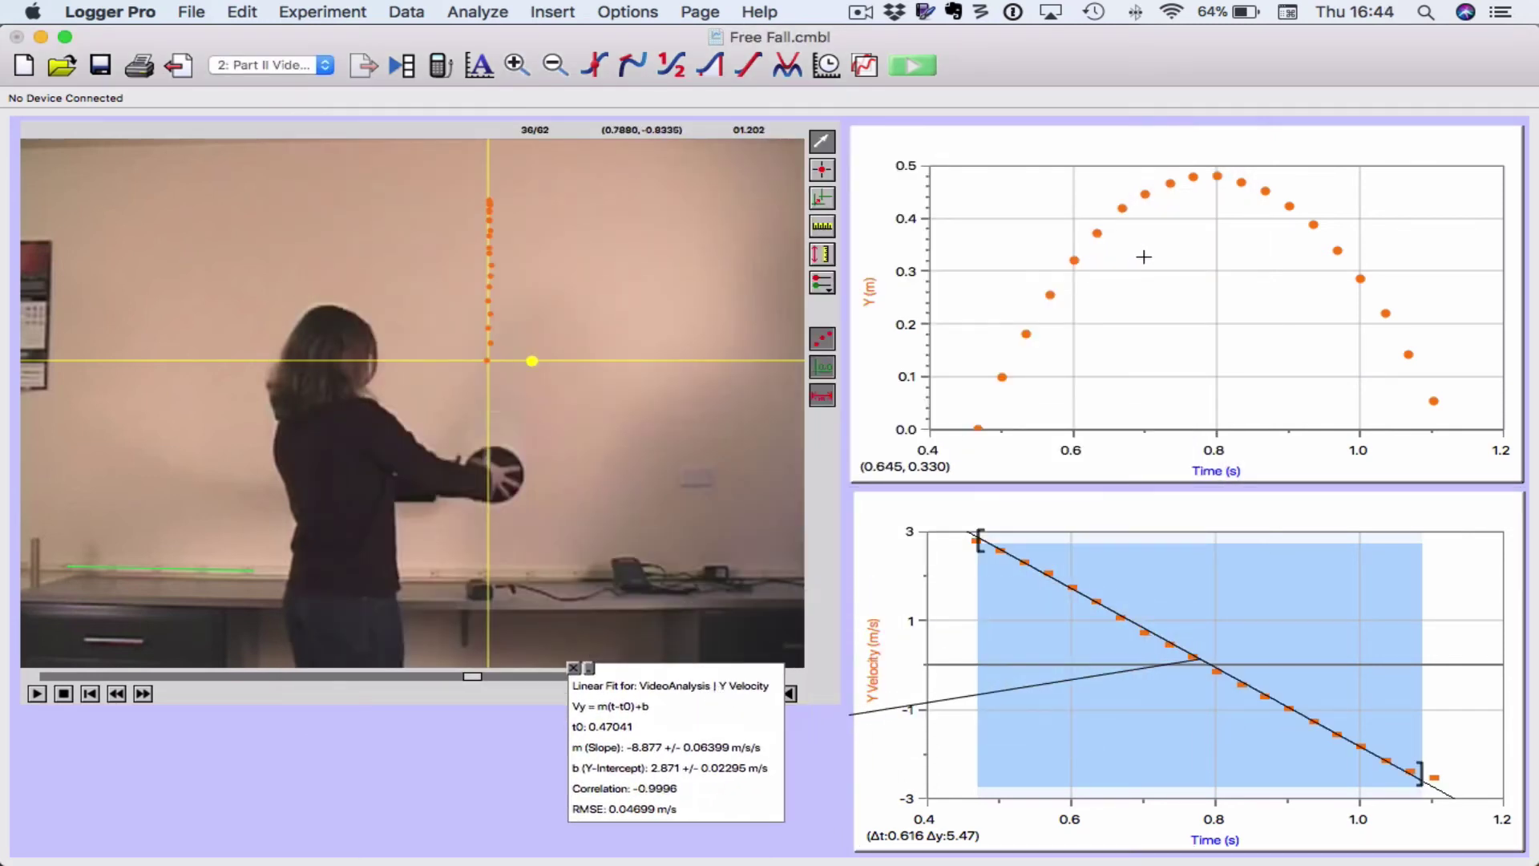
# Fit a quadratic A*t^2+Bt+C curve with time offset to the Y position data from about 0.46 to 1.10 s
pyautogui.moveTo(976, 346); pyautogui.dragTo(1434, 345)
pyautogui.click(548, 13)
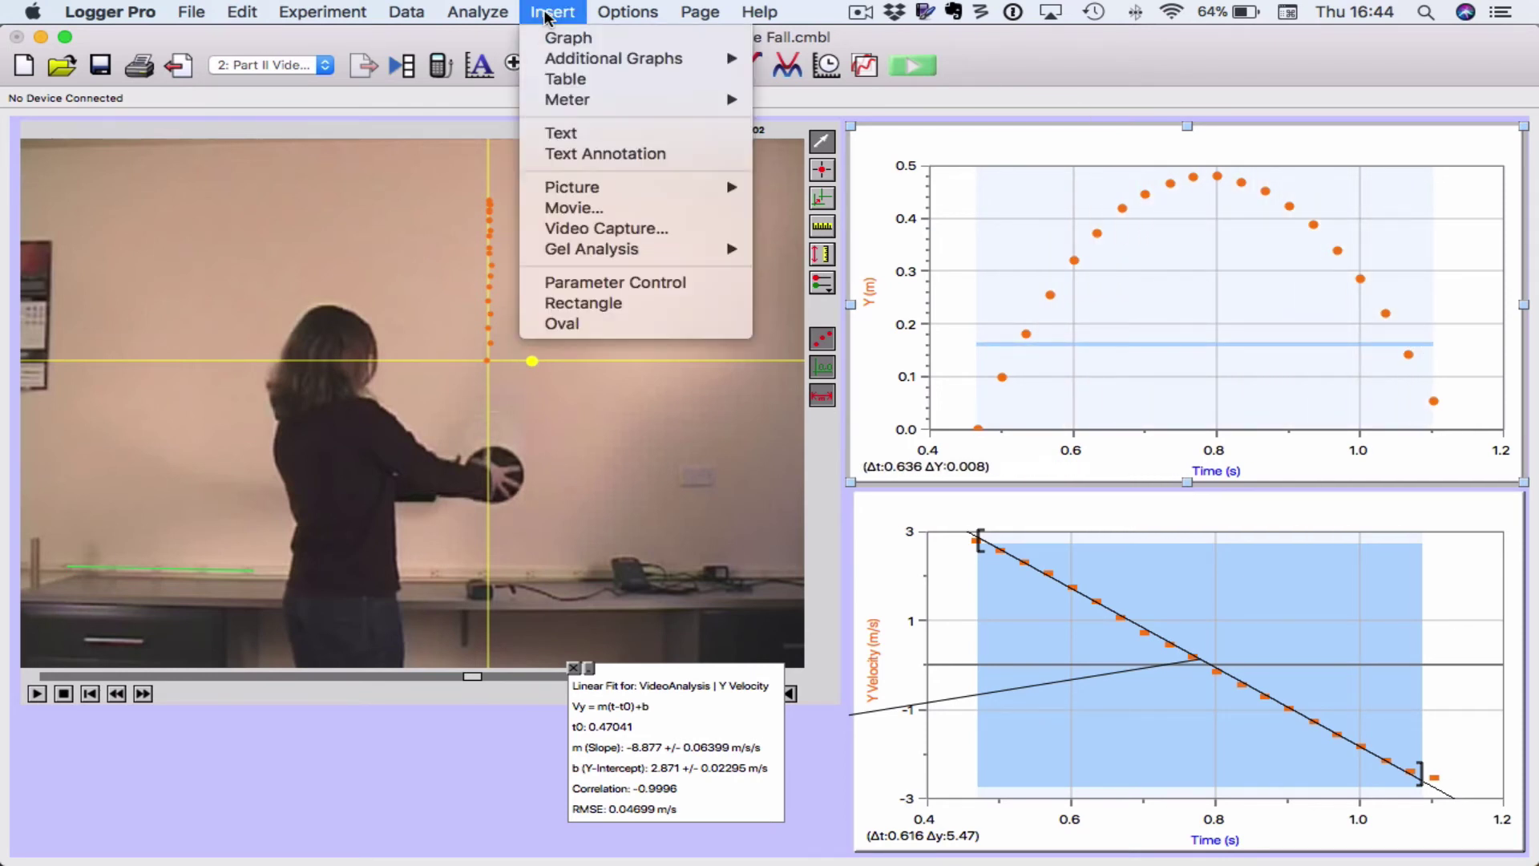
pyautogui.moveTo(505, 16)
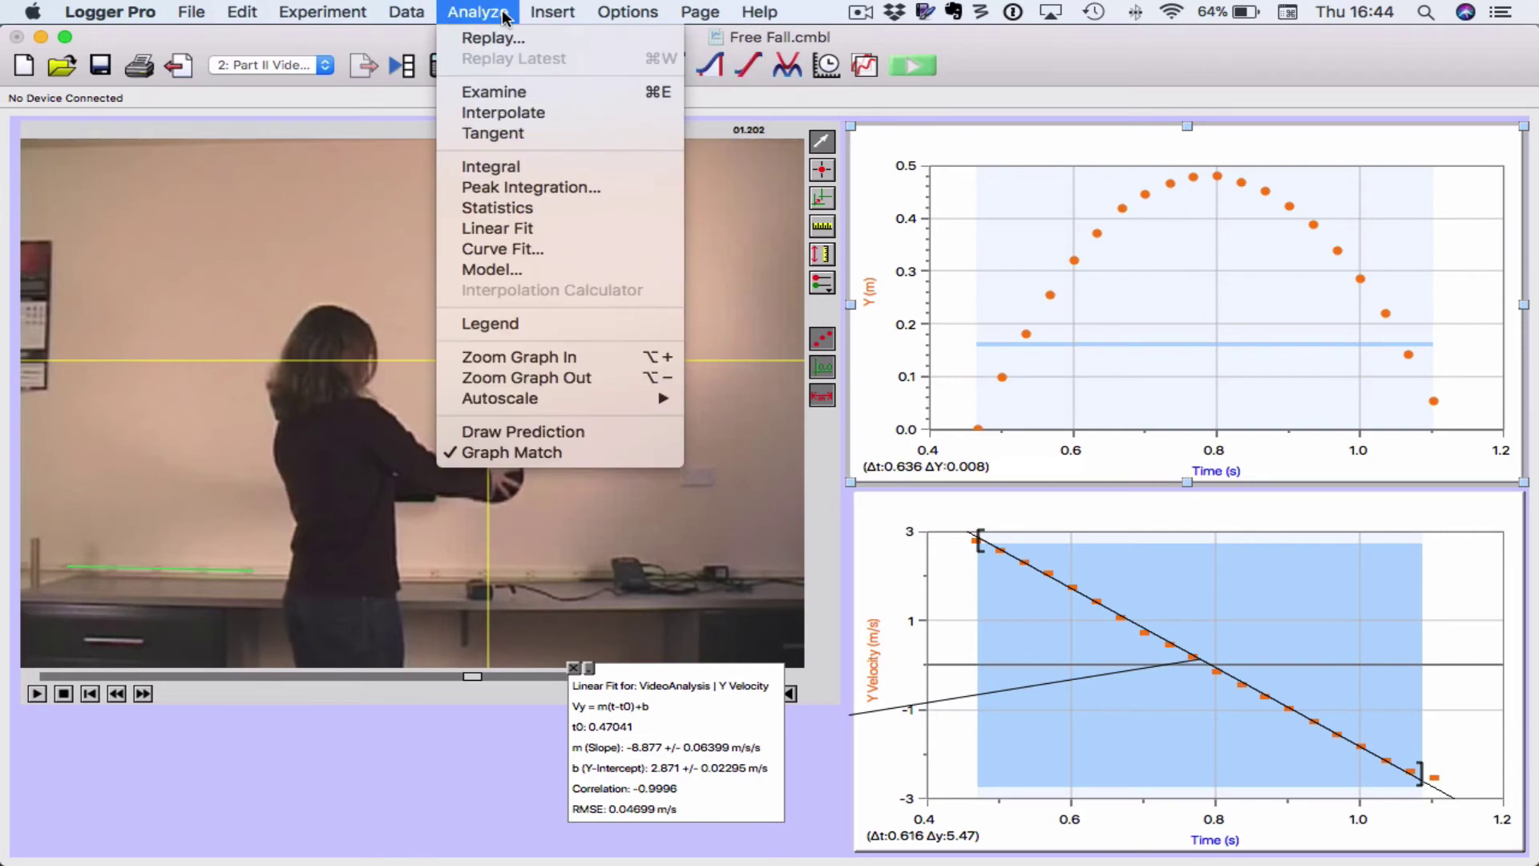
pyautogui.click(529, 248)
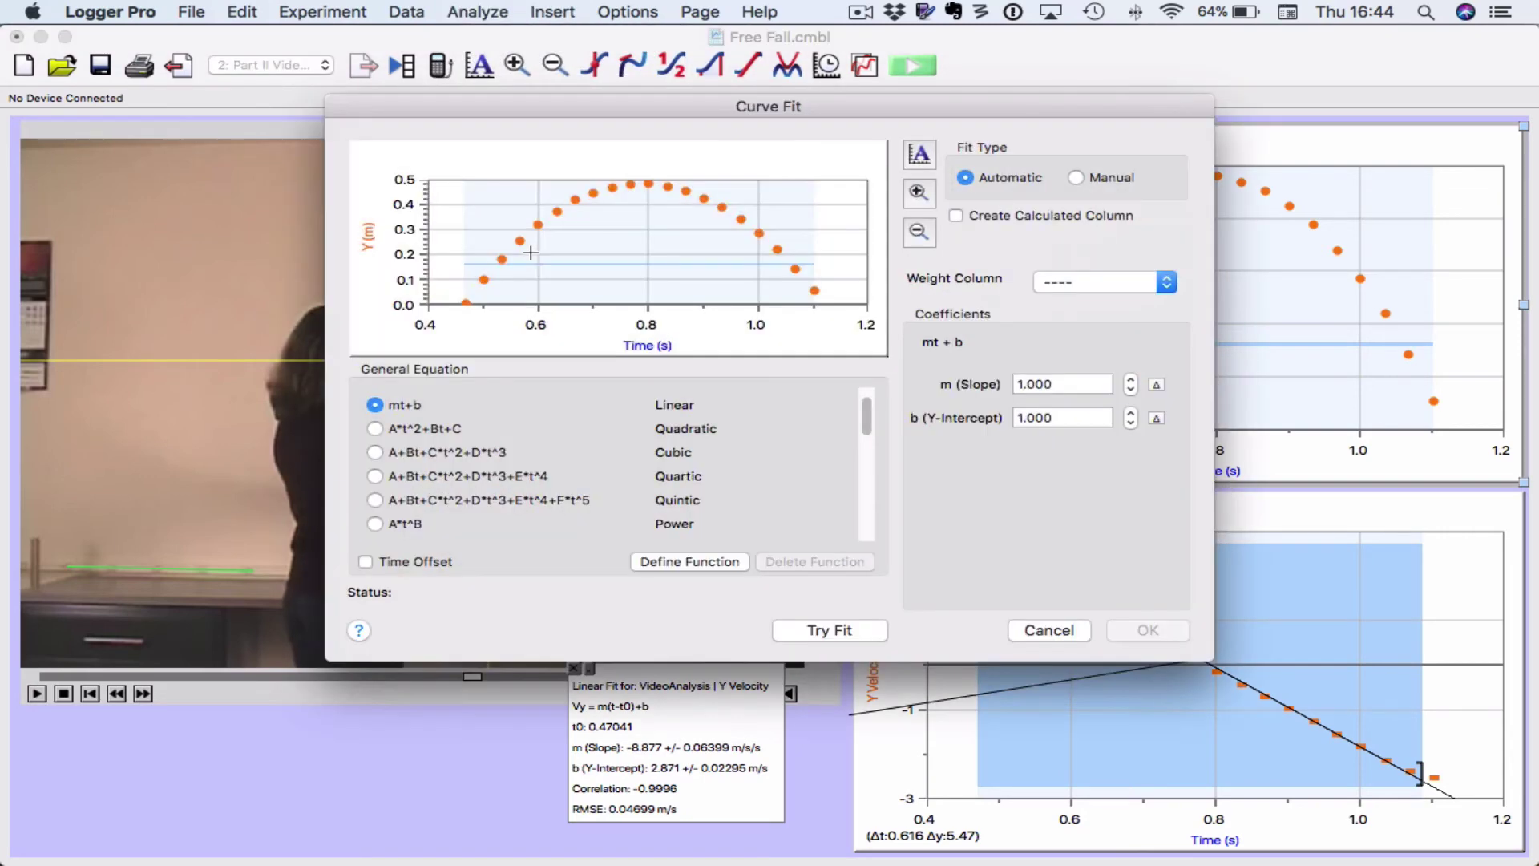
pyautogui.click(375, 430)
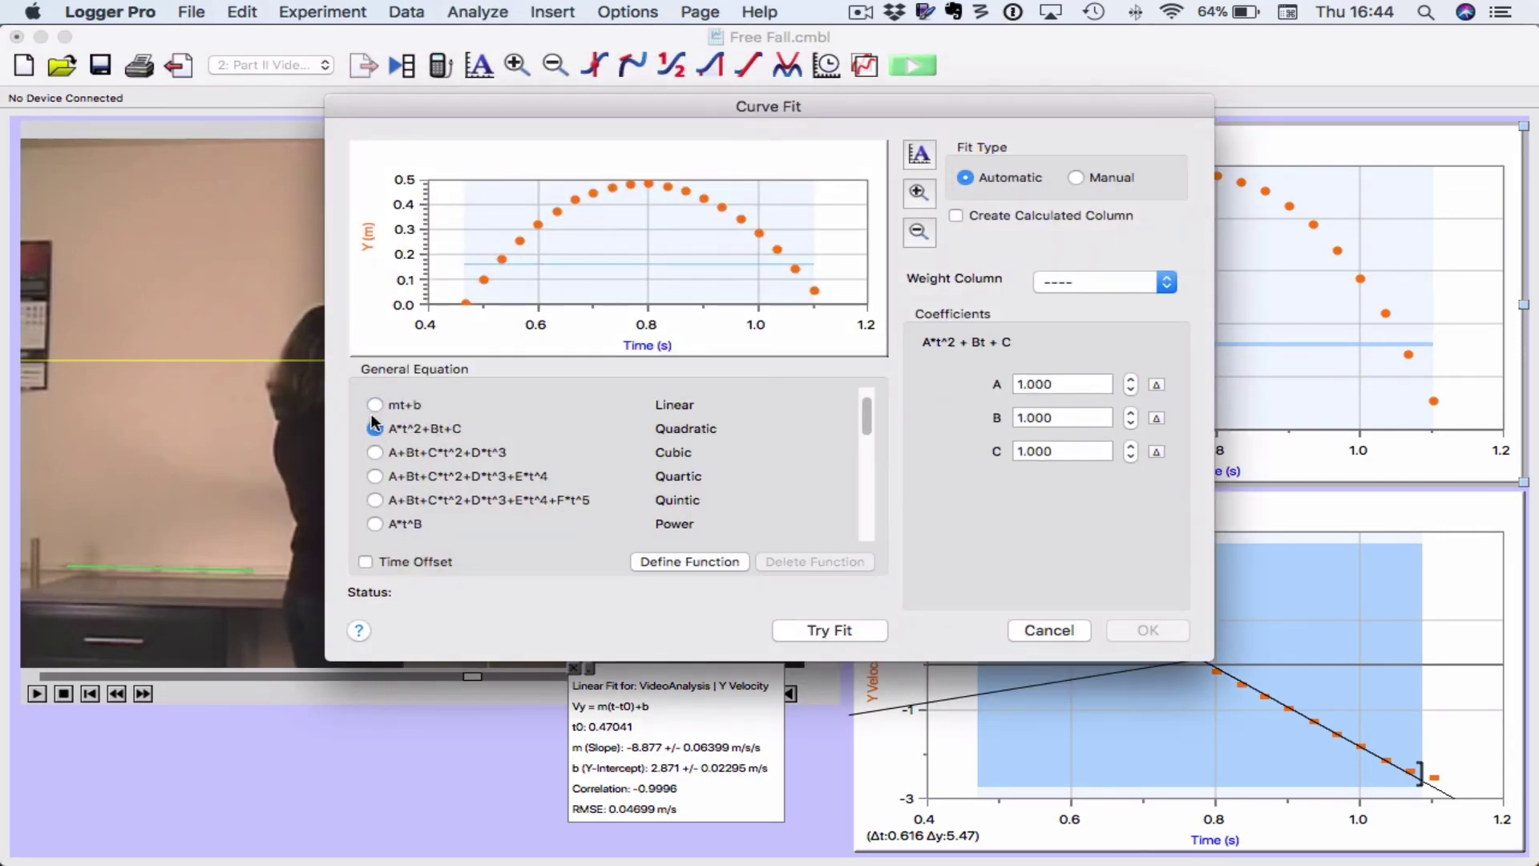
pyautogui.click(368, 561)
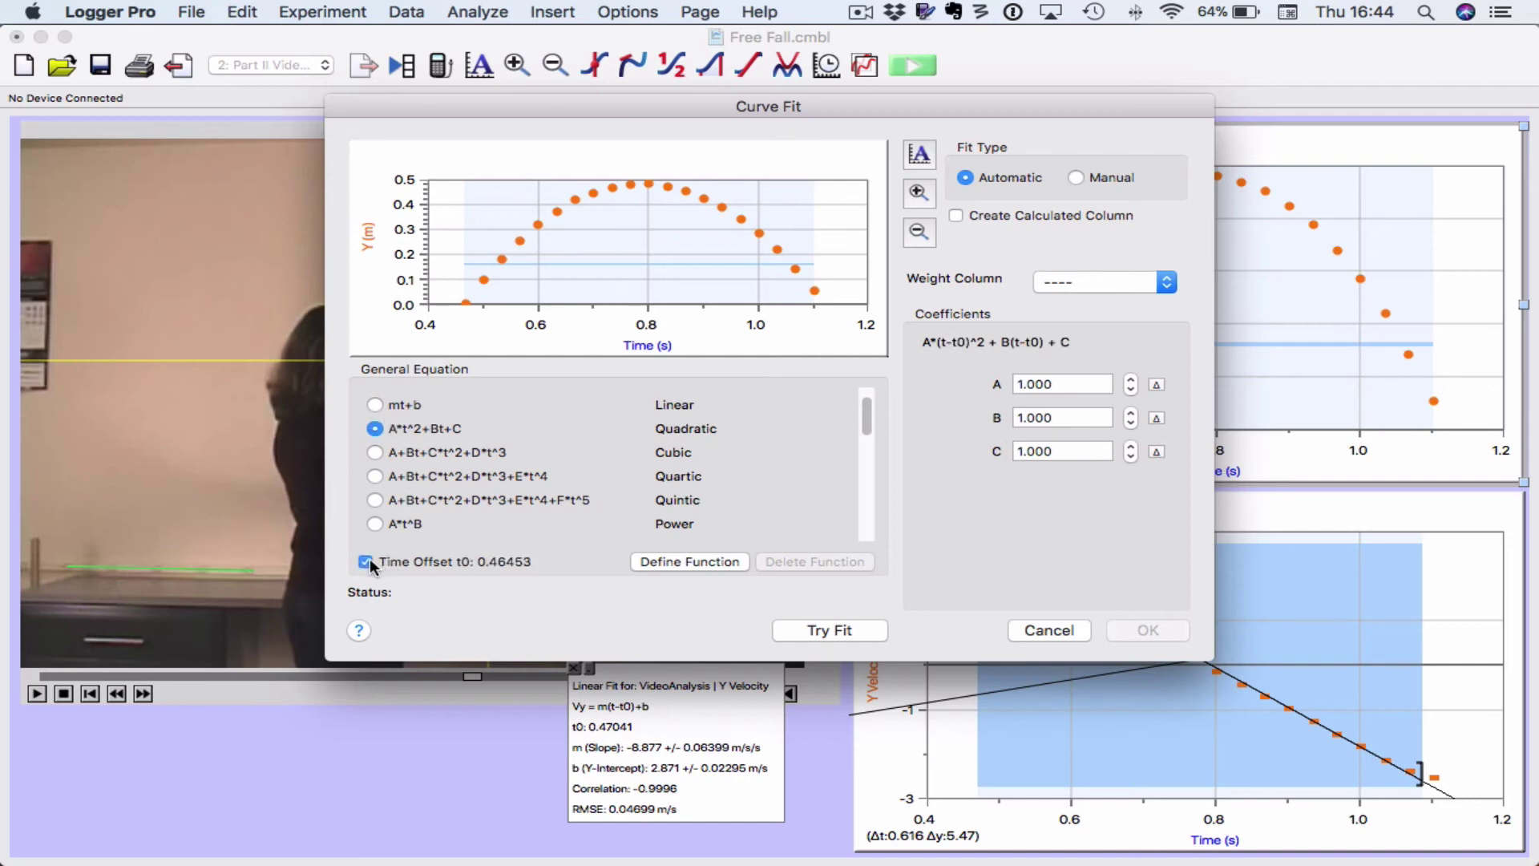
pyautogui.click(808, 631)
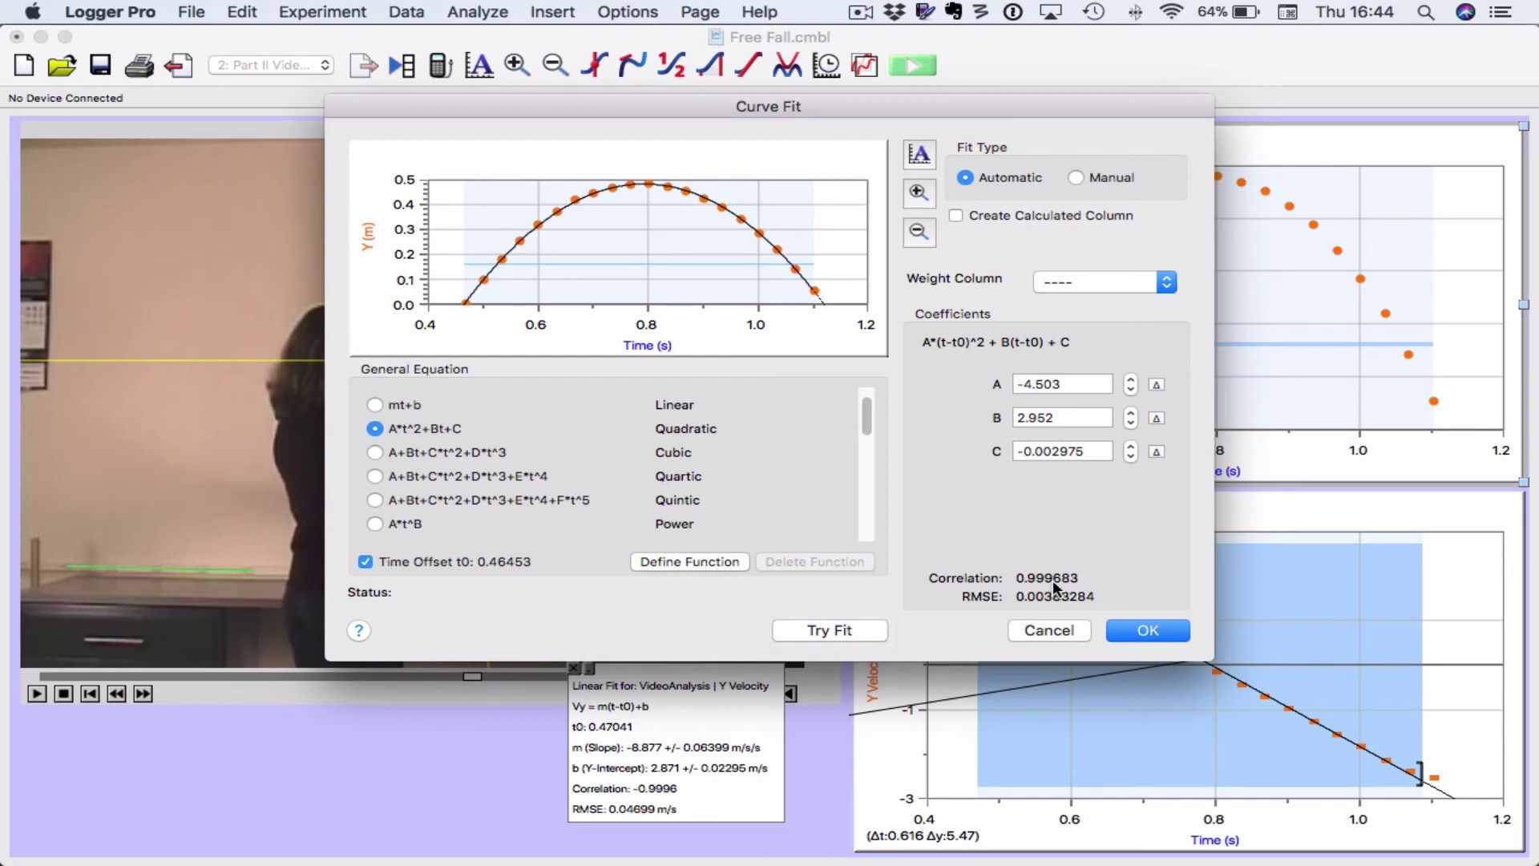
pyautogui.click(1157, 635)
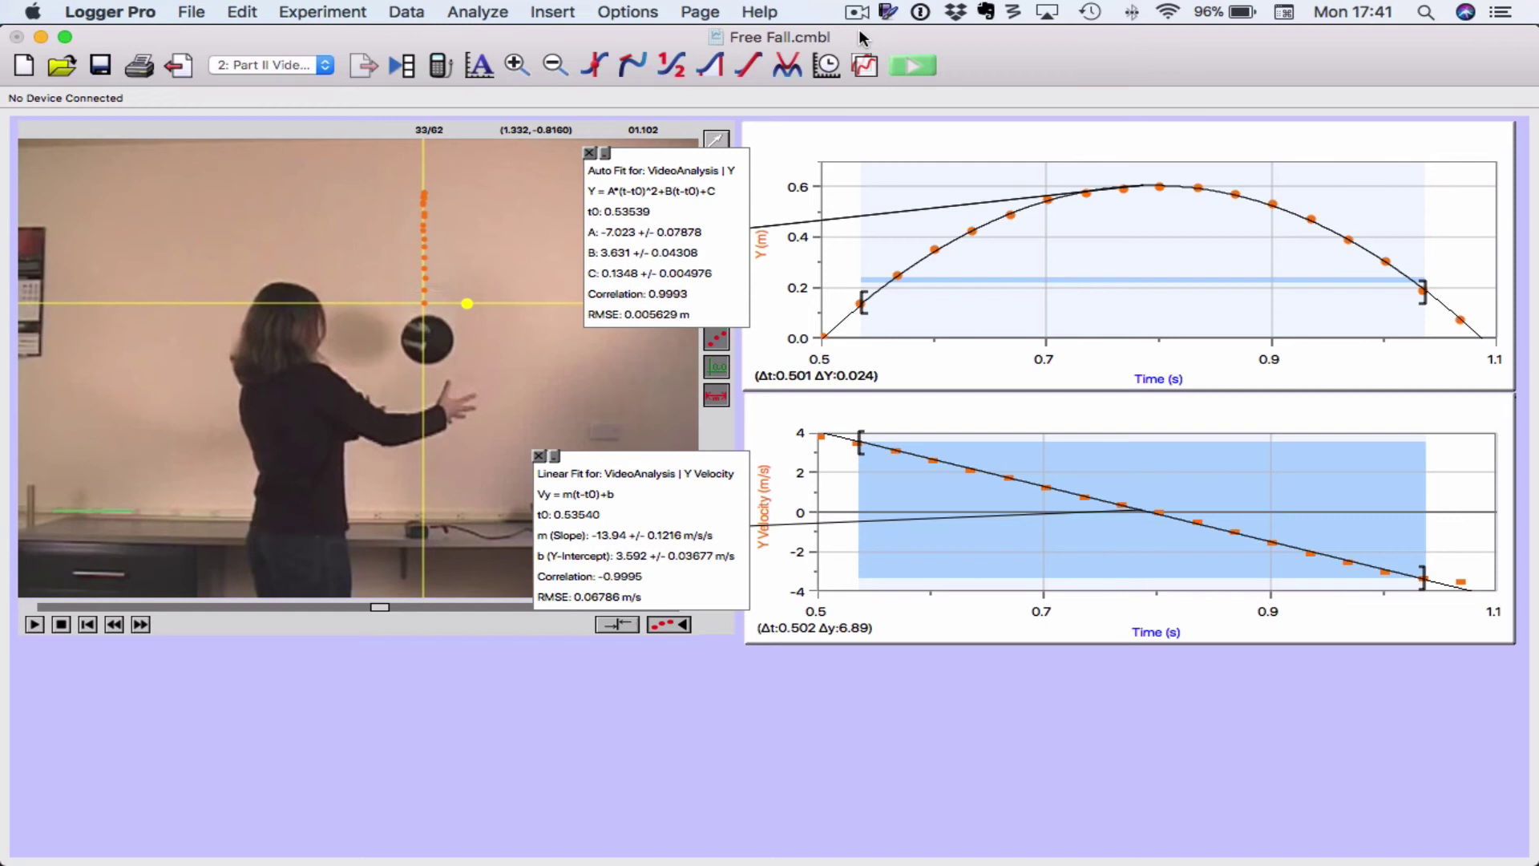
# Insert a third graph, place it directly below the velocity graph and widen it to match the graphs above
pyautogui.click(566, 13)
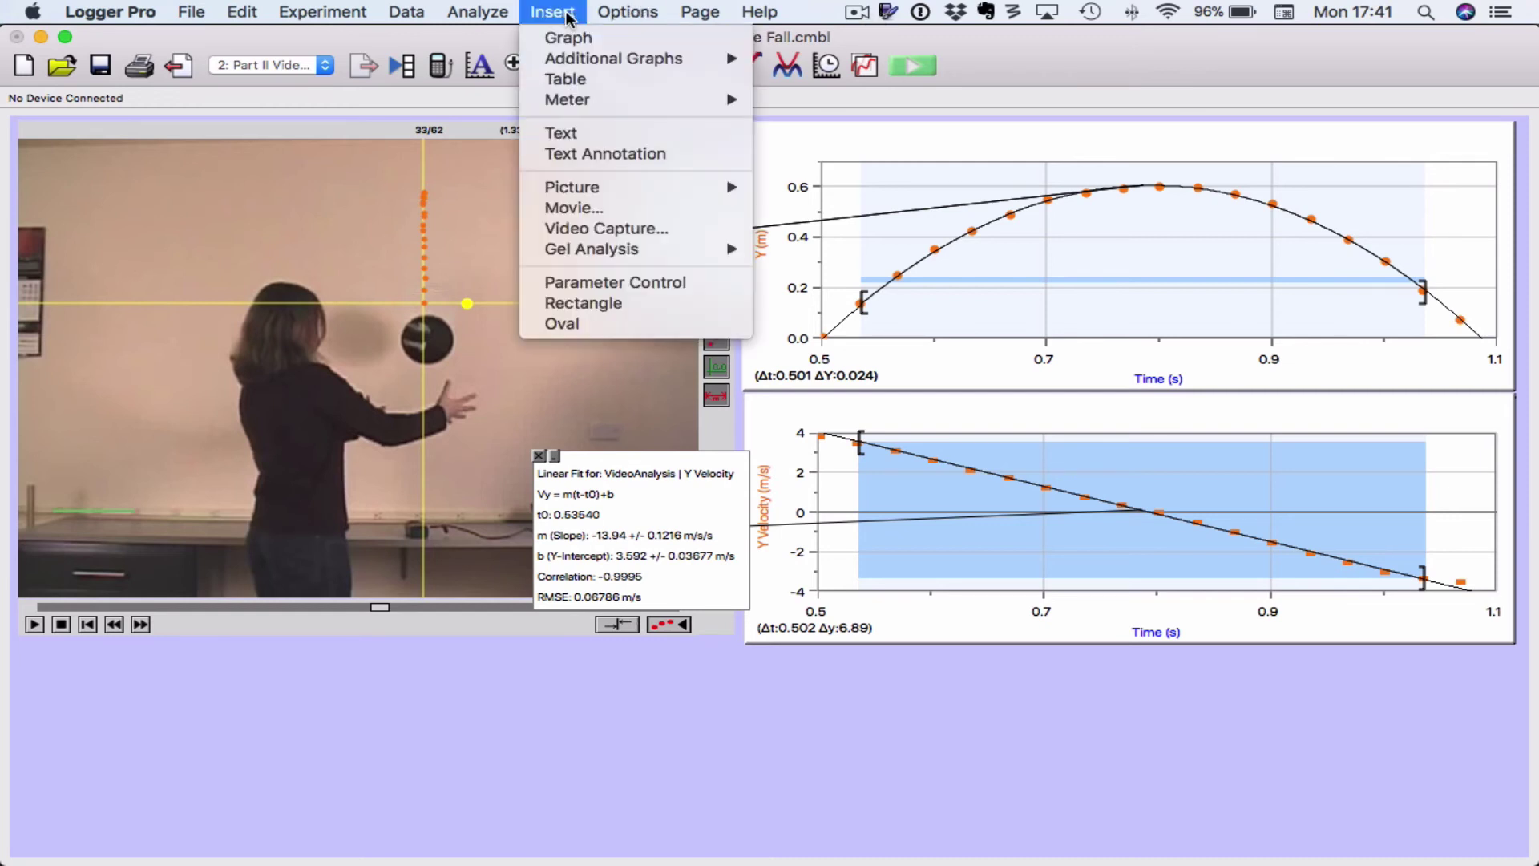
pyautogui.click(568, 38)
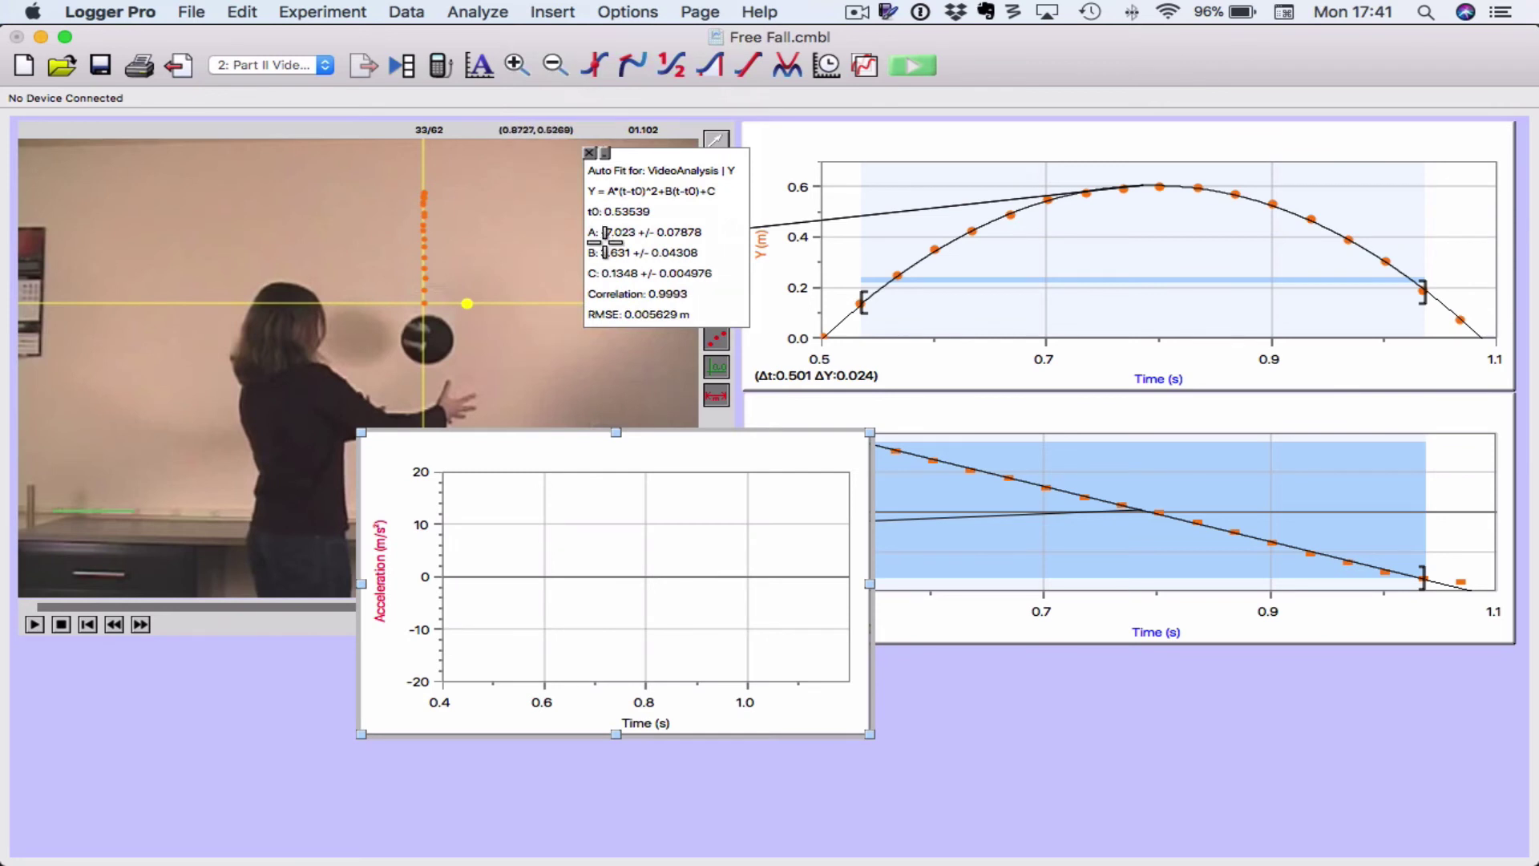
pyautogui.moveTo(541, 449); pyautogui.dragTo(1017, 651)
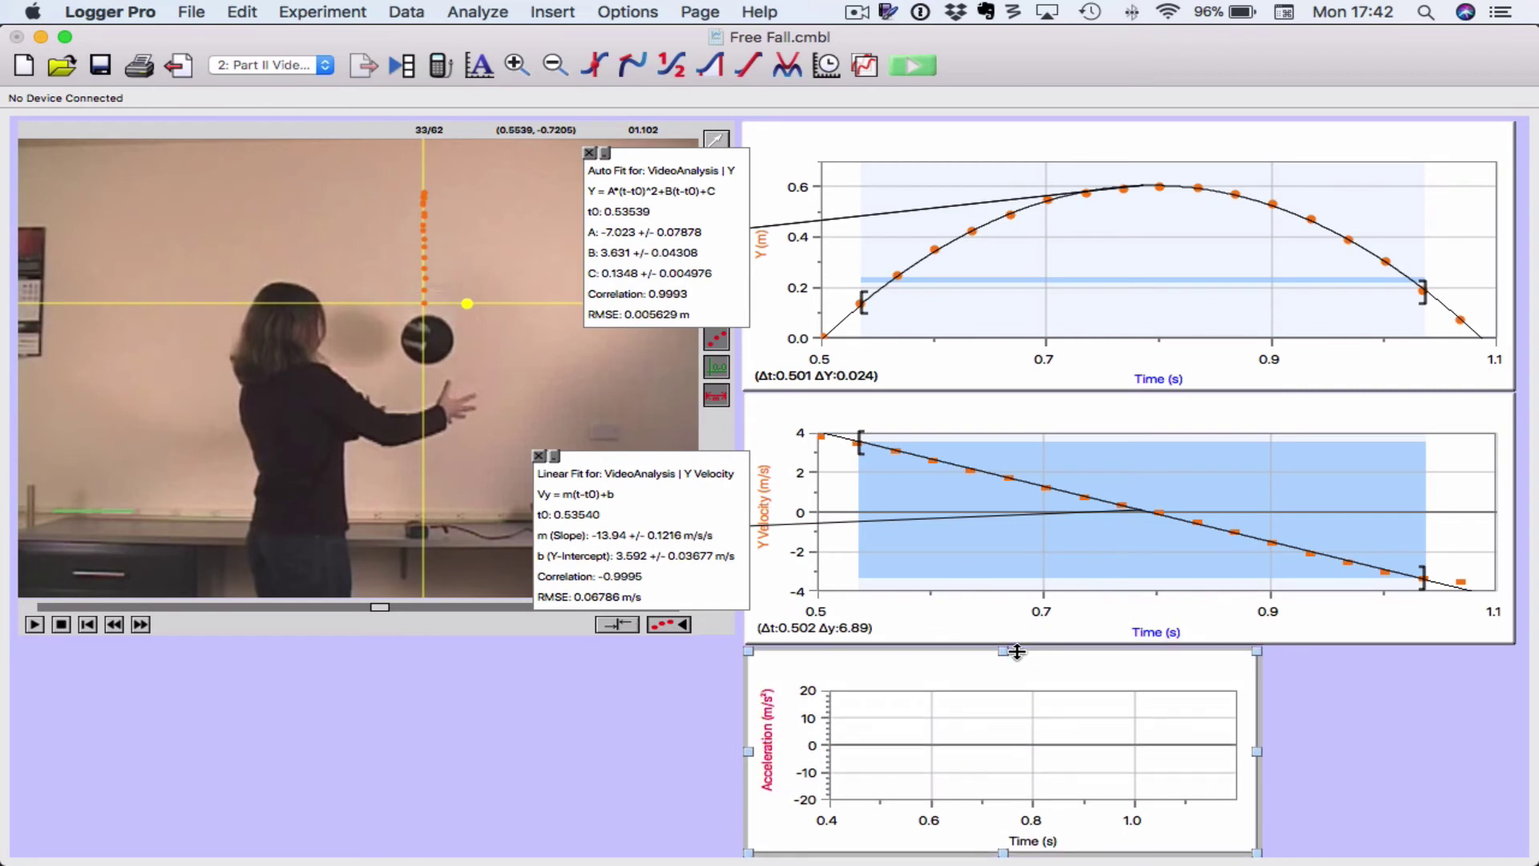
pyautogui.moveTo(1257, 751); pyautogui.dragTo(1528, 735)
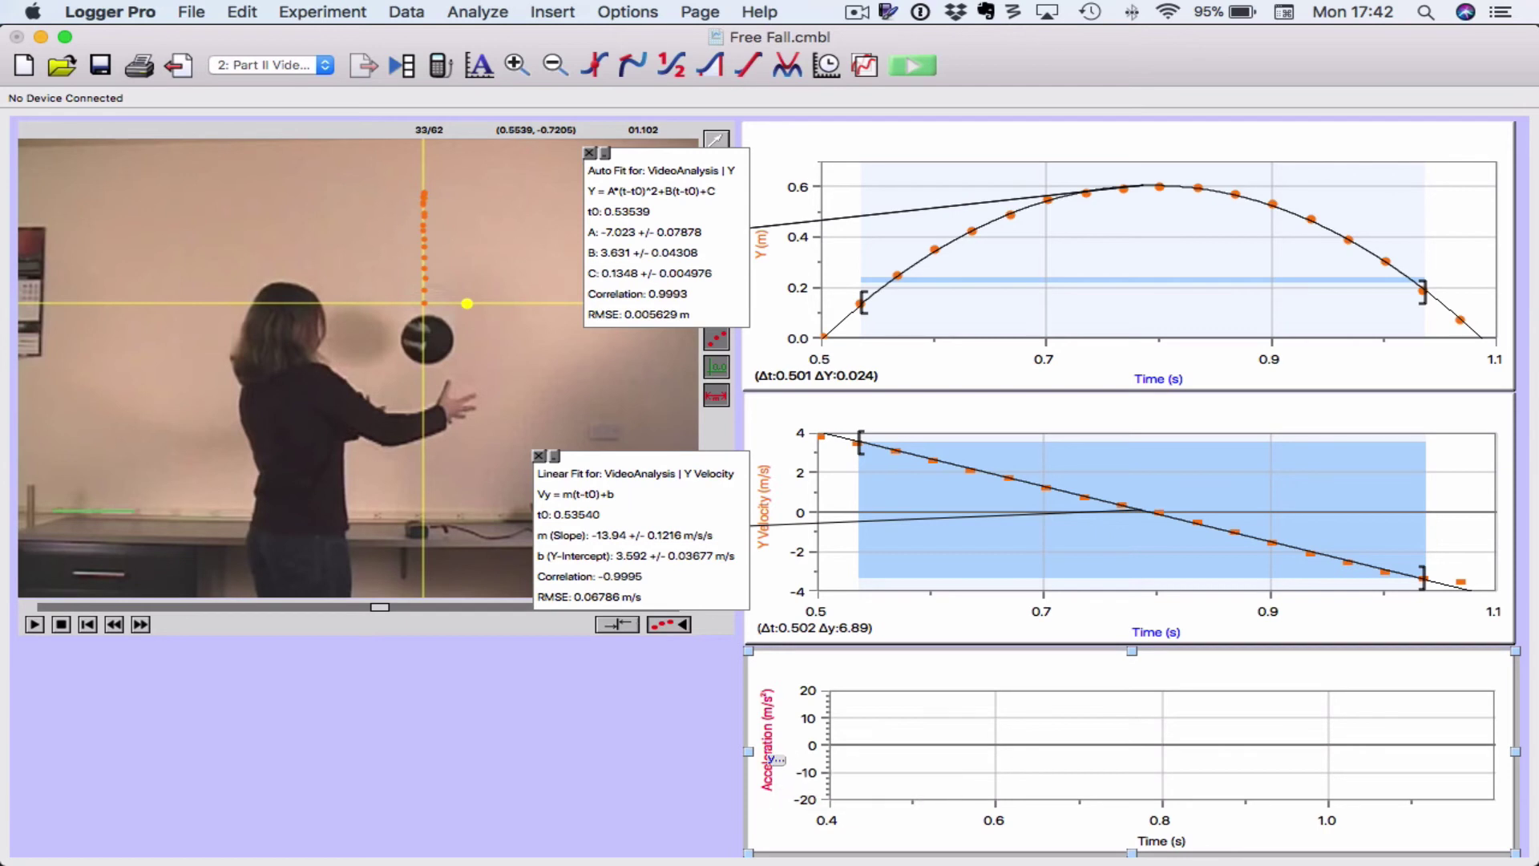
pyautogui.click(771, 756)
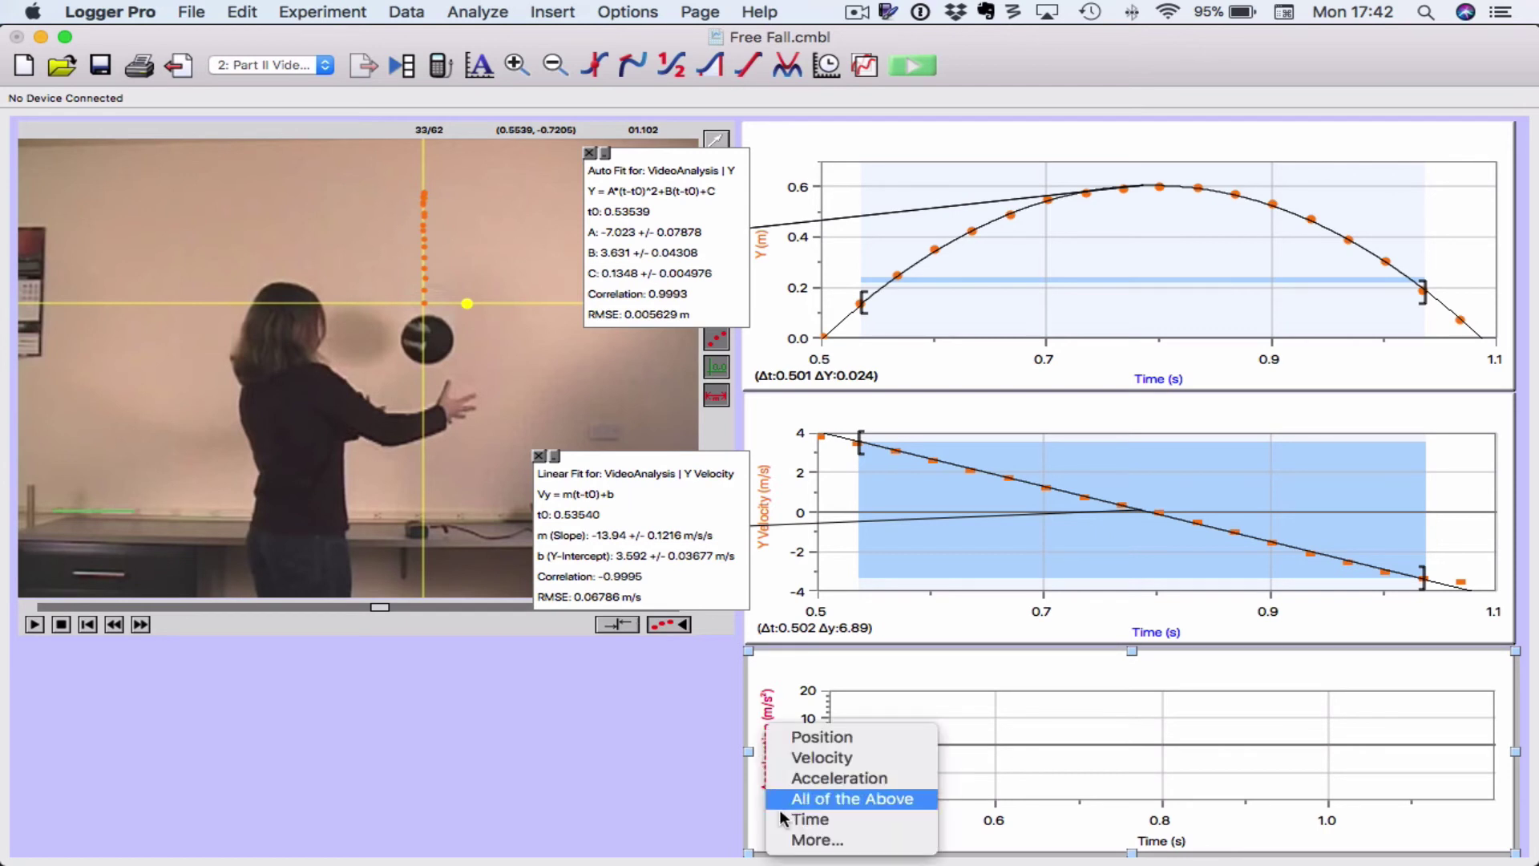
pyautogui.click(799, 839)
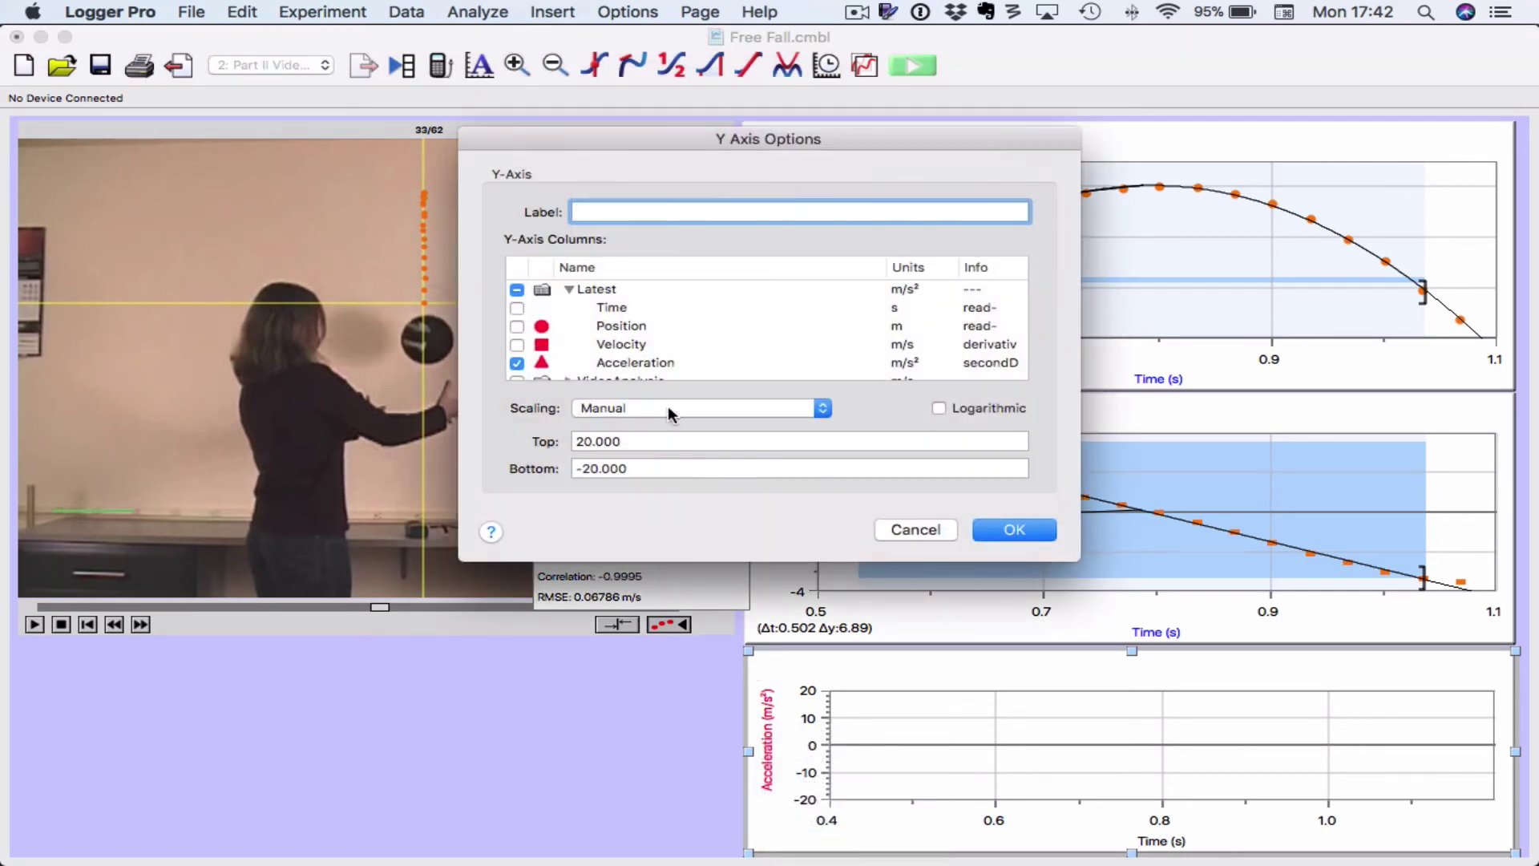
pyautogui.click(918, 529)
pyautogui.click(772, 757)
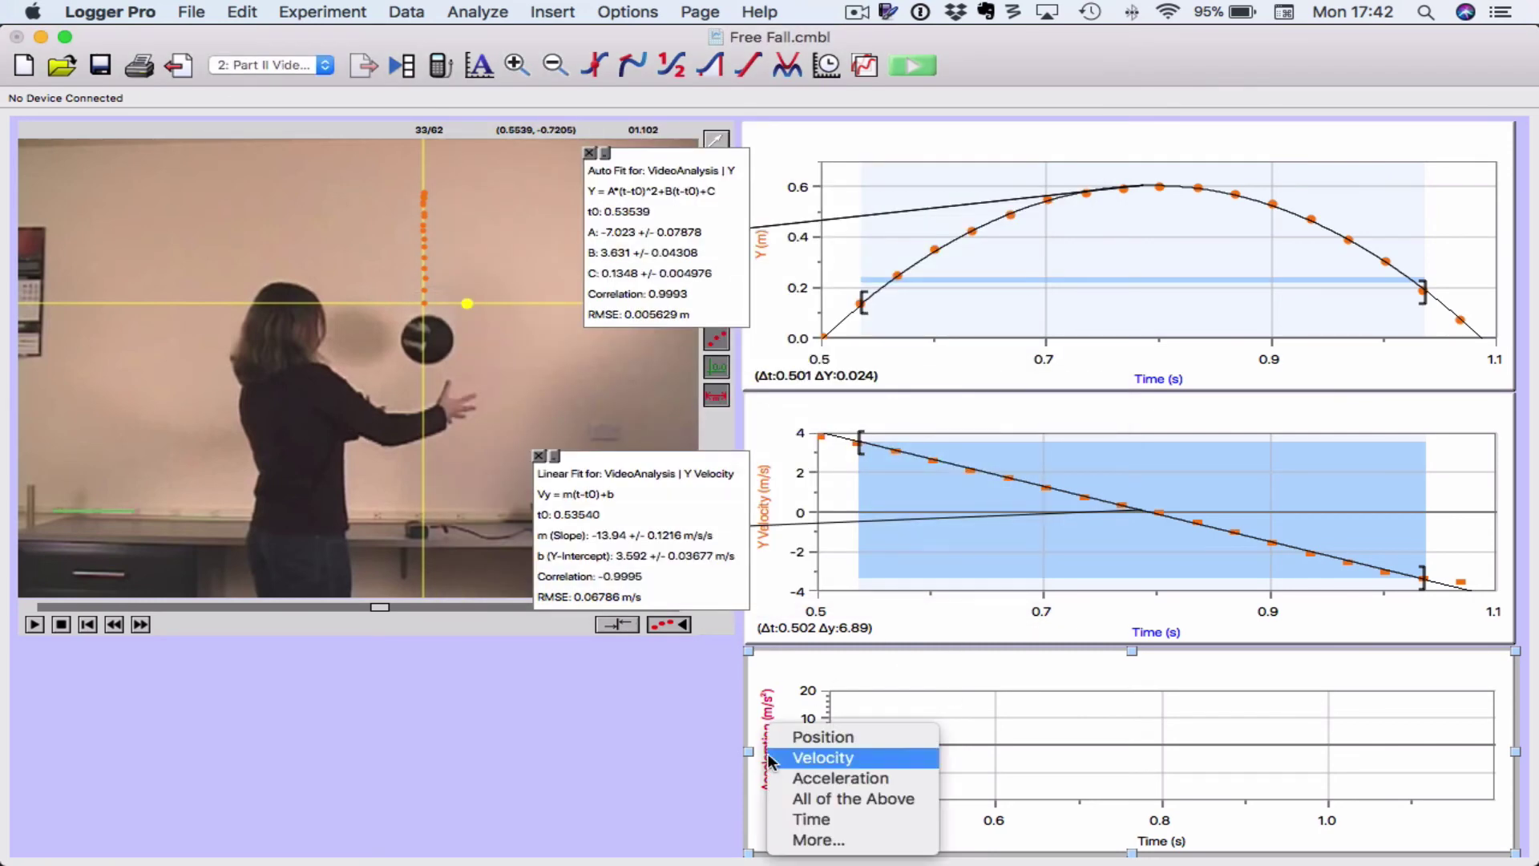
pyautogui.click(802, 839)
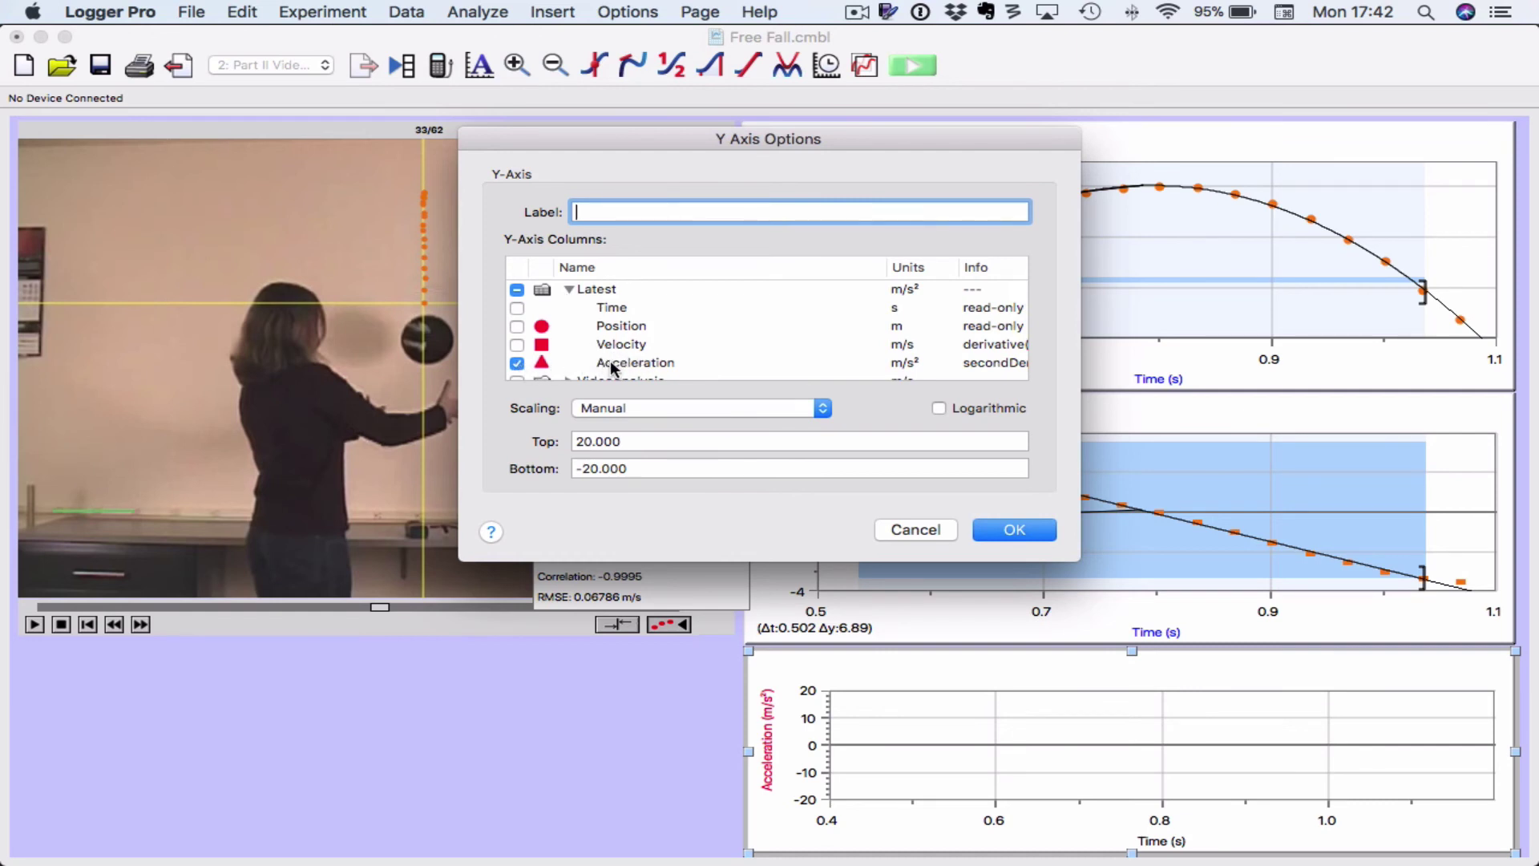
pyautogui.scroll(-1, 559, 341)
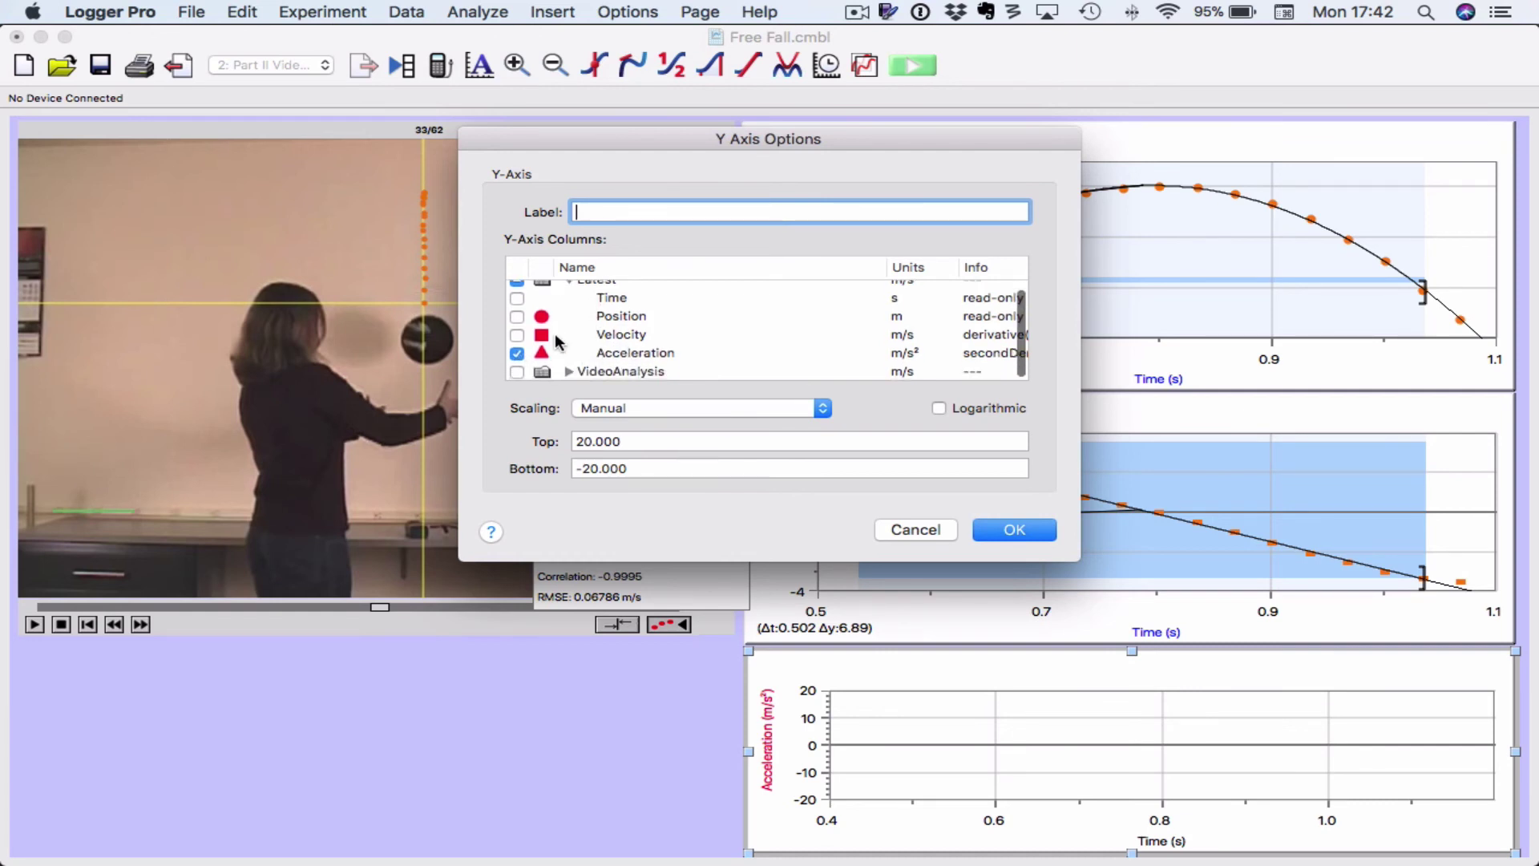
pyautogui.scroll(2, 558, 342)
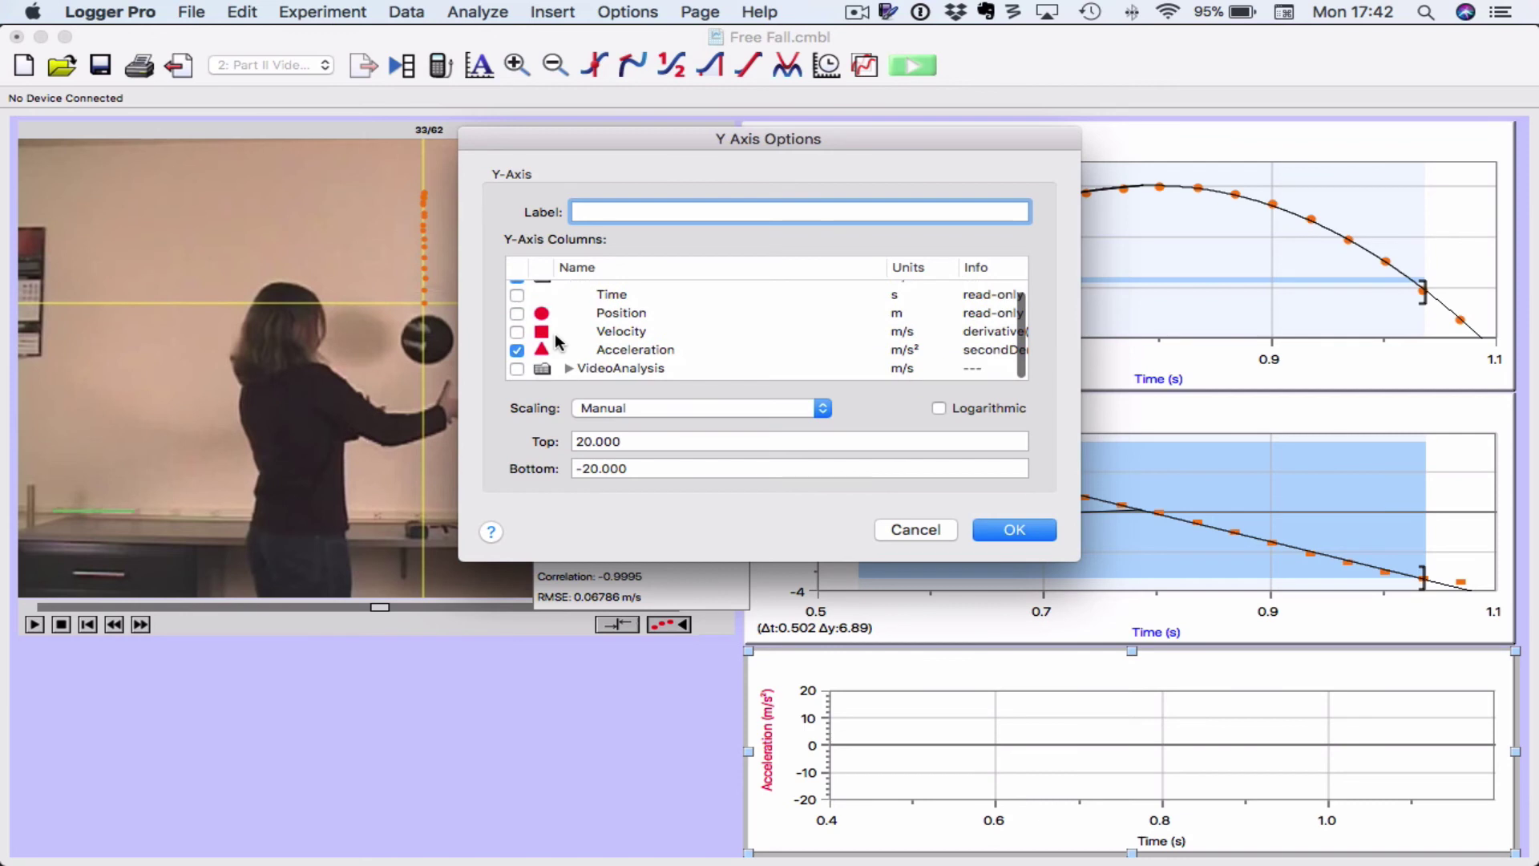
pyautogui.click(518, 361)
pyautogui.scroll(-2, 617, 353)
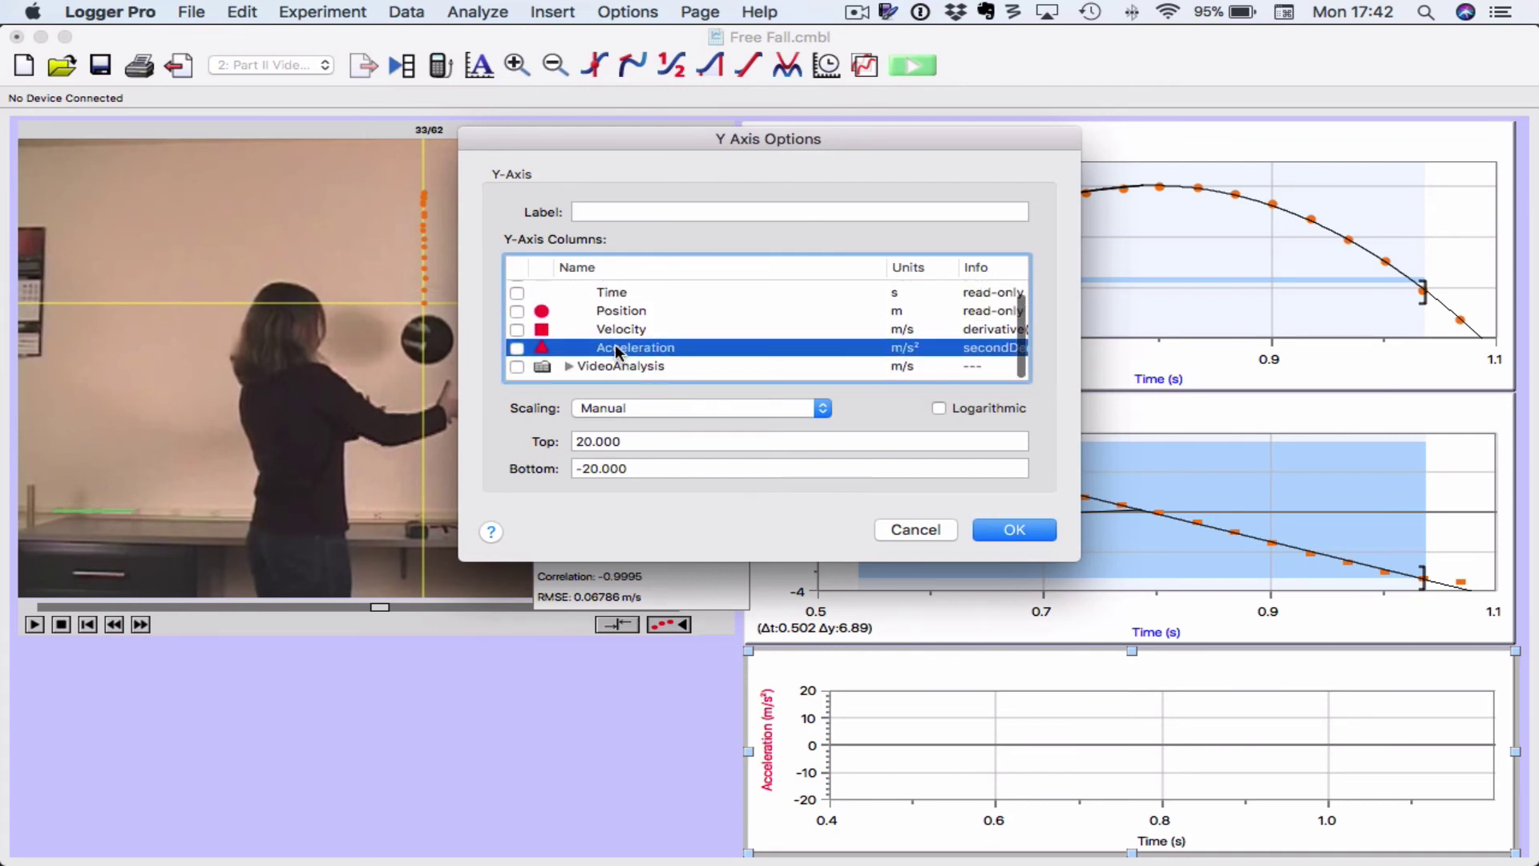
pyautogui.click(568, 372)
pyautogui.scroll(-3, 627, 365)
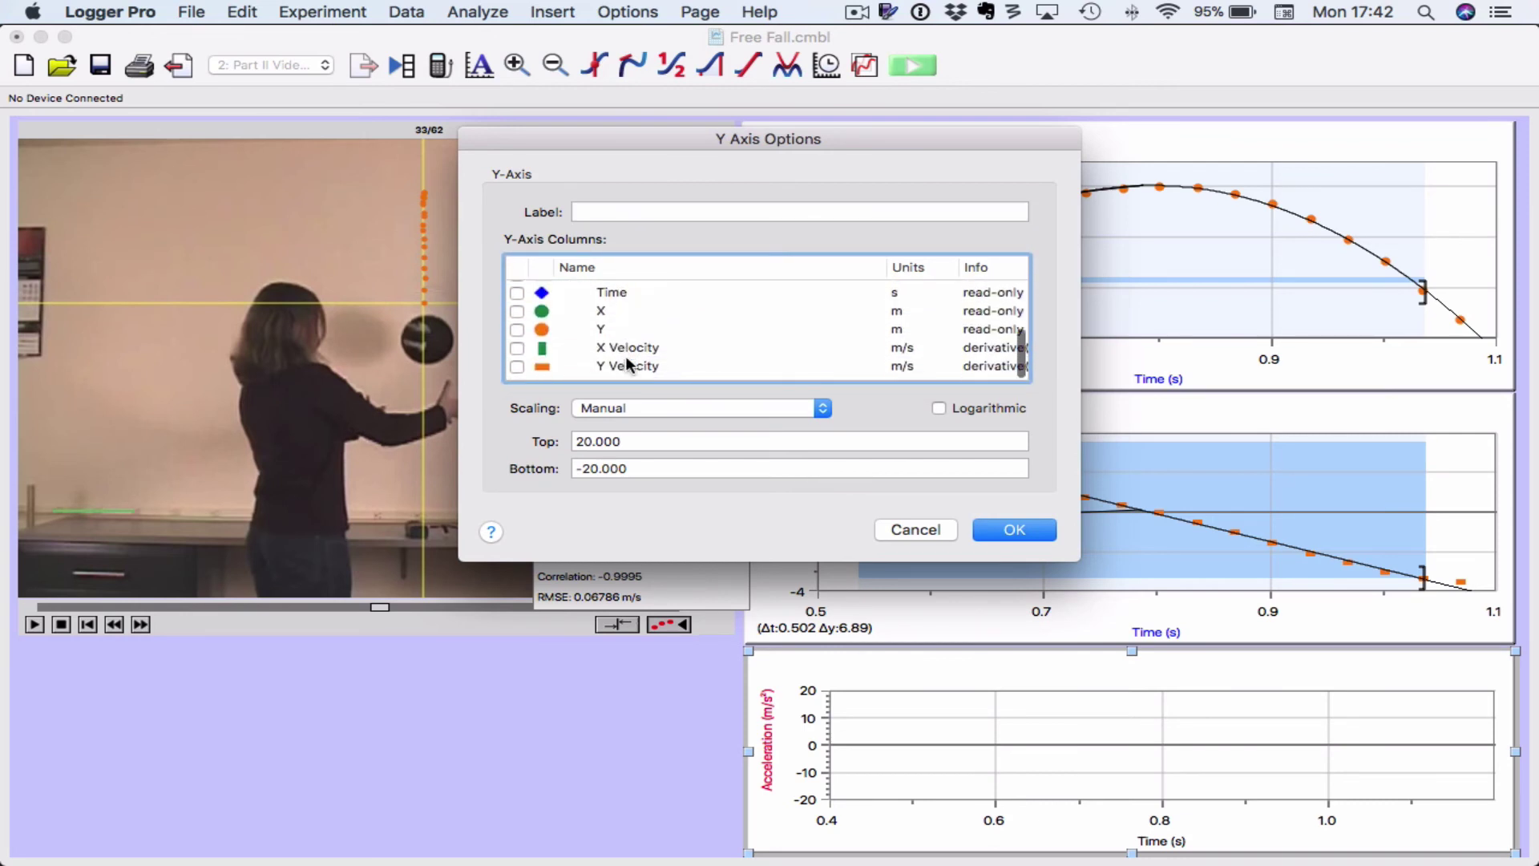
pyautogui.scroll(3, 631, 361)
pyautogui.scroll(-3, 630, 360)
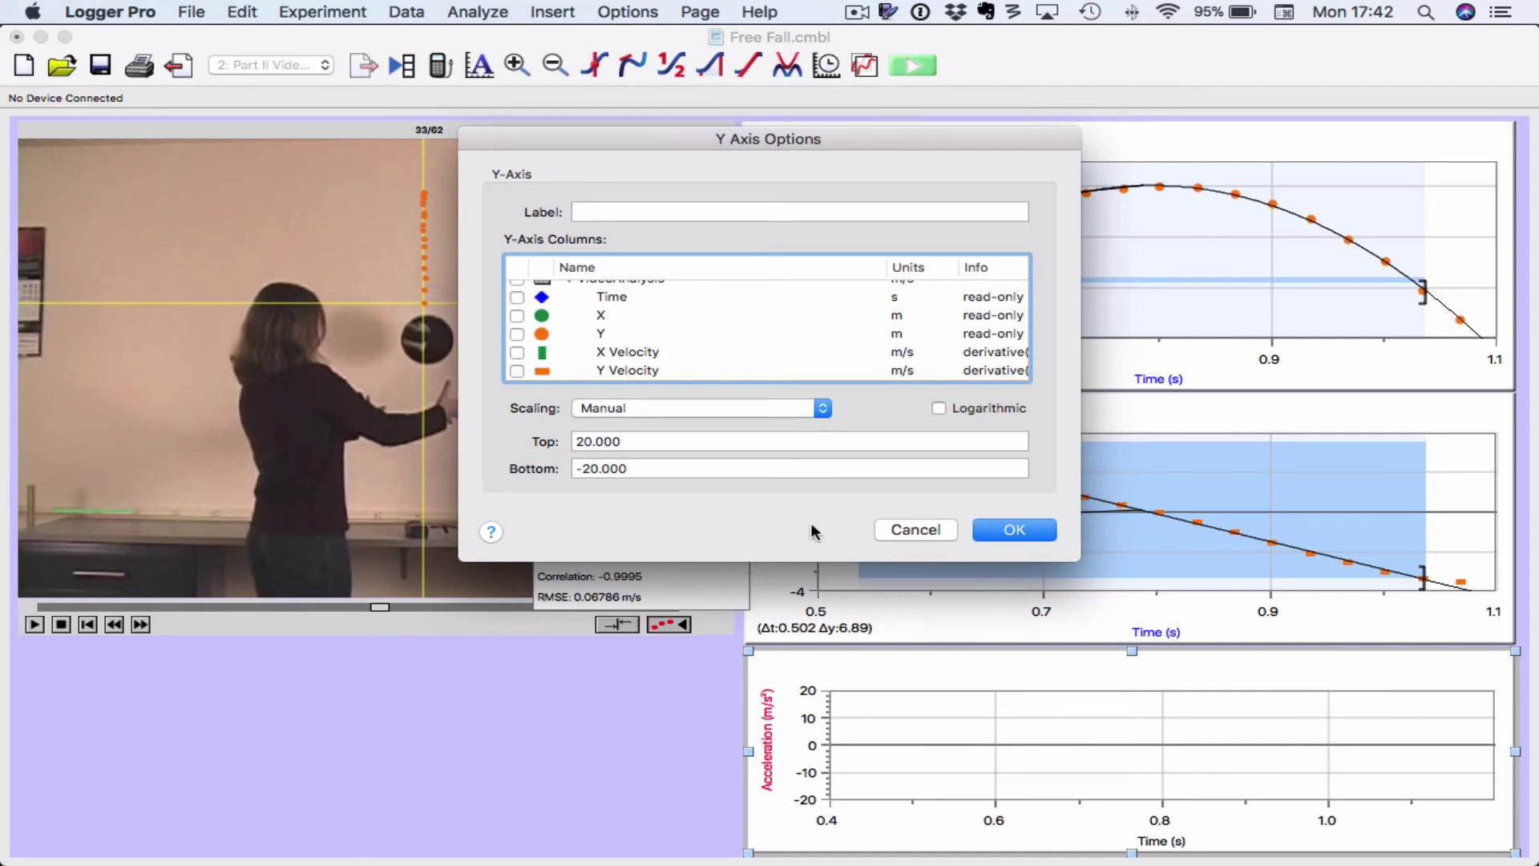
pyautogui.click(994, 530)
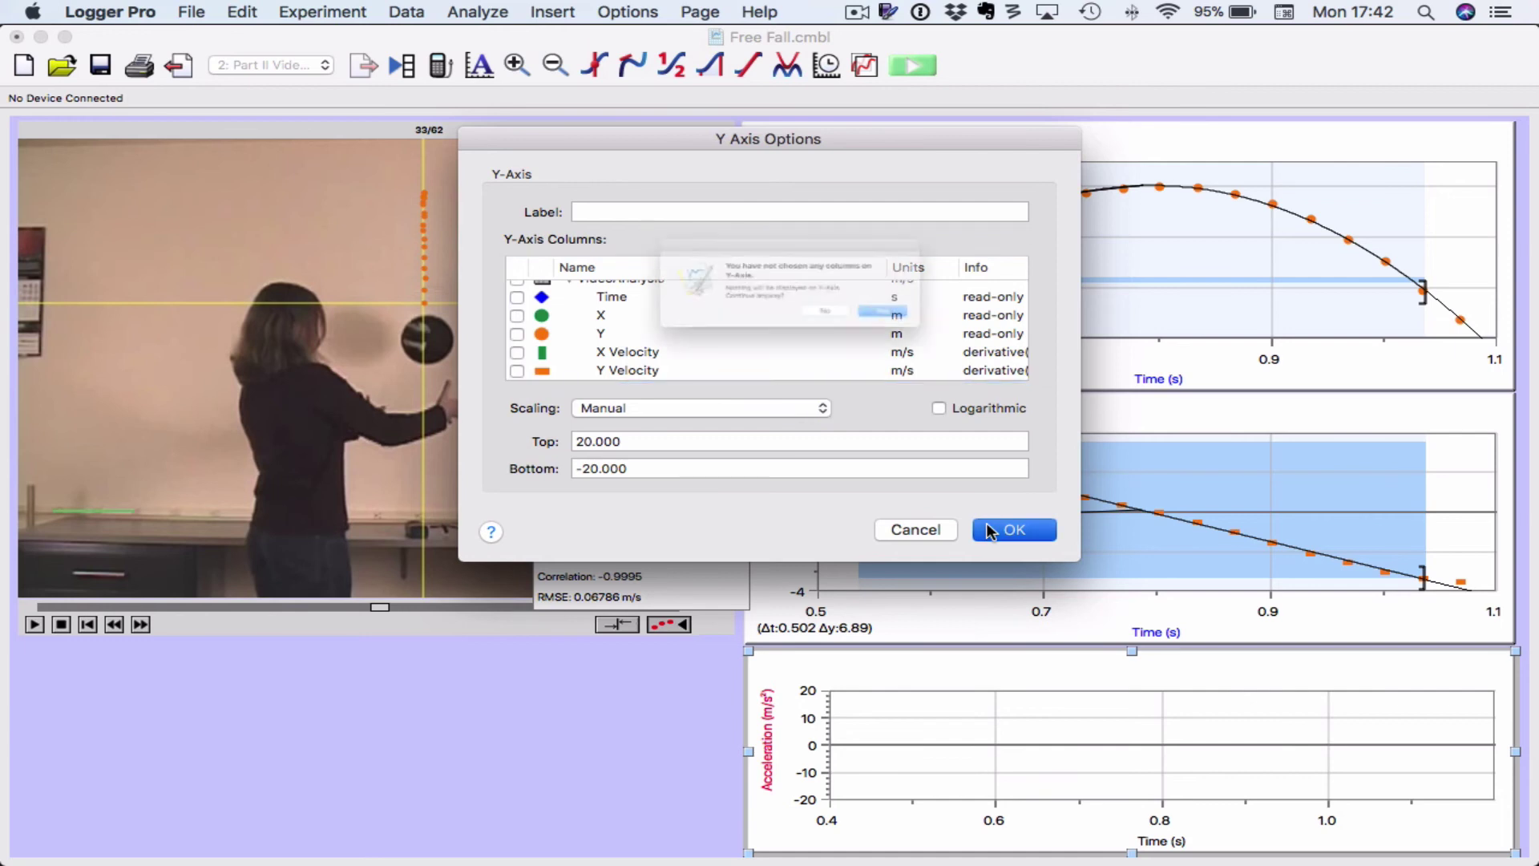
pyautogui.click(887, 338)
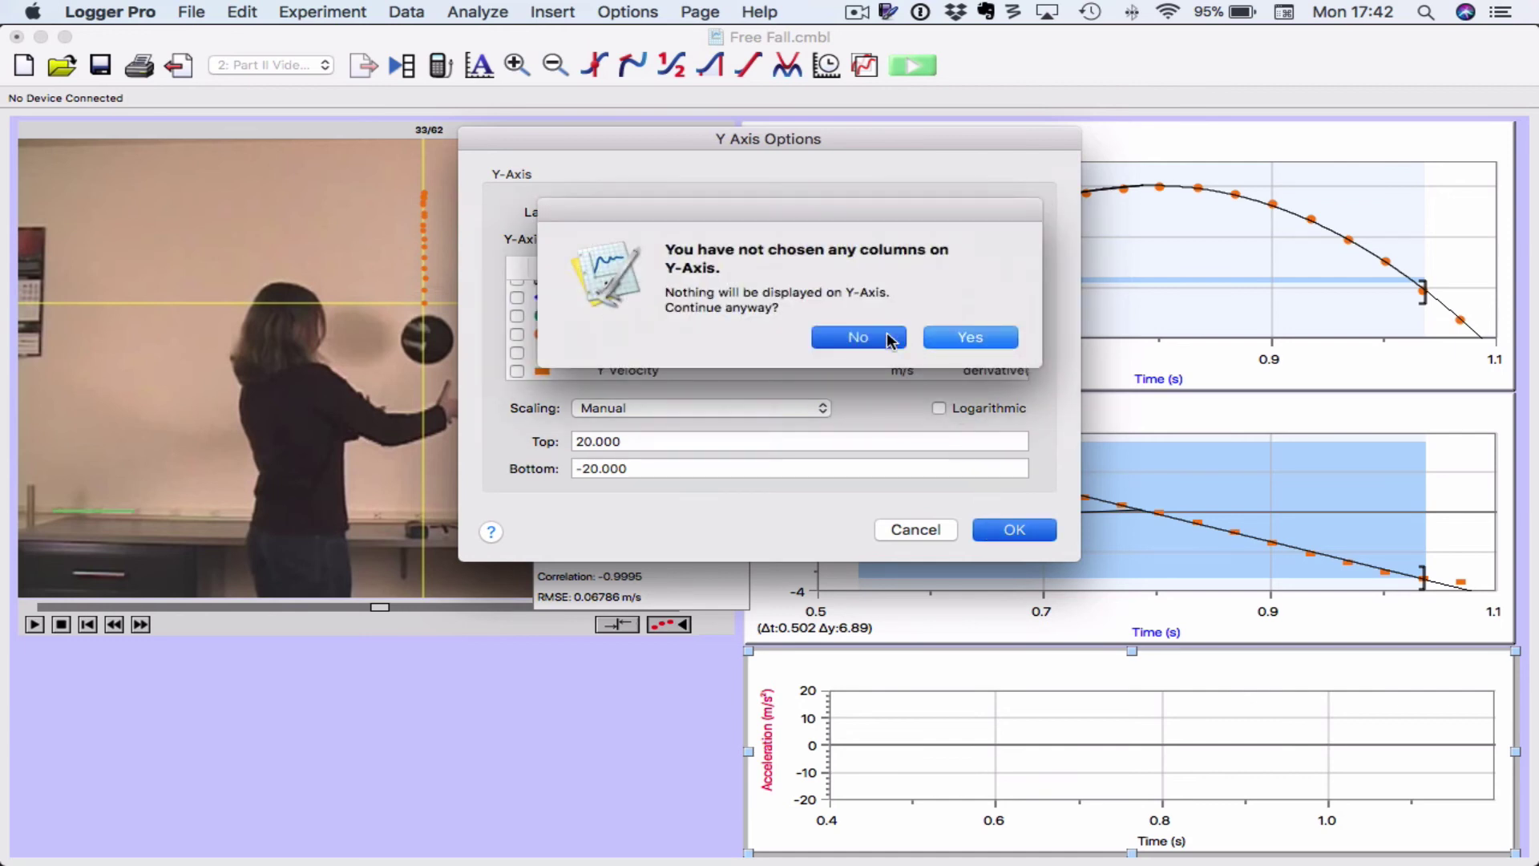
pyautogui.click(930, 530)
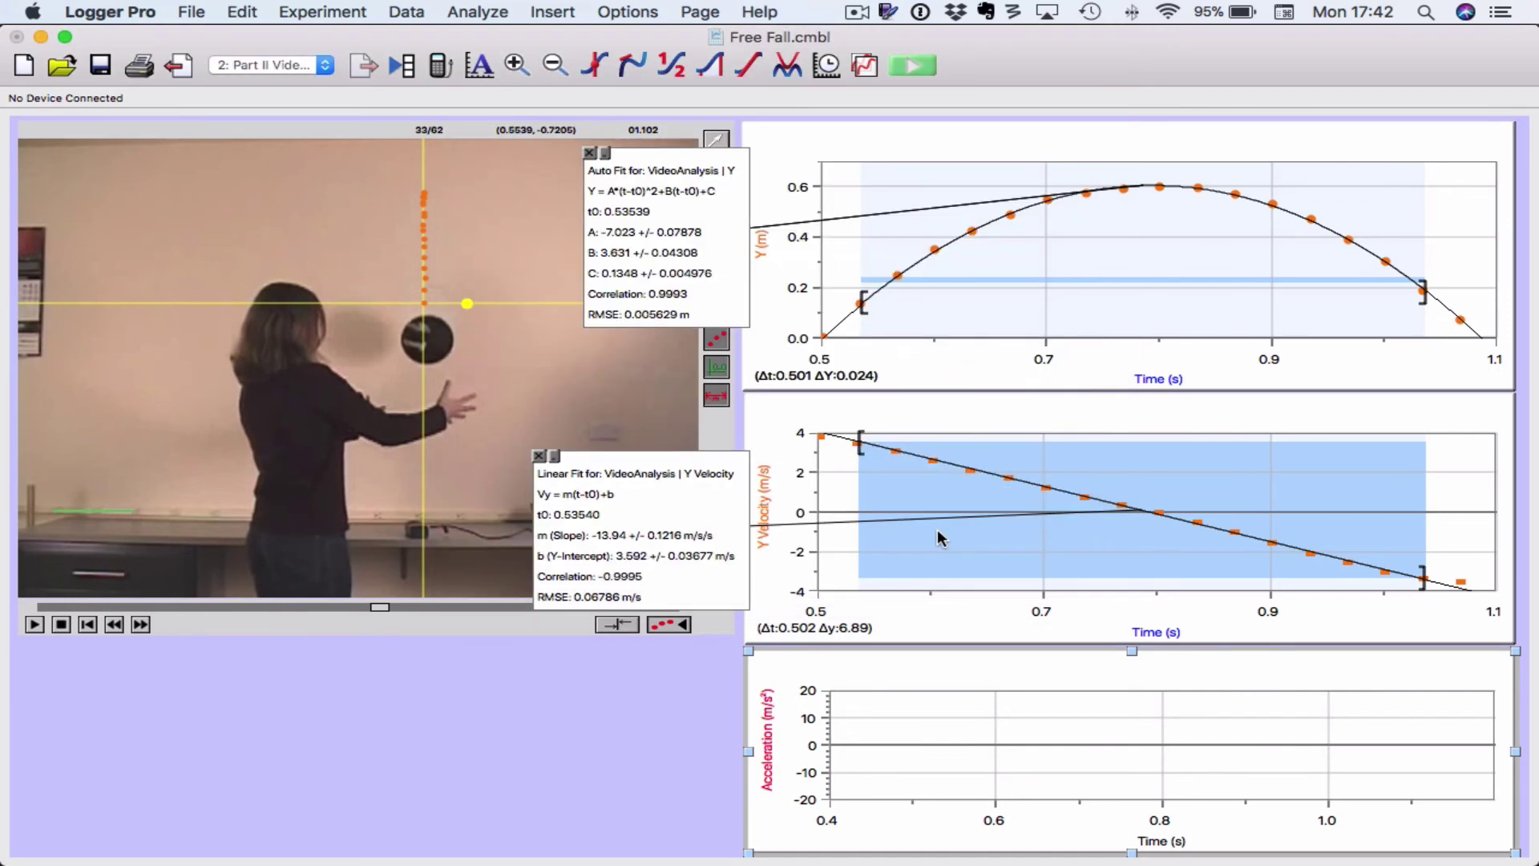
# Start a new calculated column named Acceleration with units m/s^2
pyautogui.click(406, 12)
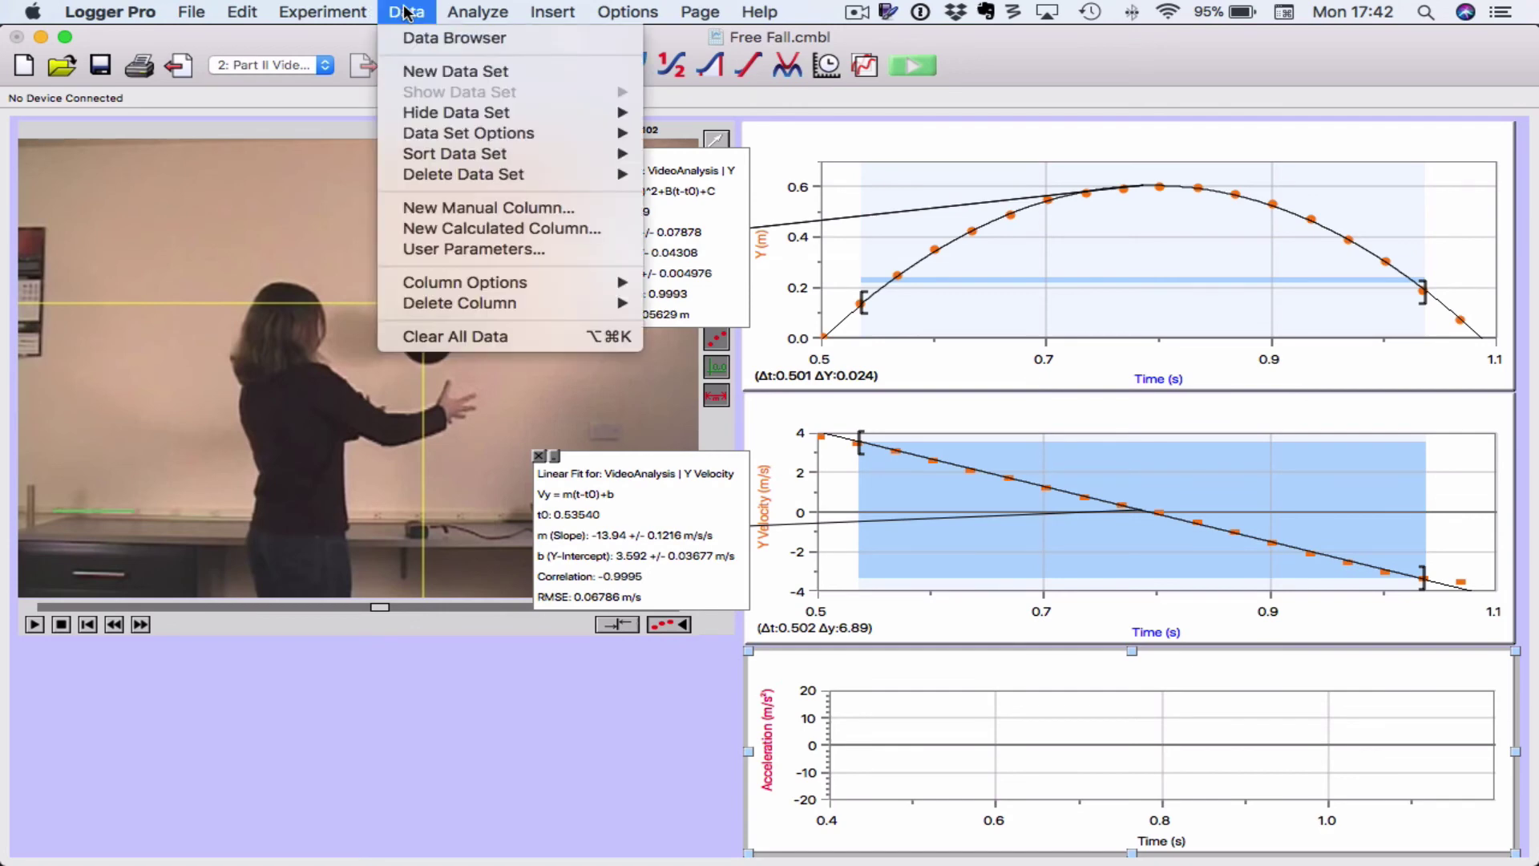
pyautogui.click(452, 228)
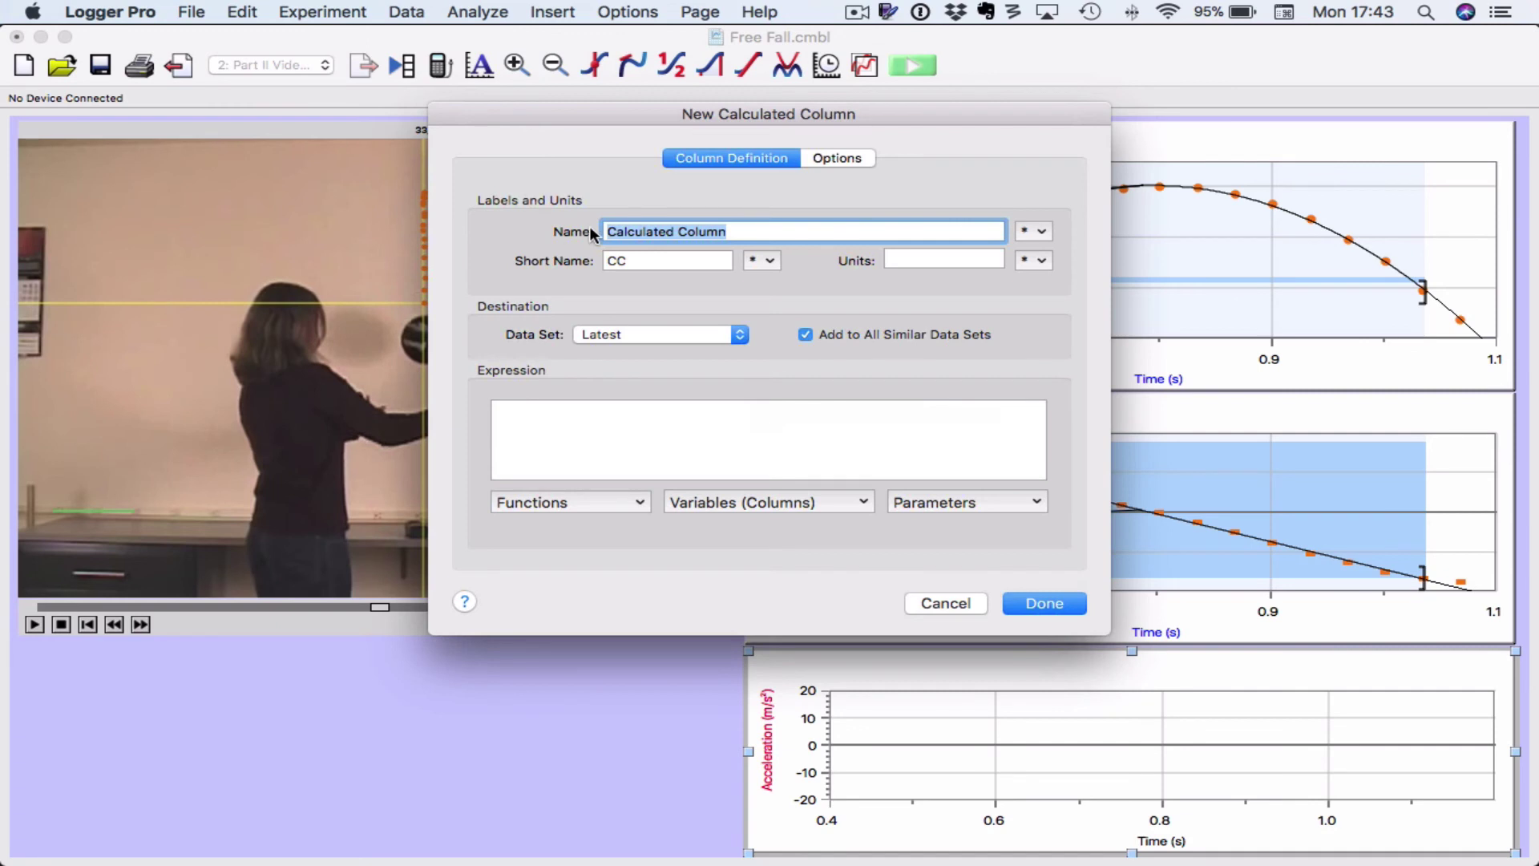
pyautogui.write('Acc')
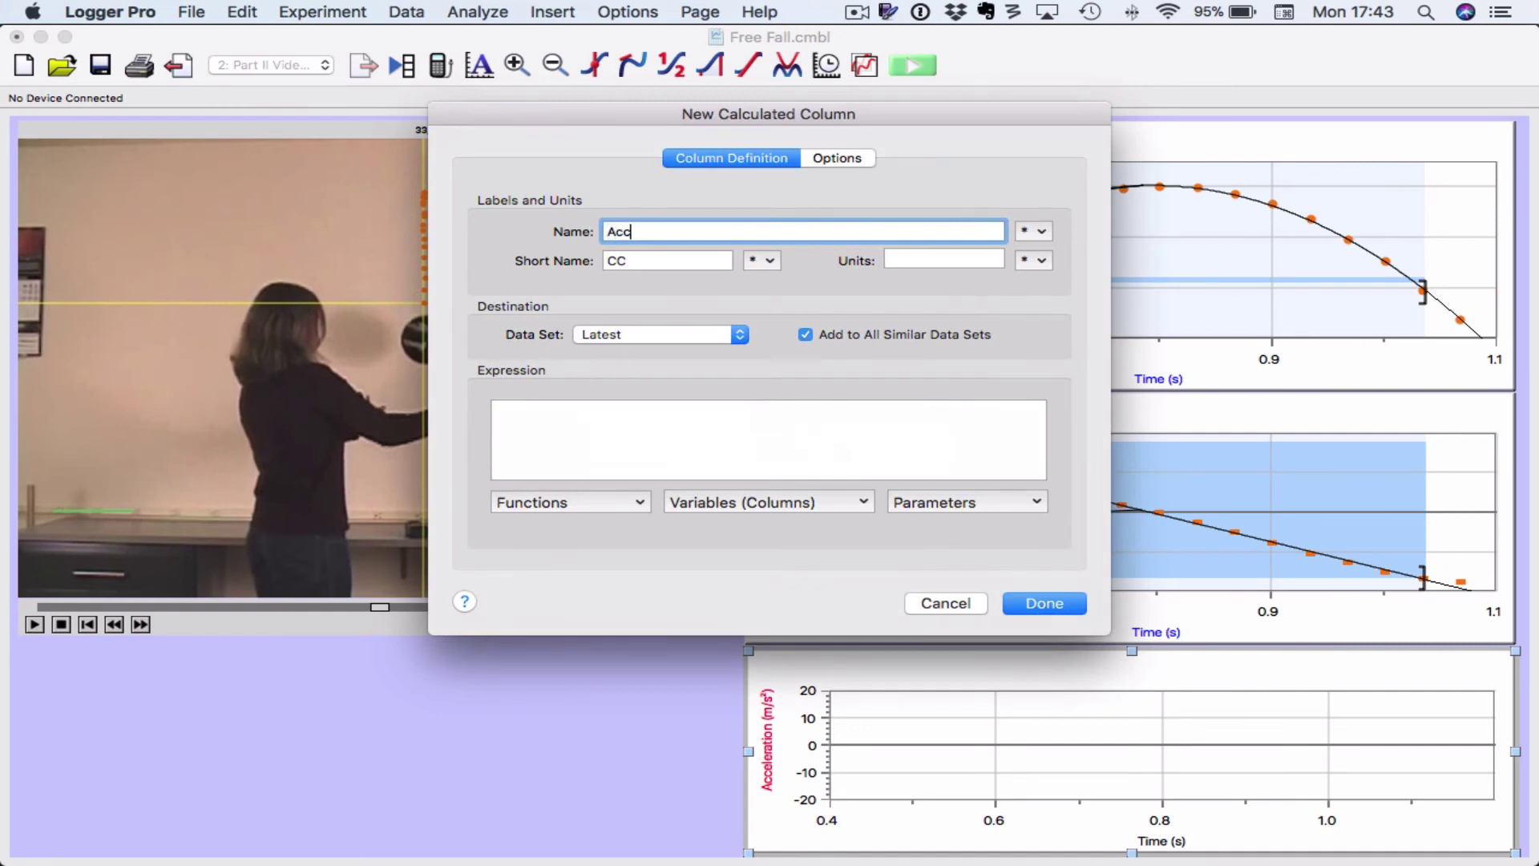
pyautogui.write('eleration')
pyautogui.press('Tab')
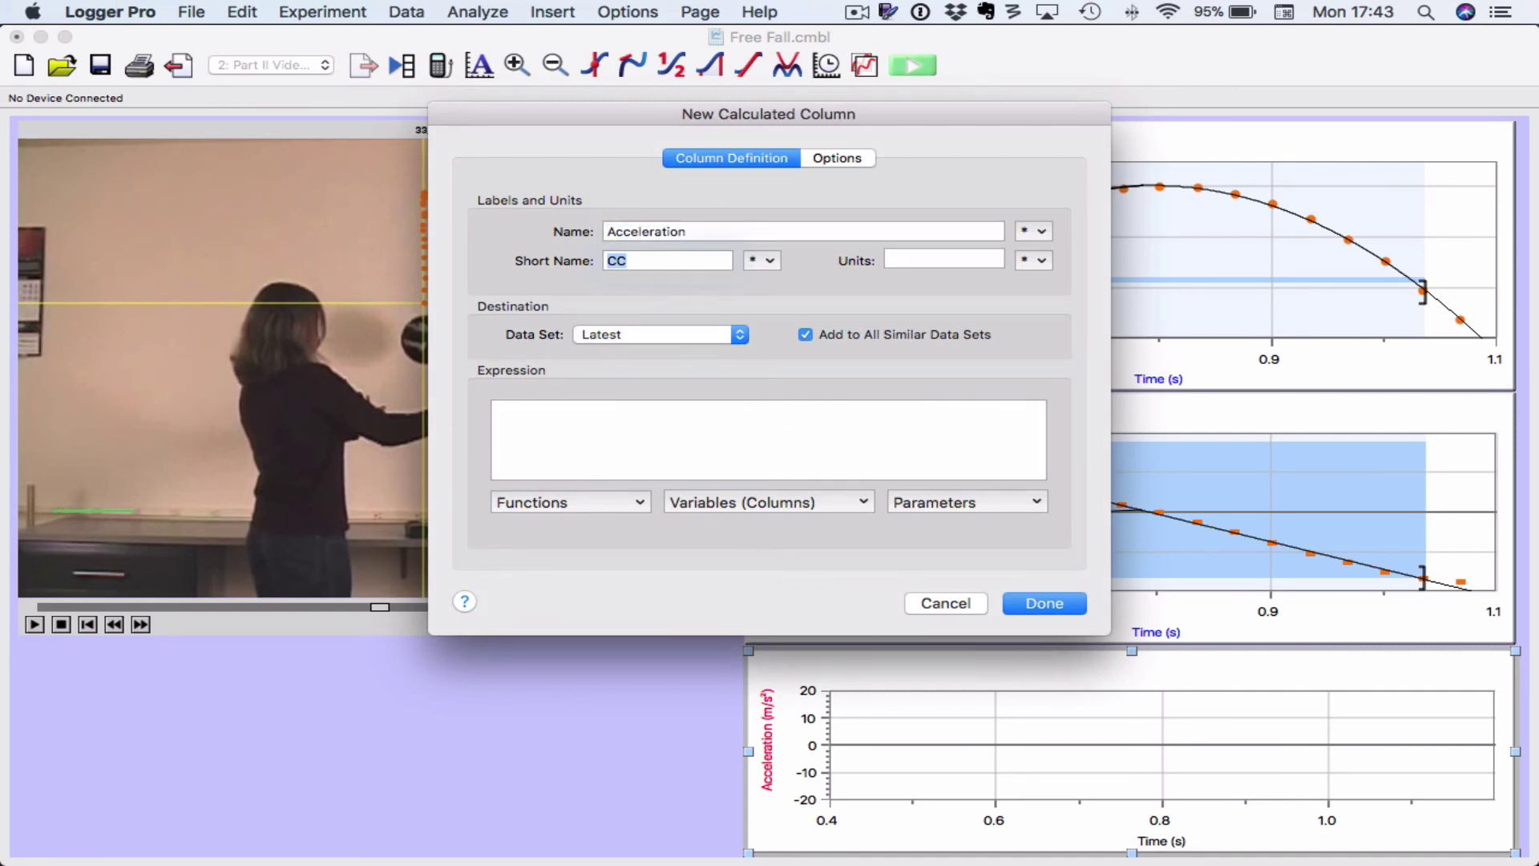
pyautogui.press('Tab')
pyautogui.write('m/')
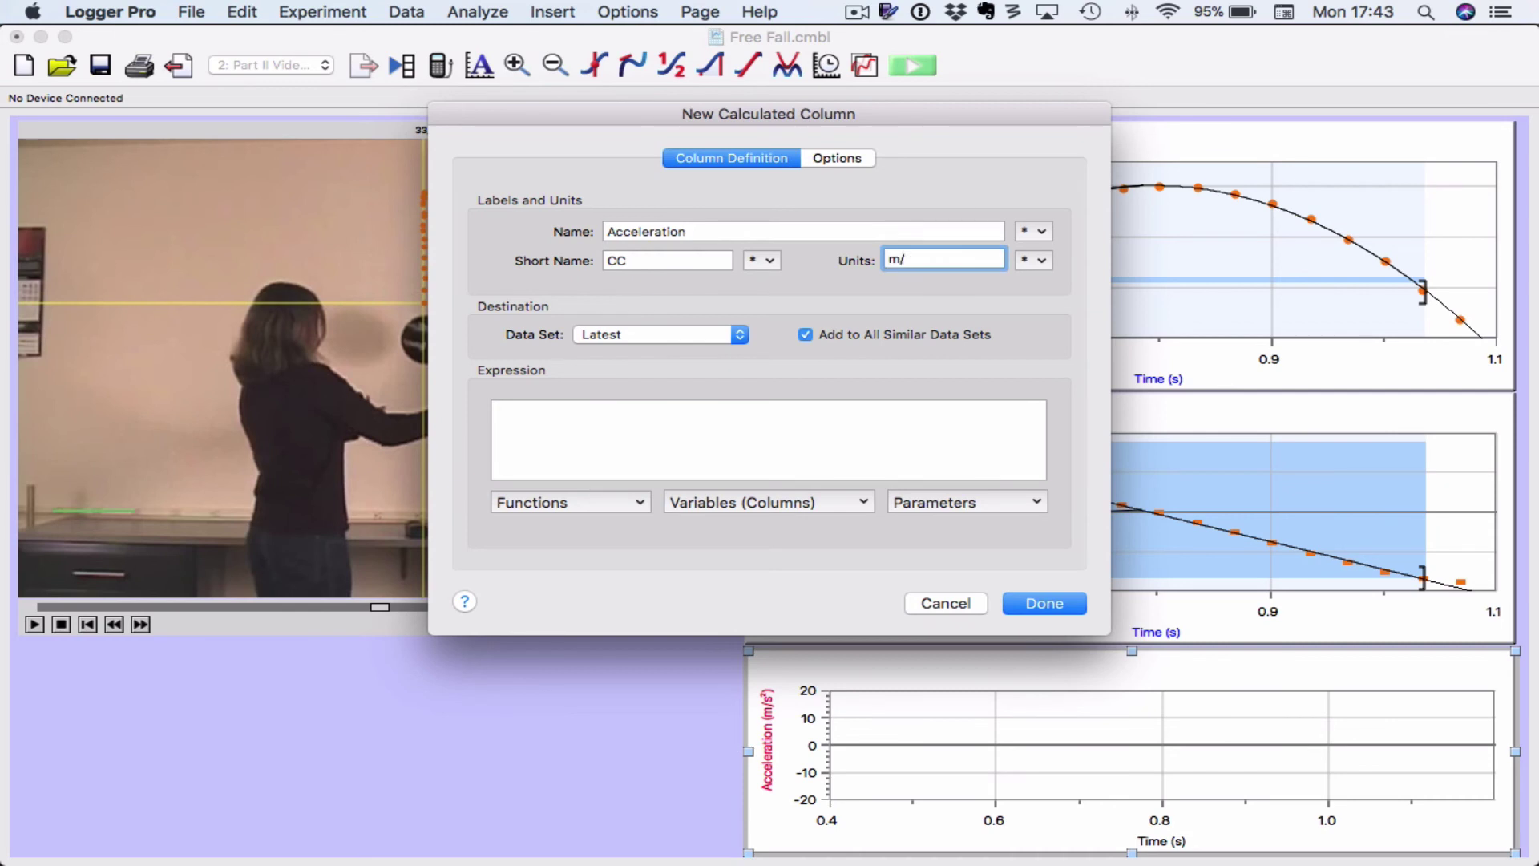
pyautogui.write('s')
pyautogui.write('-s')
pyautogui.press('BackSpace')
pyautogui.press('BackSpace')
pyautogui.write('^2')
# Assign the calculated column to the VideoAnalysis data set, define it as secondDerivative("Y") and create it
pyautogui.click(739, 338)
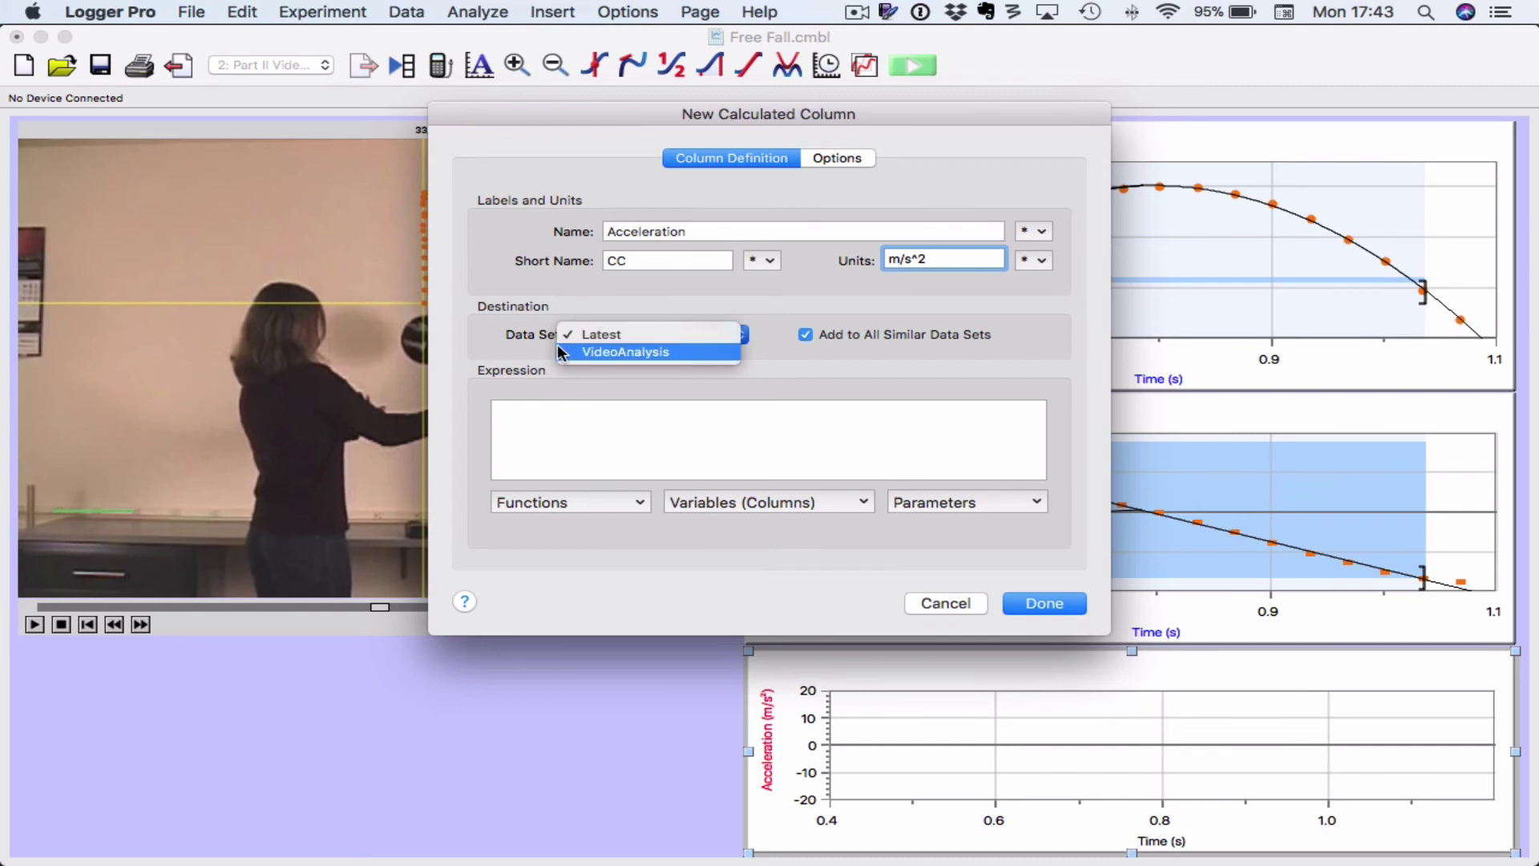
pyautogui.click(597, 351)
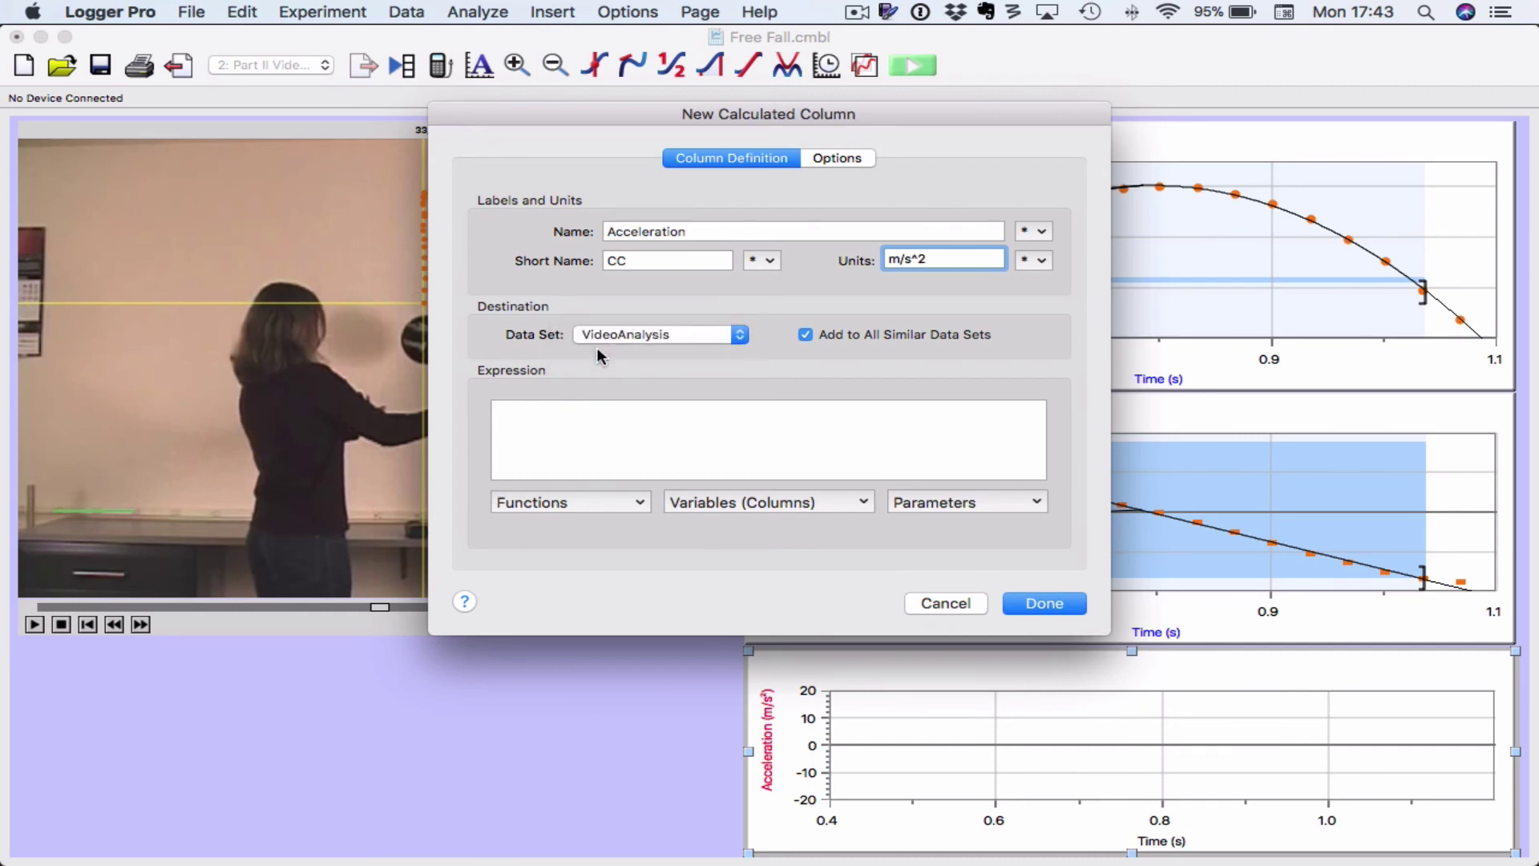
pyautogui.click(617, 419)
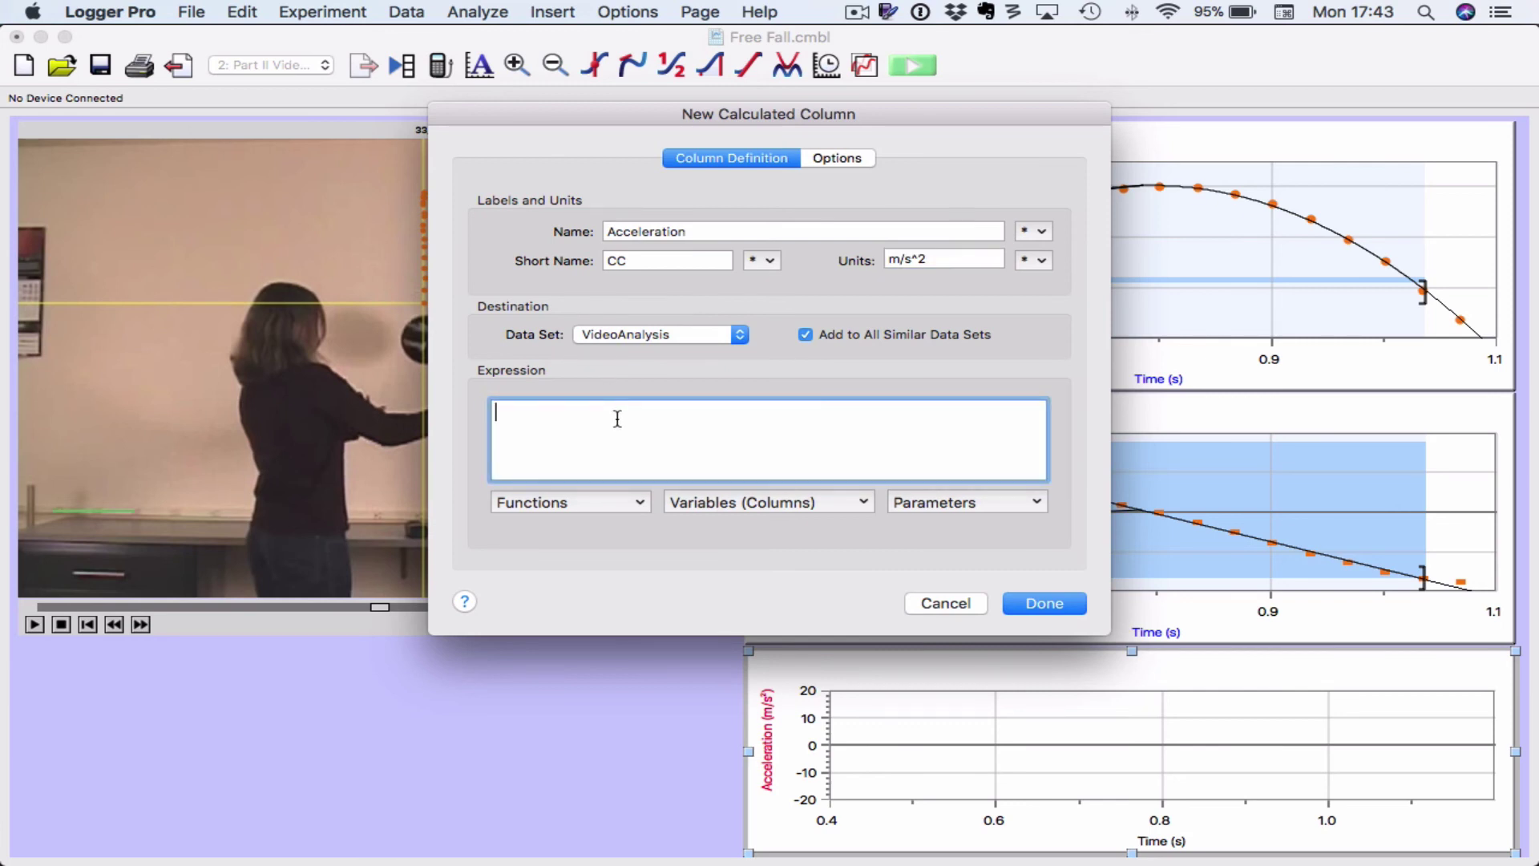
pyautogui.click(624, 507)
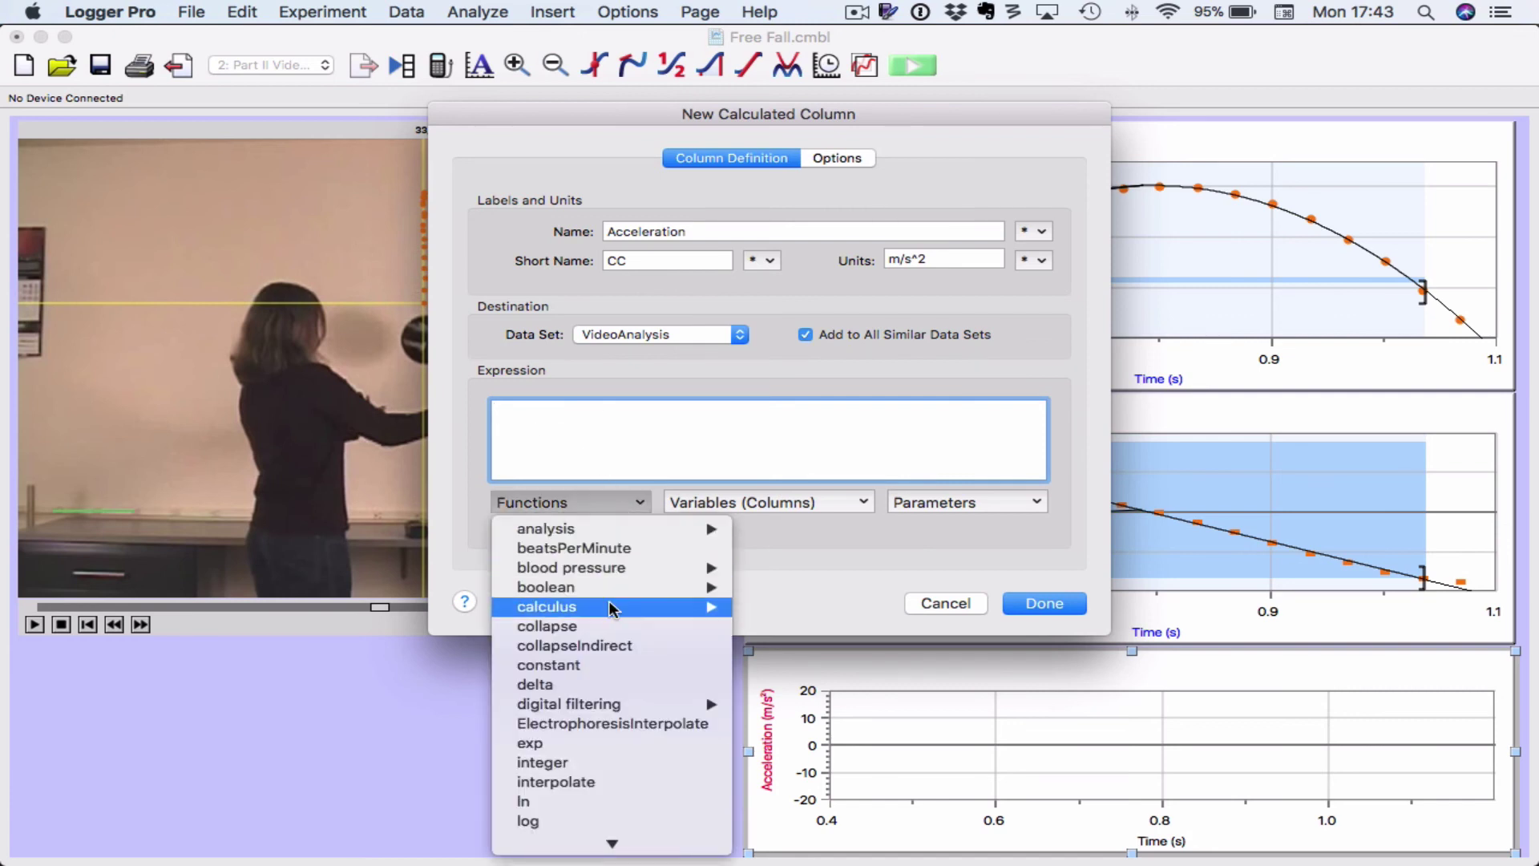
pyautogui.moveTo(664, 609)
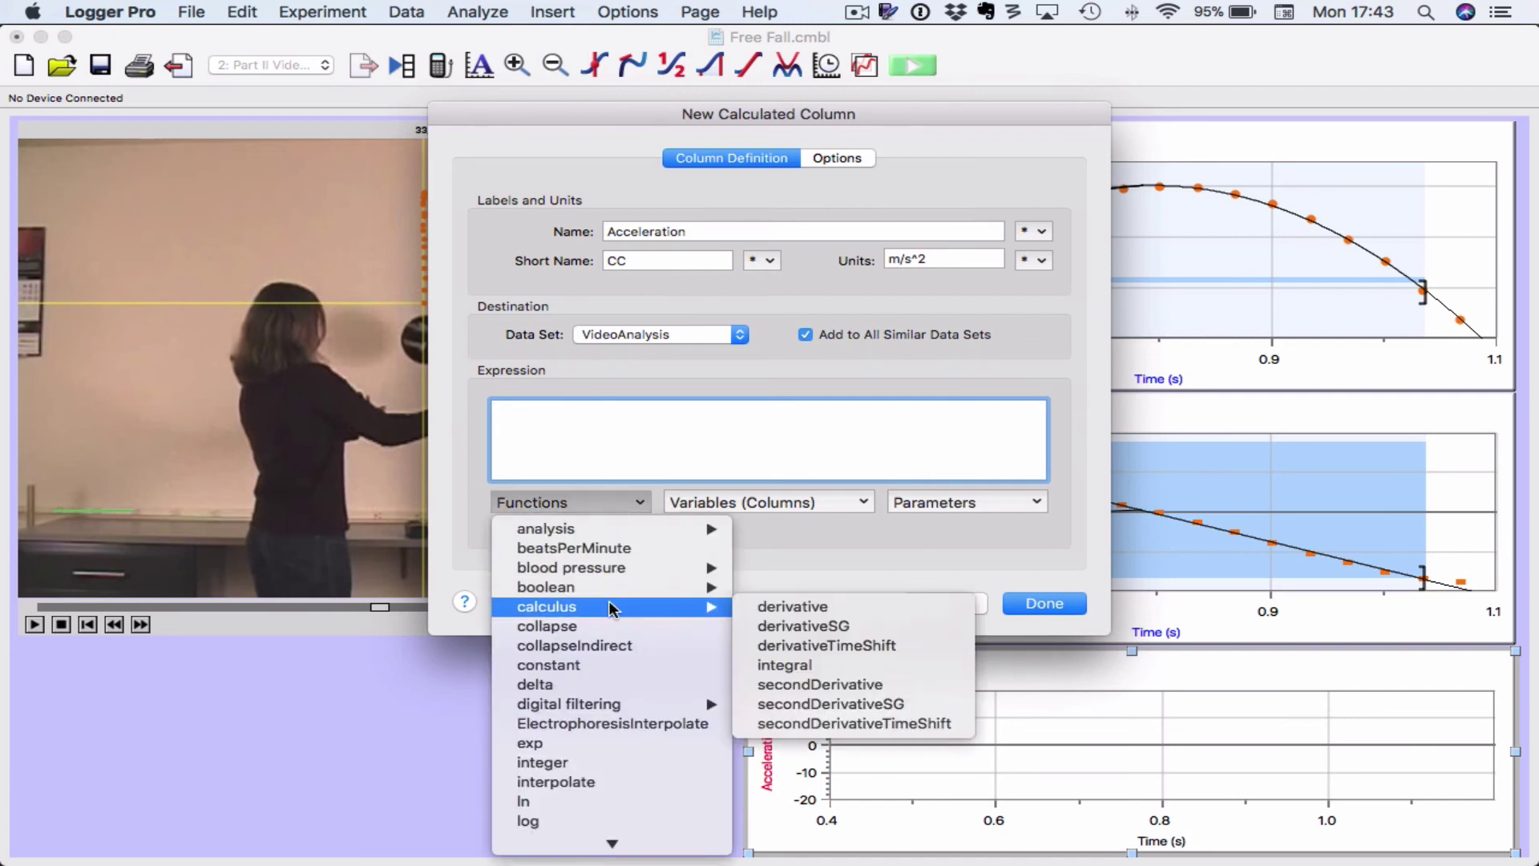
pyautogui.click(827, 688)
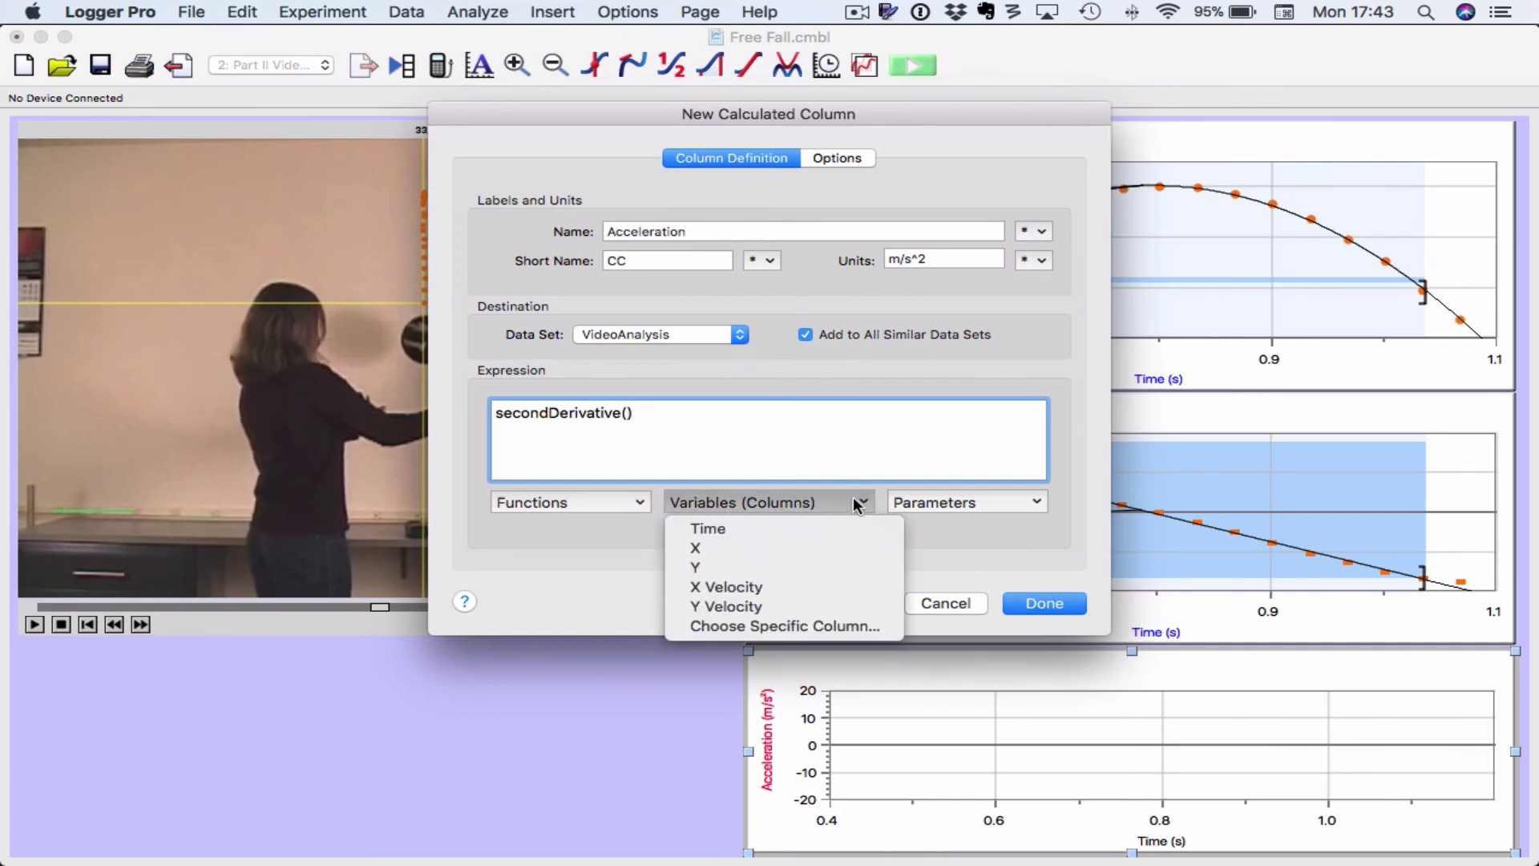
pyautogui.click(853, 561)
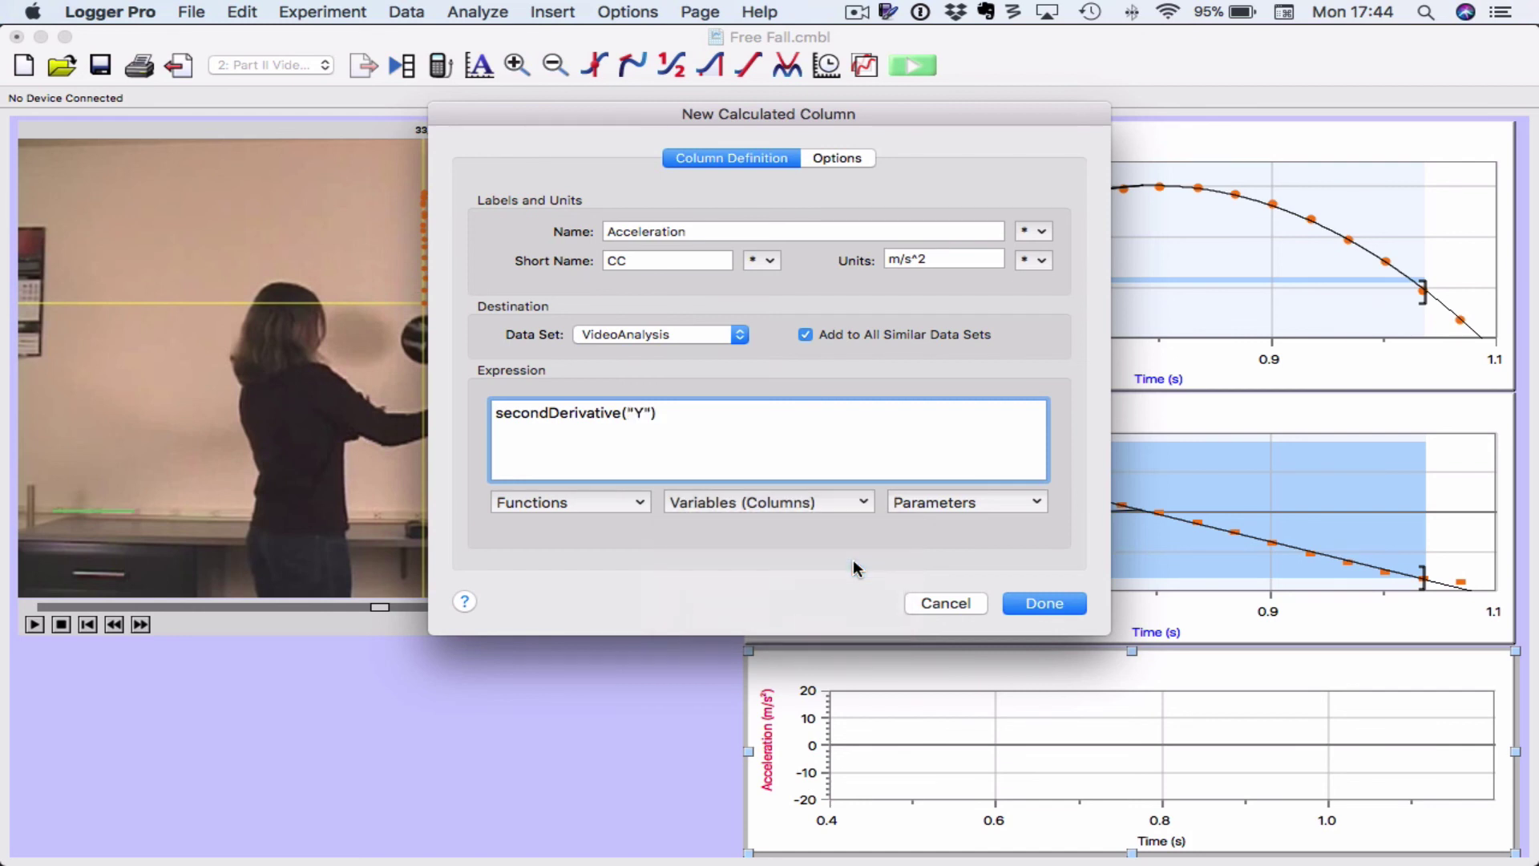
pyautogui.click(1034, 604)
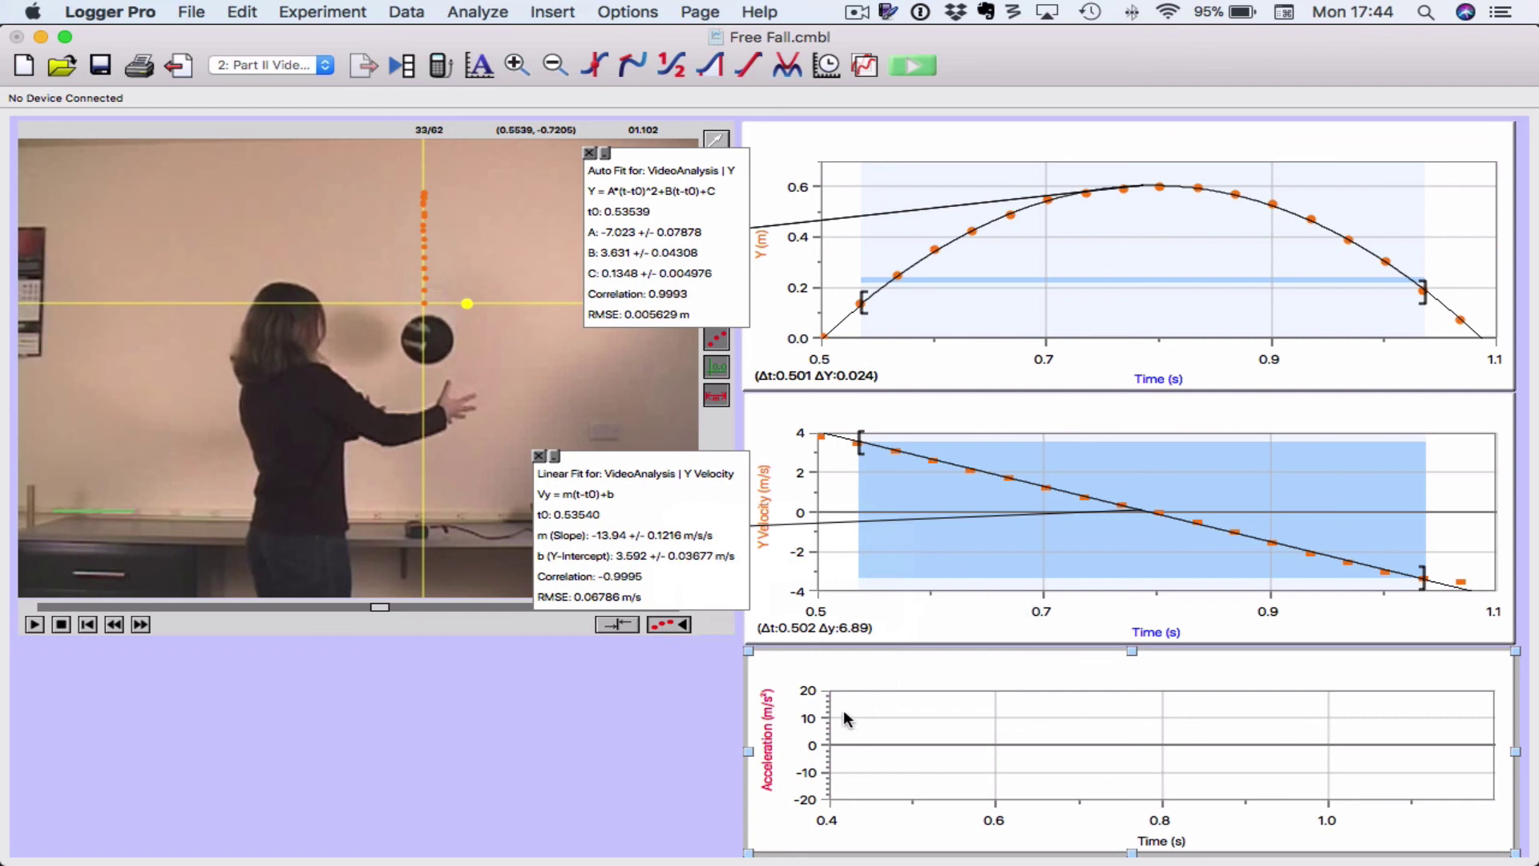
# Replace the Latest Acceleration column with the VideoAnalysis Acceleration column on the third graph's vertical axis
pyautogui.click(772, 726)
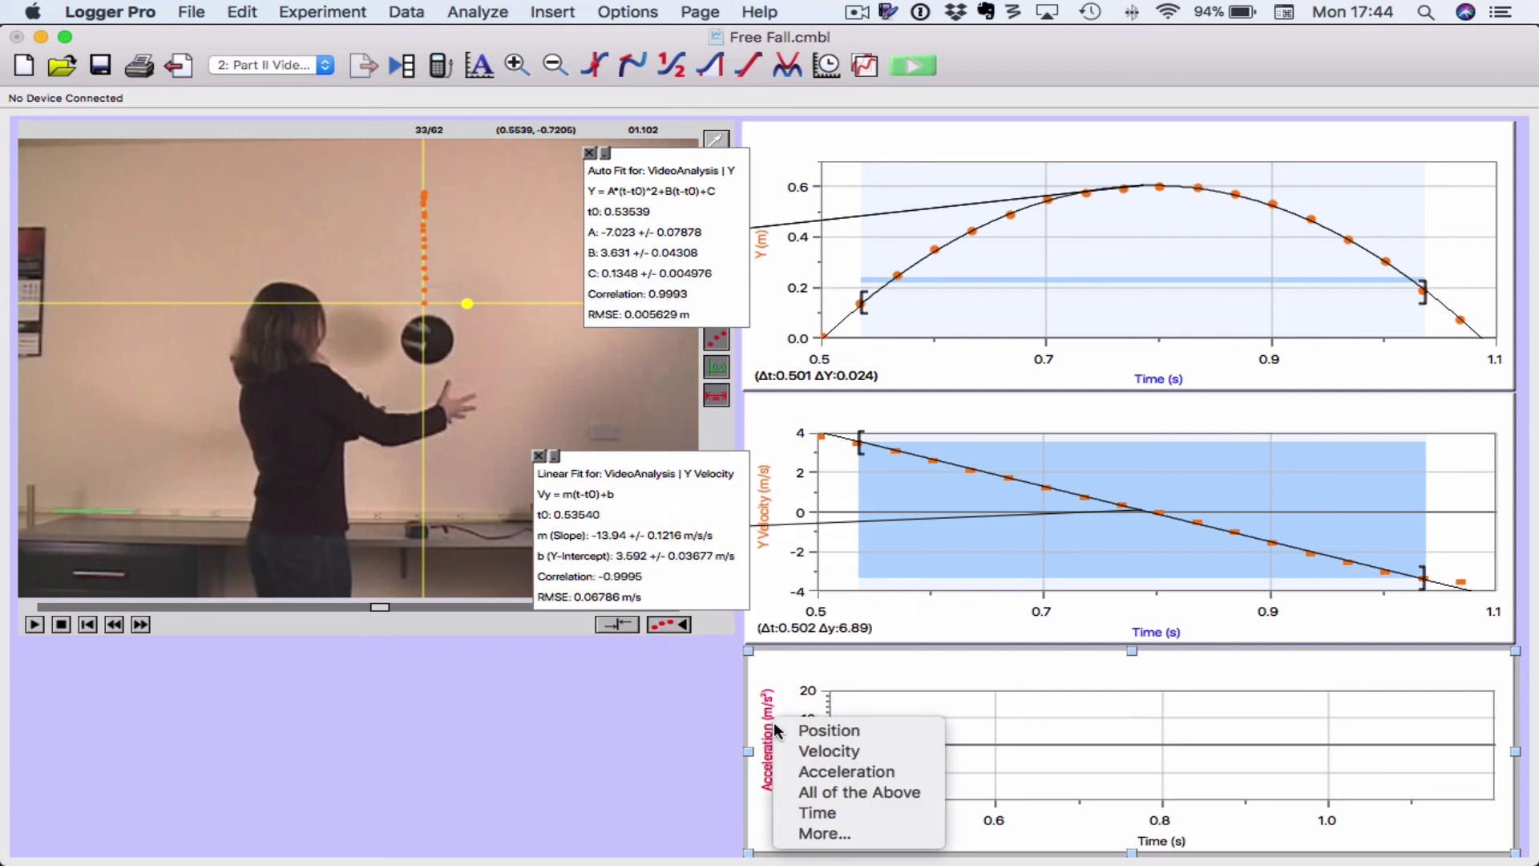
pyautogui.click(807, 835)
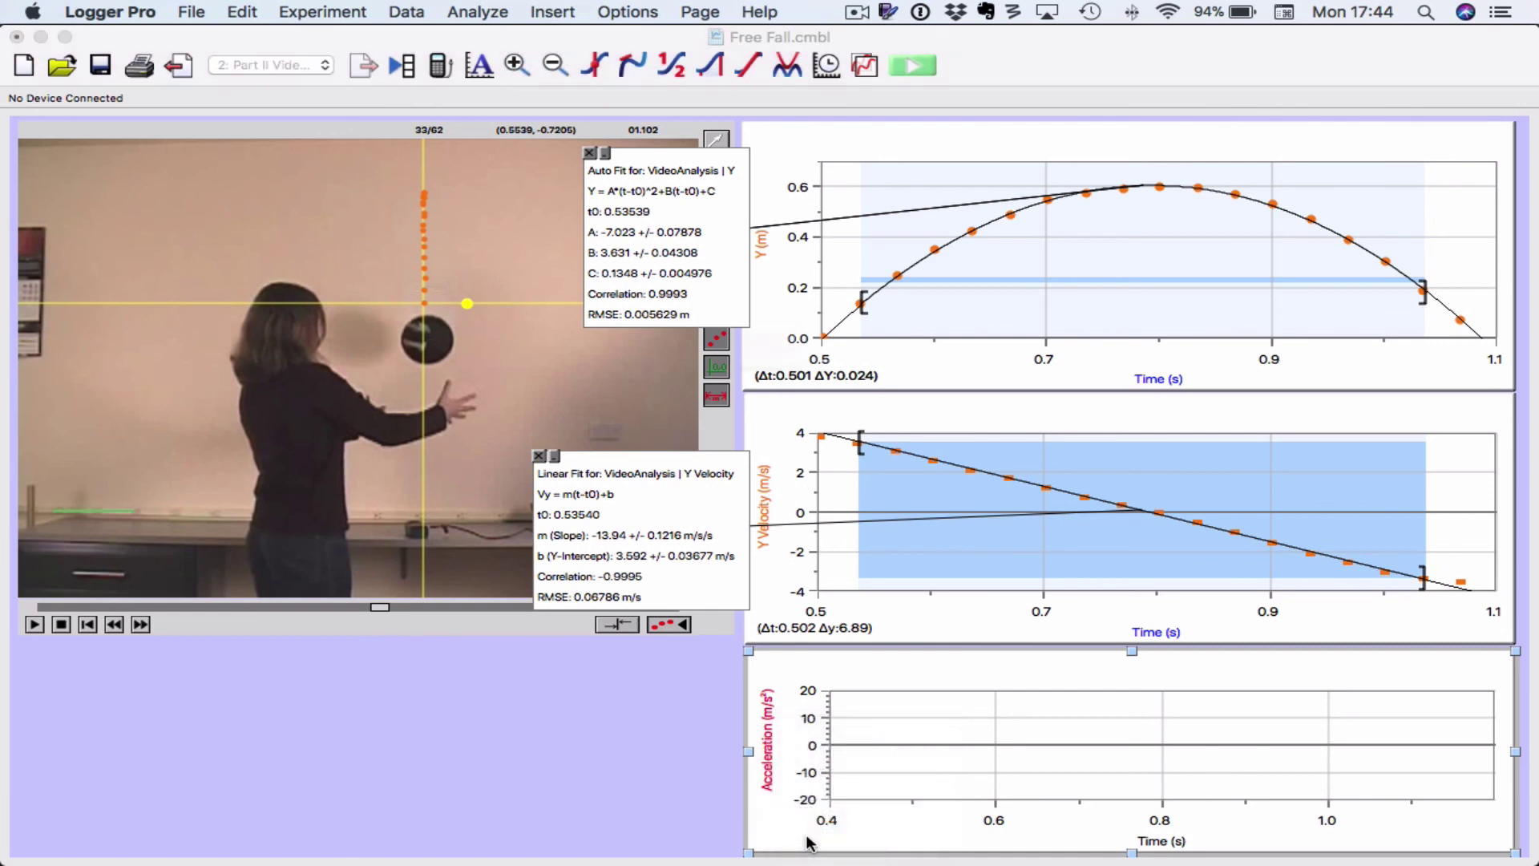
pyautogui.click(518, 365)
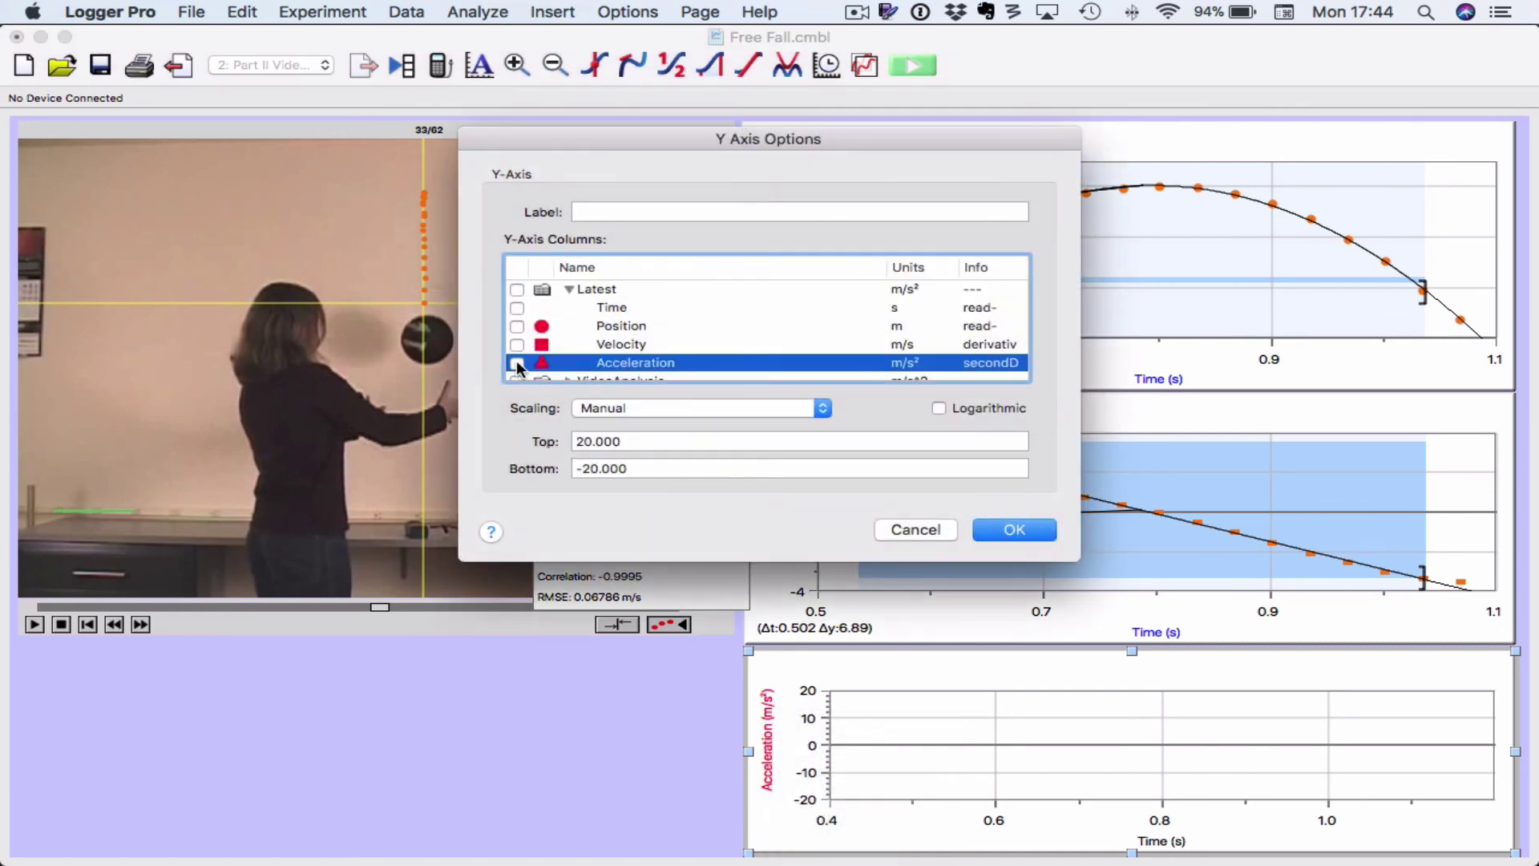
pyautogui.scroll(-1, 583, 346)
pyautogui.scroll(1, 582, 346)
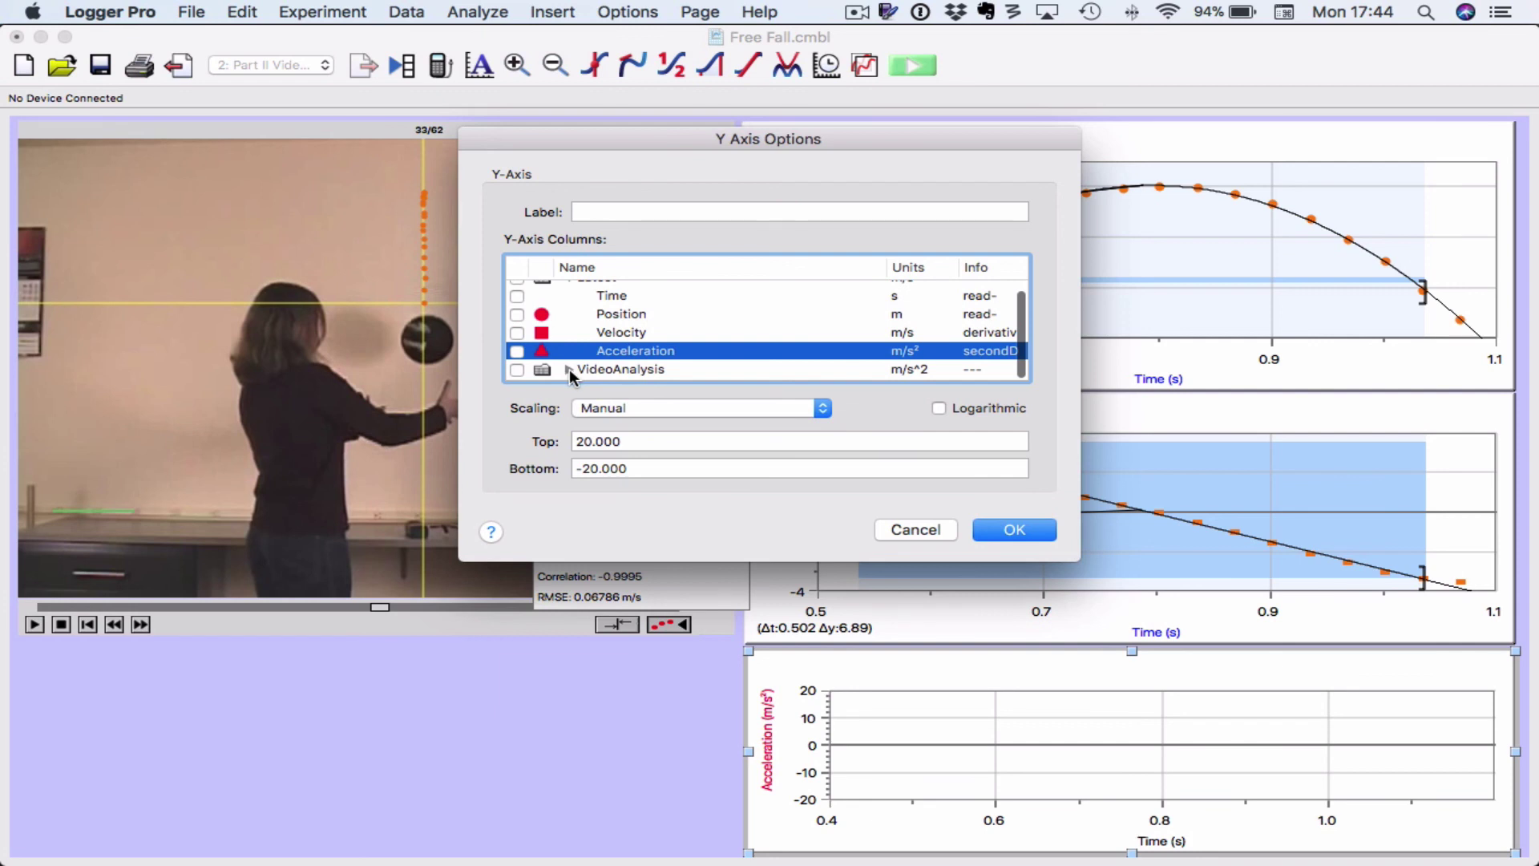
pyautogui.click(569, 369)
pyautogui.scroll(-5, 572, 376)
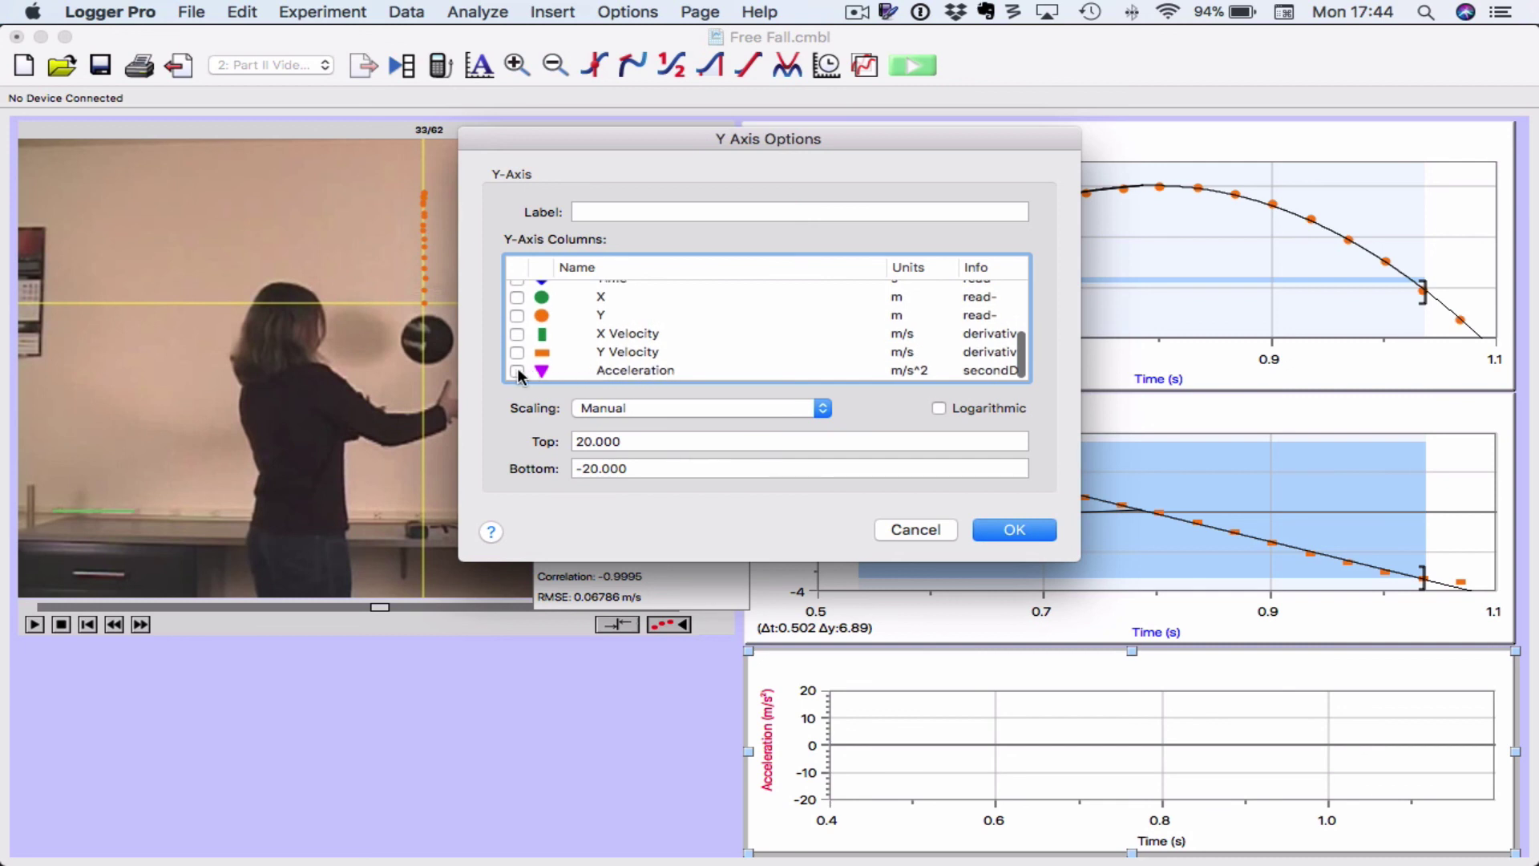
pyautogui.click(518, 372)
pyautogui.click(1025, 529)
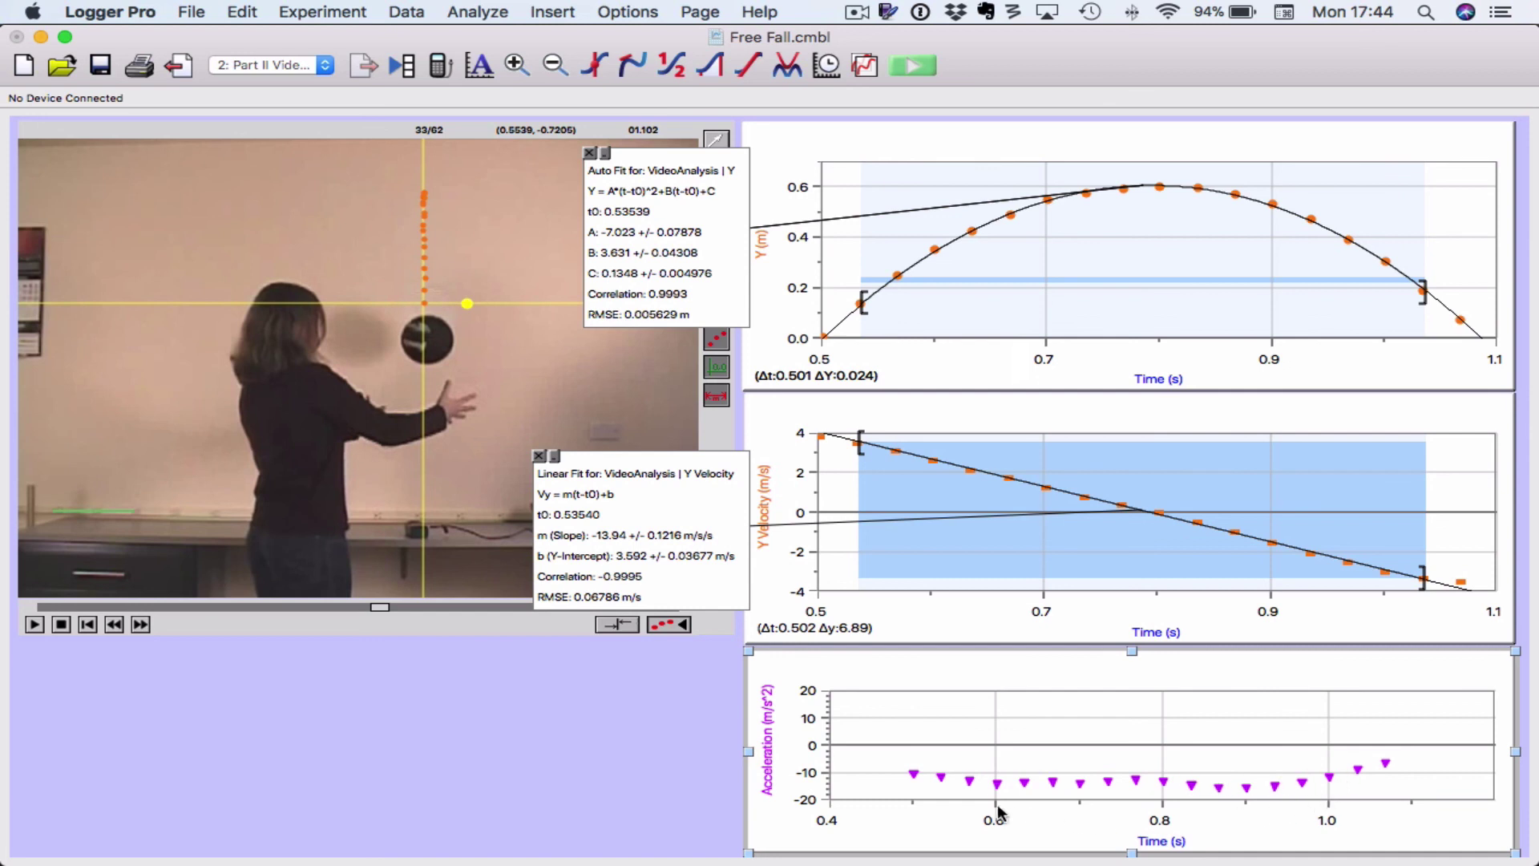
# Select the acceleration data from about 0.5 to 1.0 s and set that graph's time axis minimum to 0.5
pyautogui.moveTo(918, 782); pyautogui.dragTo(1332, 778)
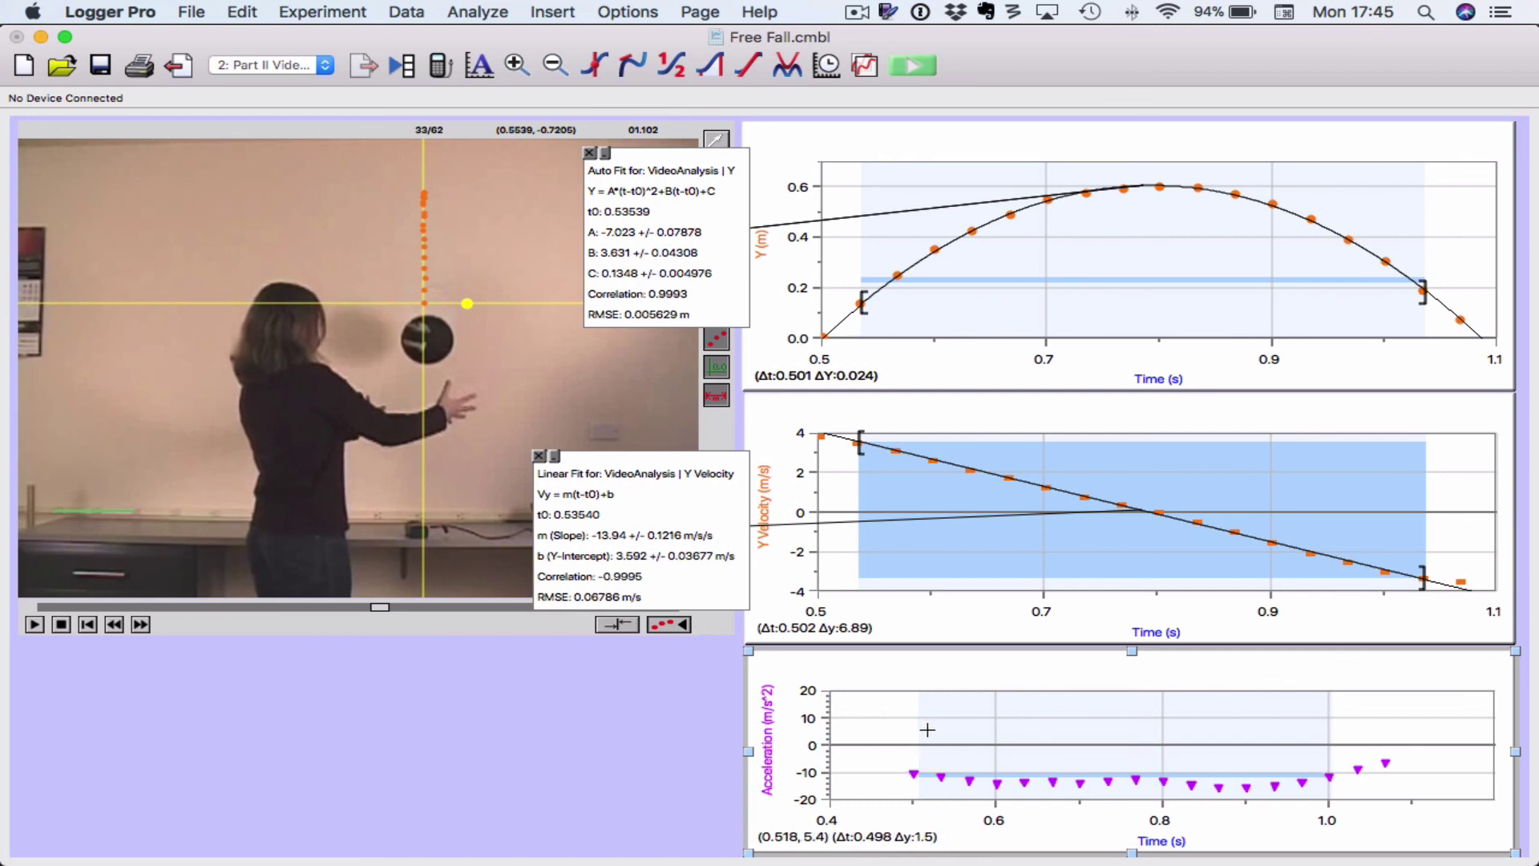
pyautogui.click(834, 814)
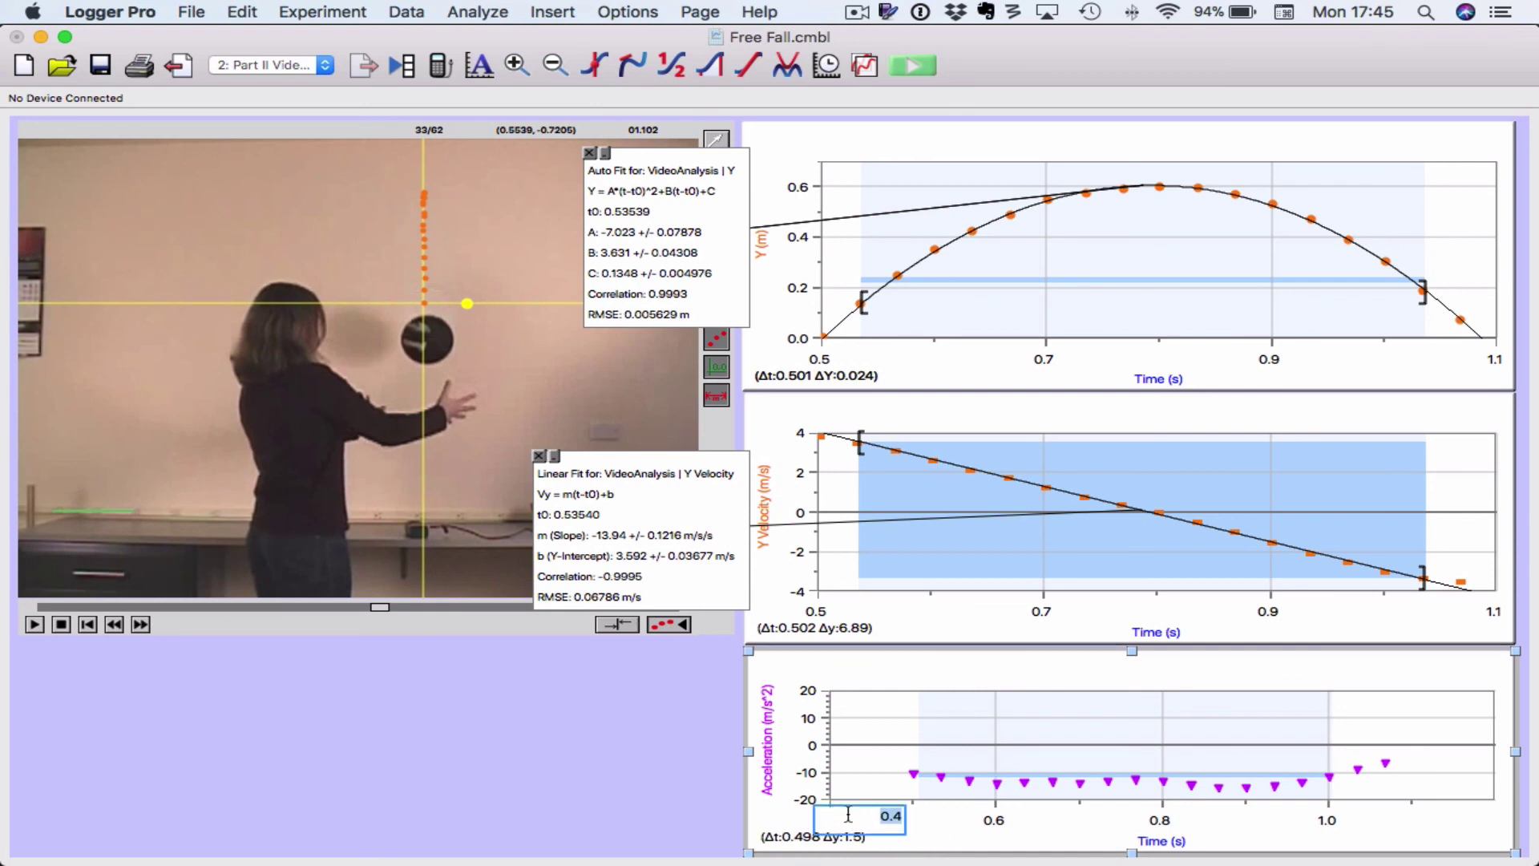
pyautogui.press('BackSpace')
pyautogui.press('BackSpace')
pyautogui.press('BackSpace')
pyautogui.press('BackSpace')
pyautogui.write('.5')
pyautogui.press('Return')
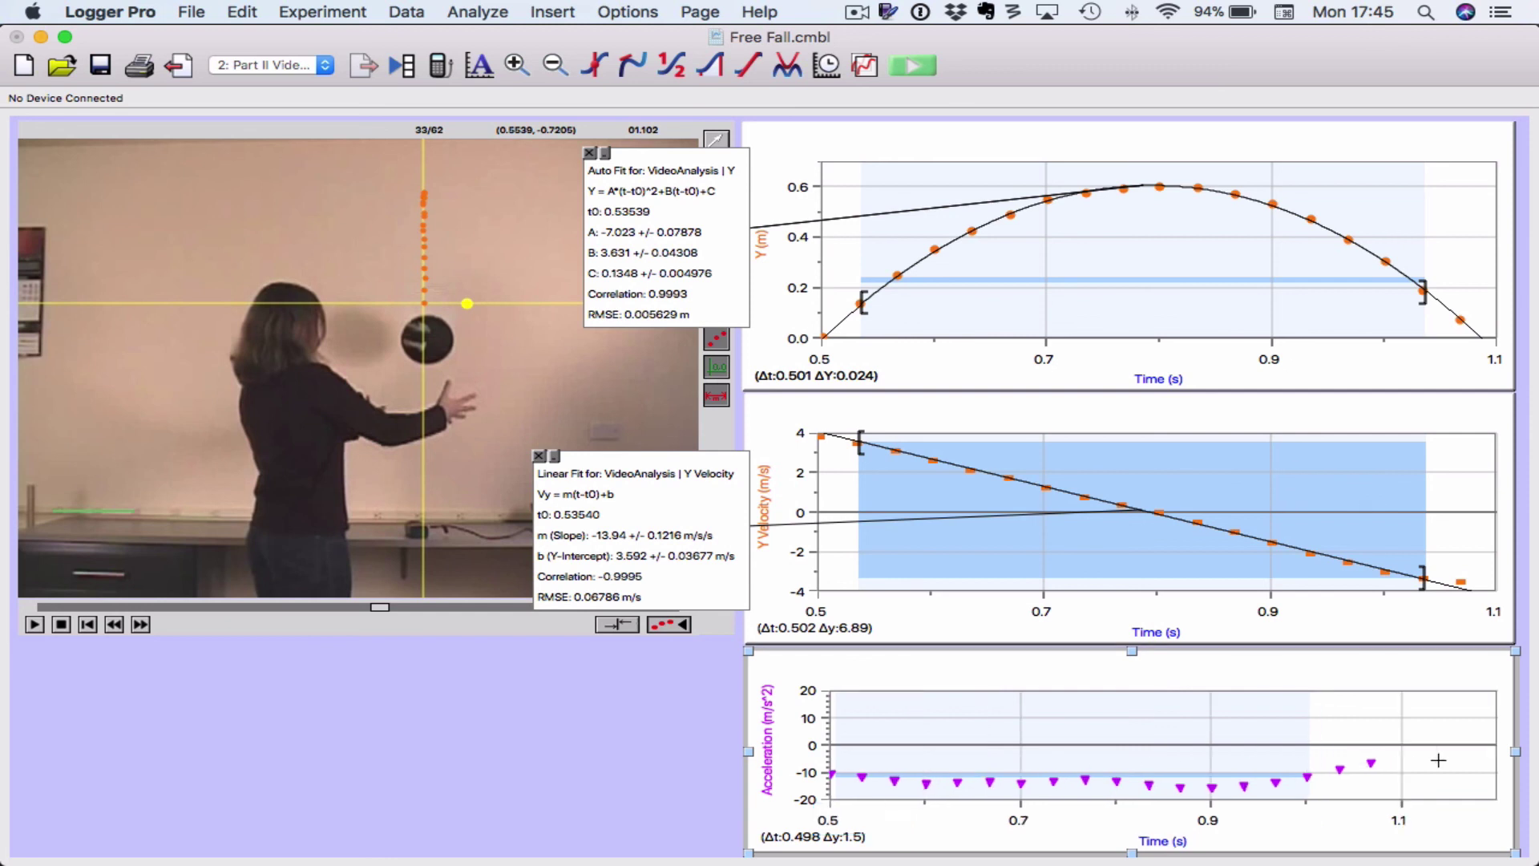
# Set the acceleration graph's time axis maximum to 1.1
pyautogui.click(1488, 813)
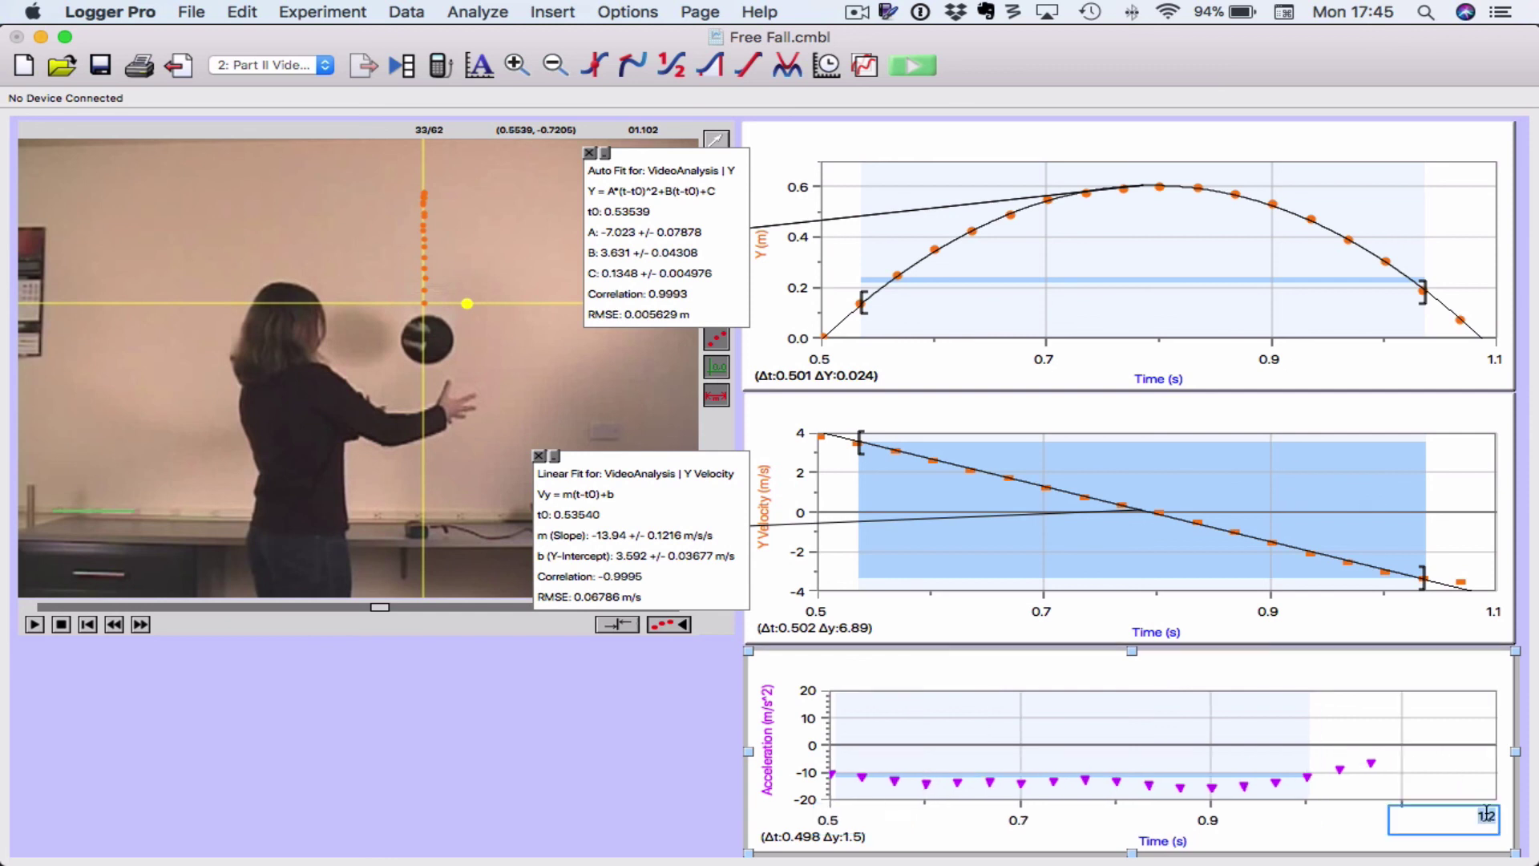
pyautogui.write('1.1')
pyautogui.press('Return')
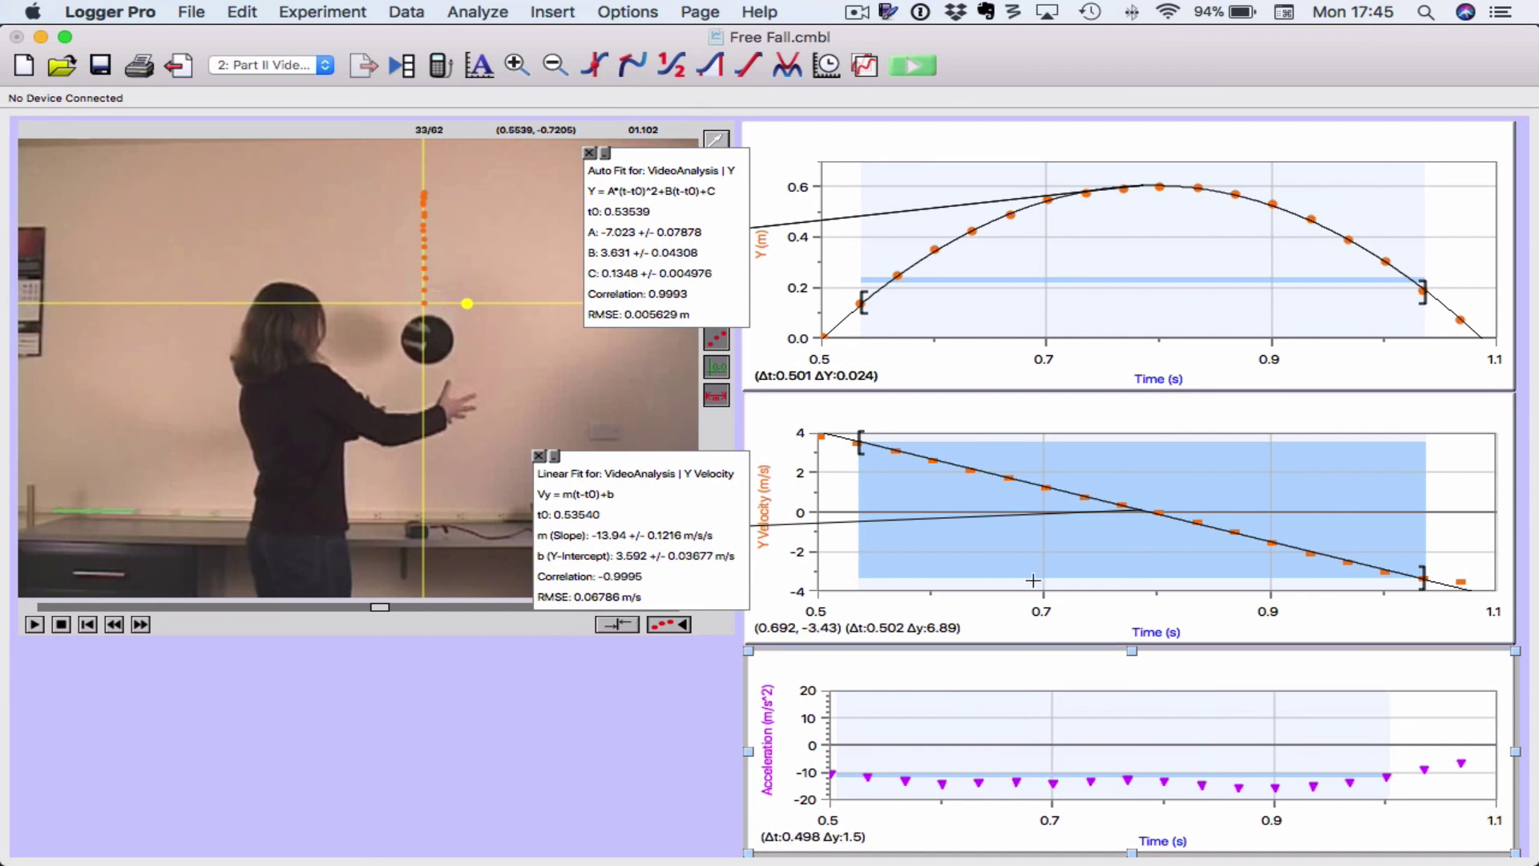
# Compute statistics for the acceleration data from about 0.55 to 0.98 s and place the results box in the empty area below the video
pyautogui.click(1348, 773)
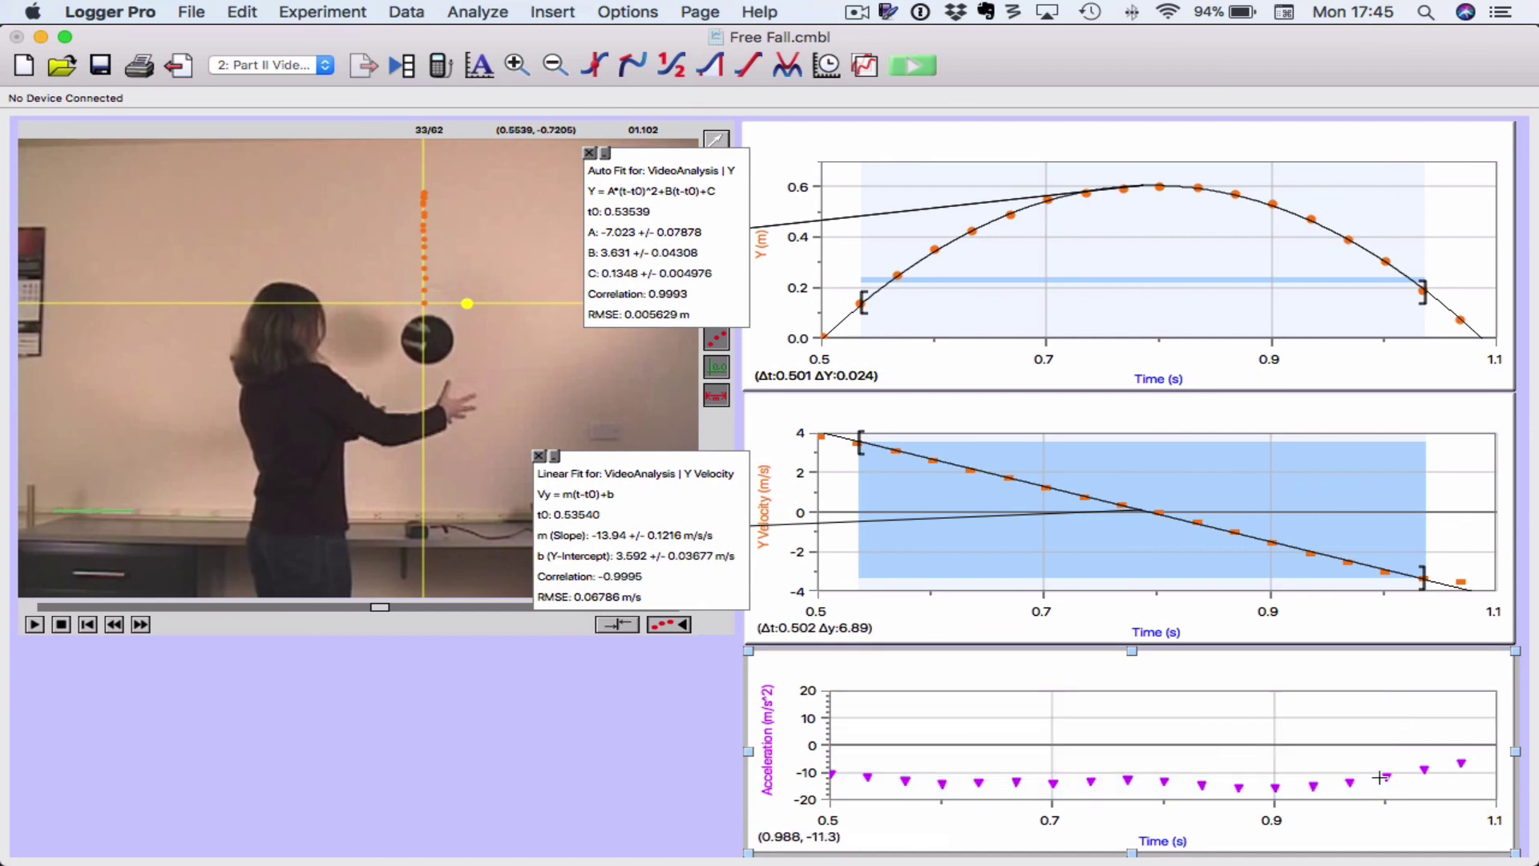
pyautogui.moveTo(1361, 779); pyautogui.dragTo(880, 799)
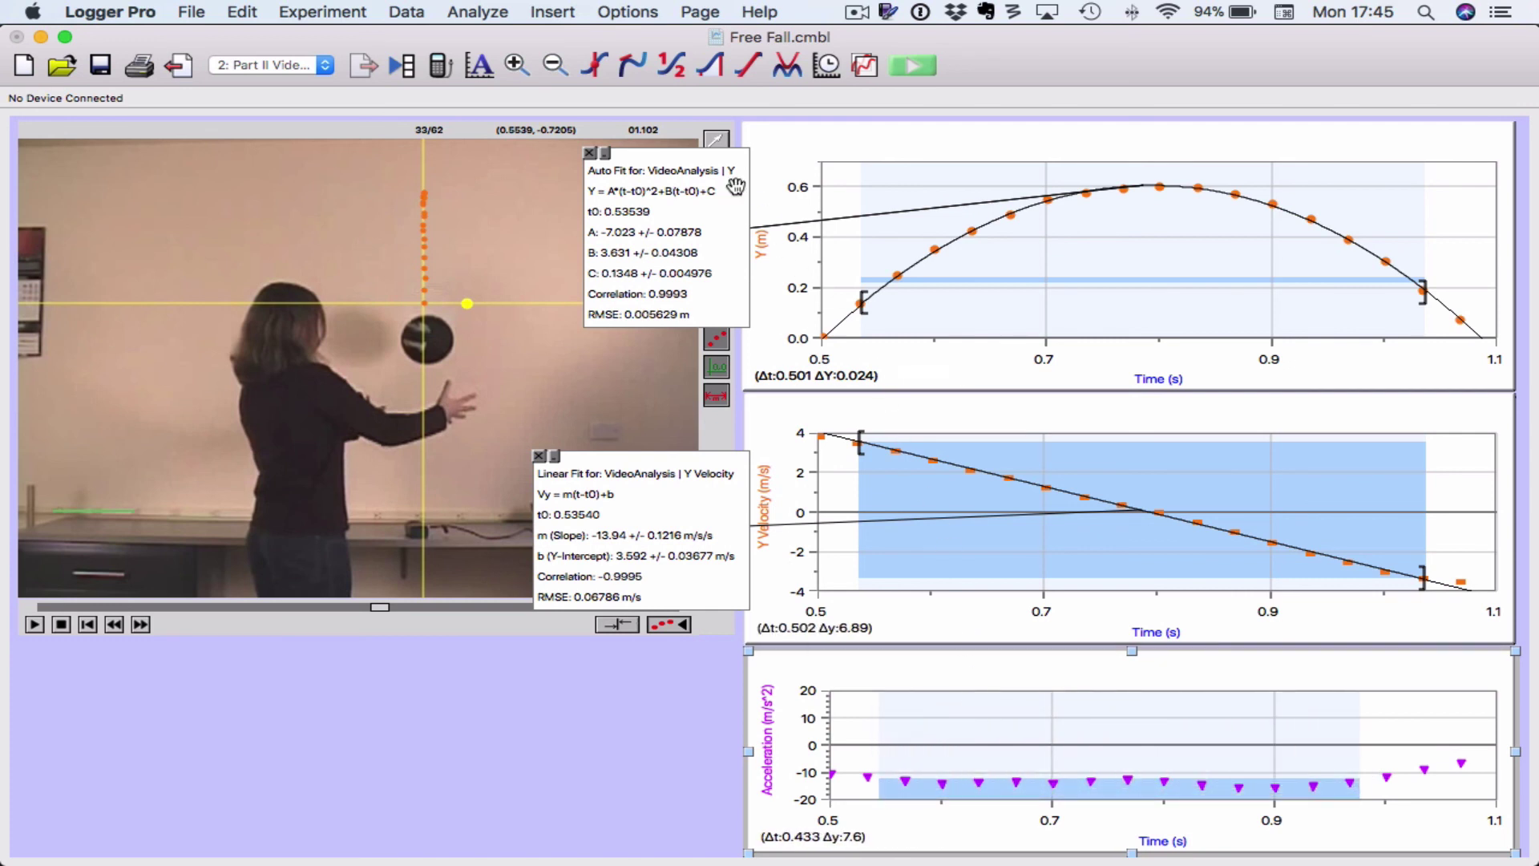
pyautogui.click(672, 70)
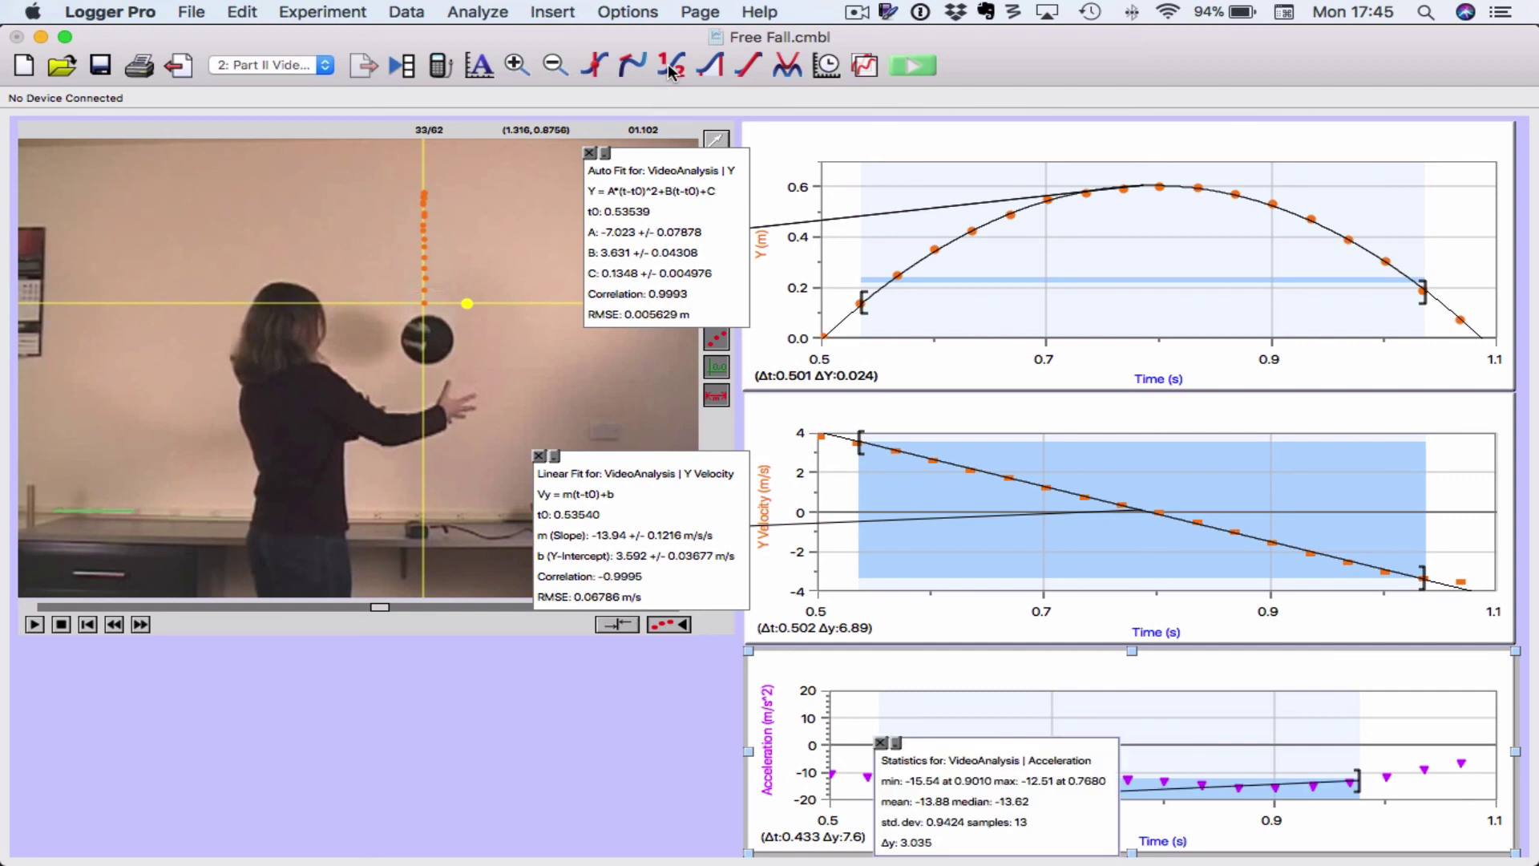
pyautogui.moveTo(1043, 781); pyautogui.dragTo(628, 719)
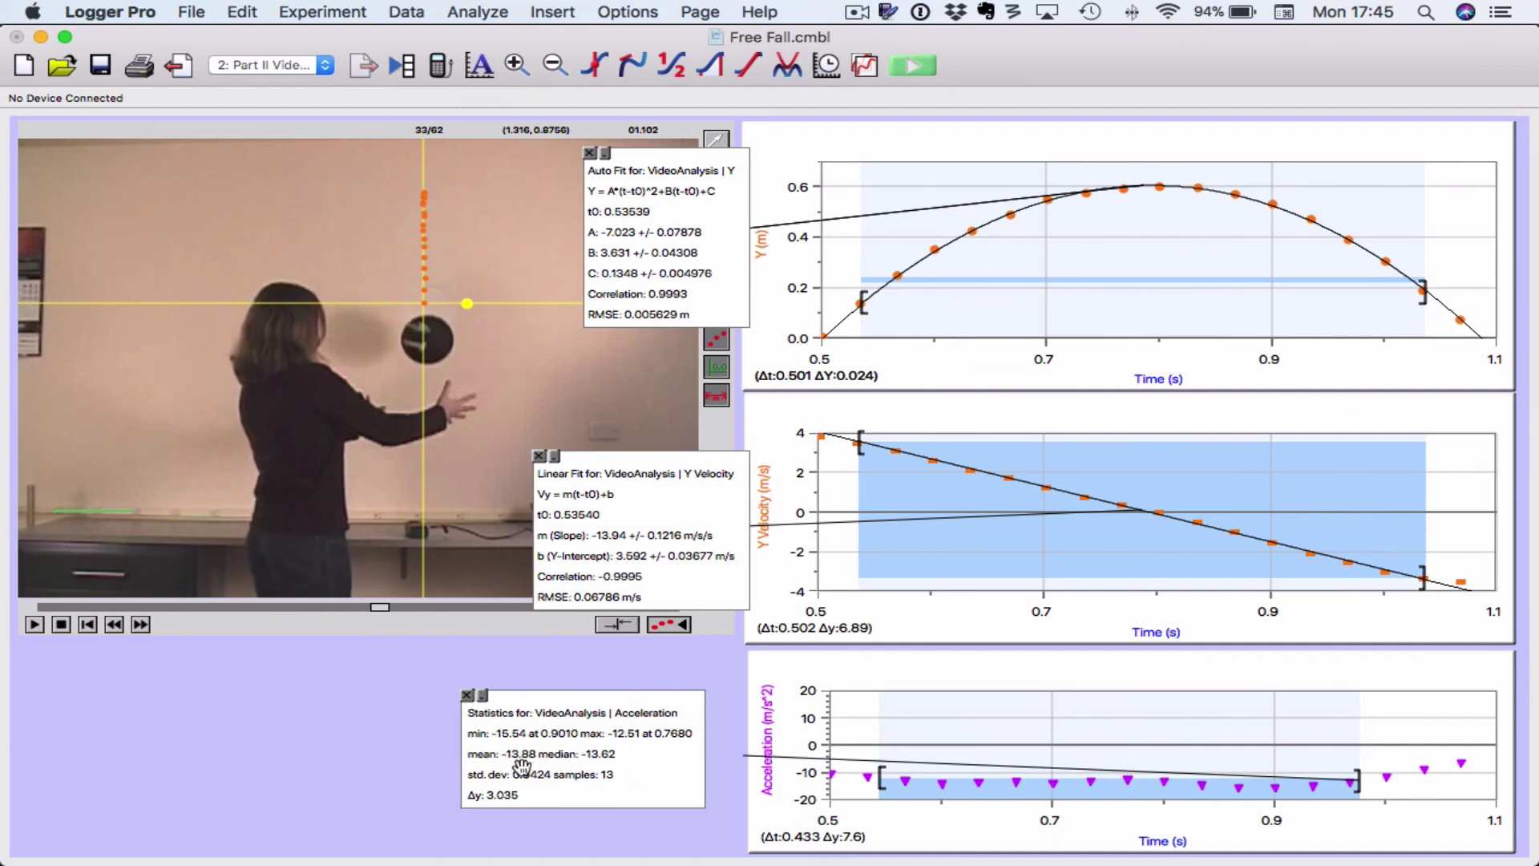
pyautogui.moveTo(546, 773); pyautogui.dragTo(547, 800)
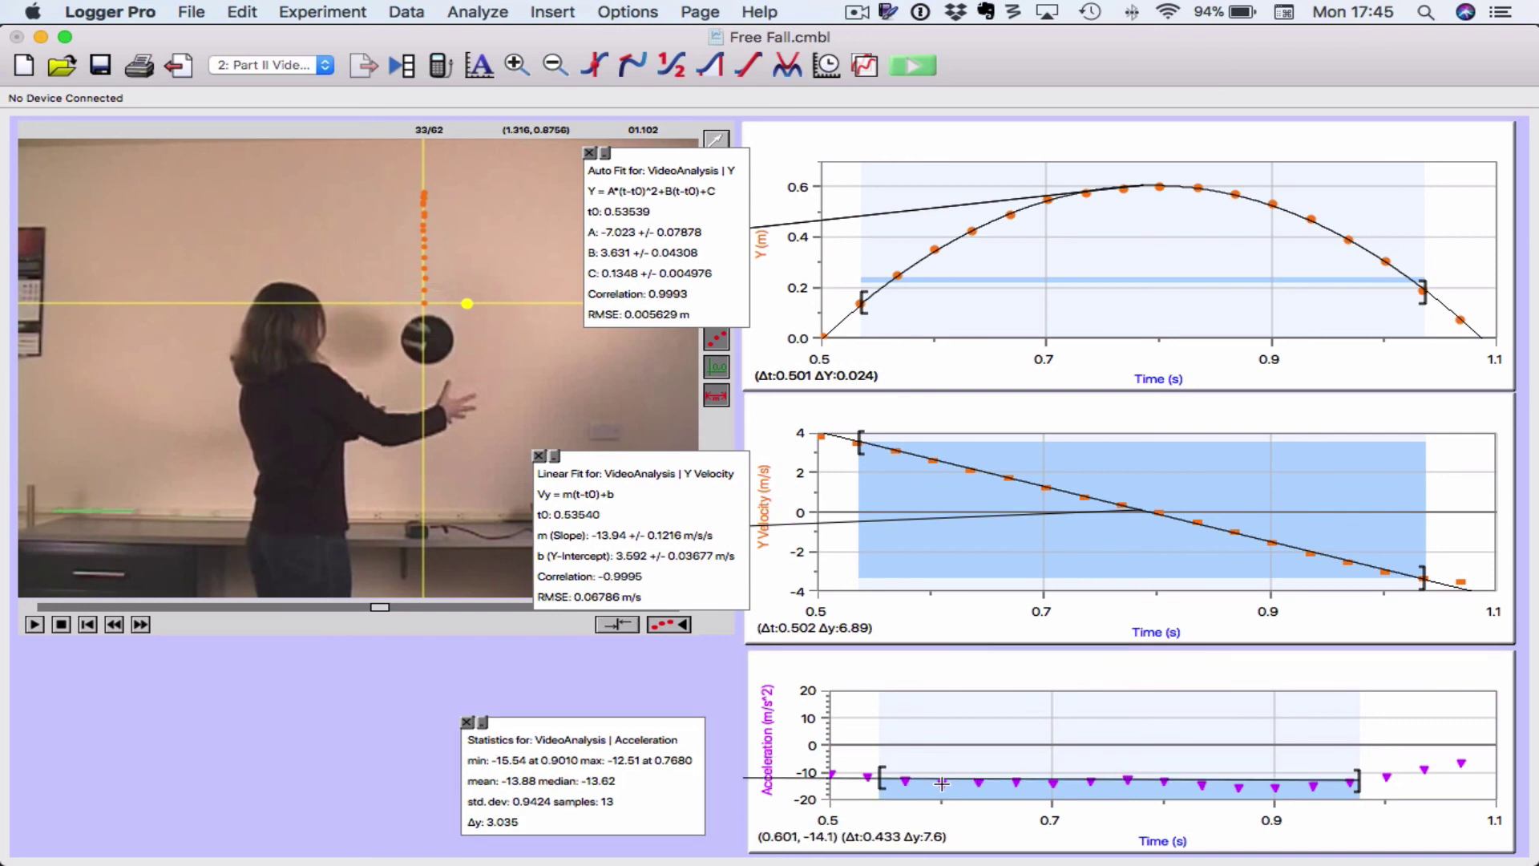